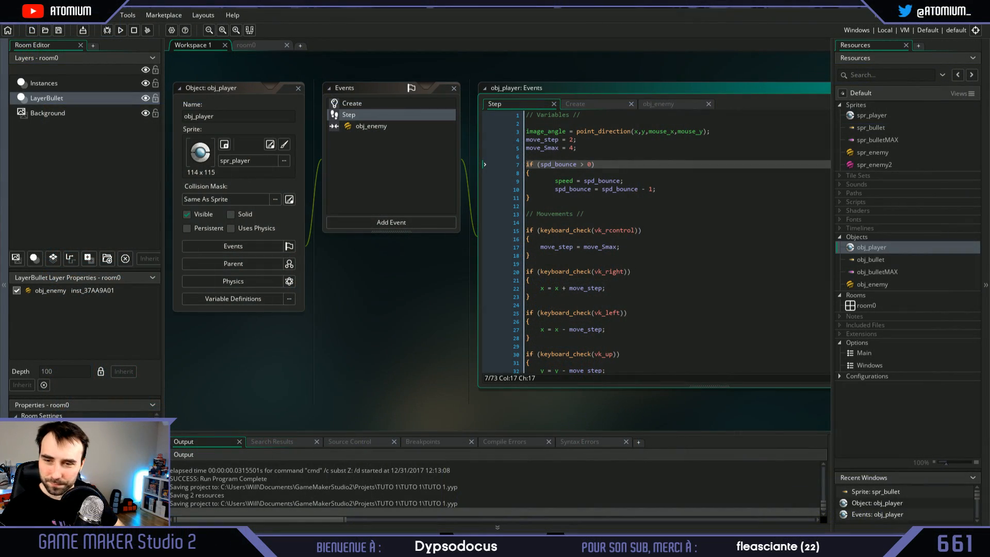
# - Run the game and test steering the player around the enemy while firing both the yellow and the pink bullets
pyautogui.click(120, 30)
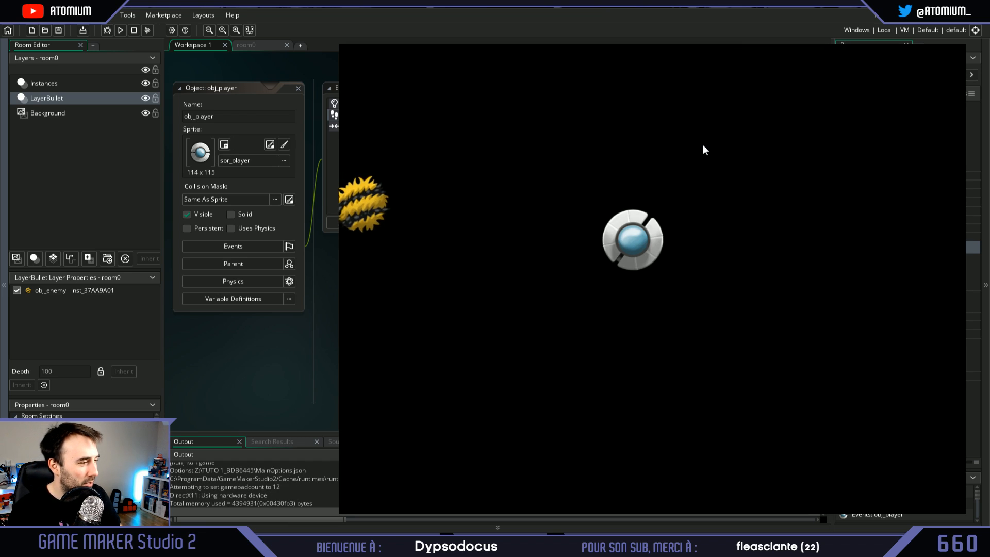
pyautogui.press('d')
pyautogui.press('z')
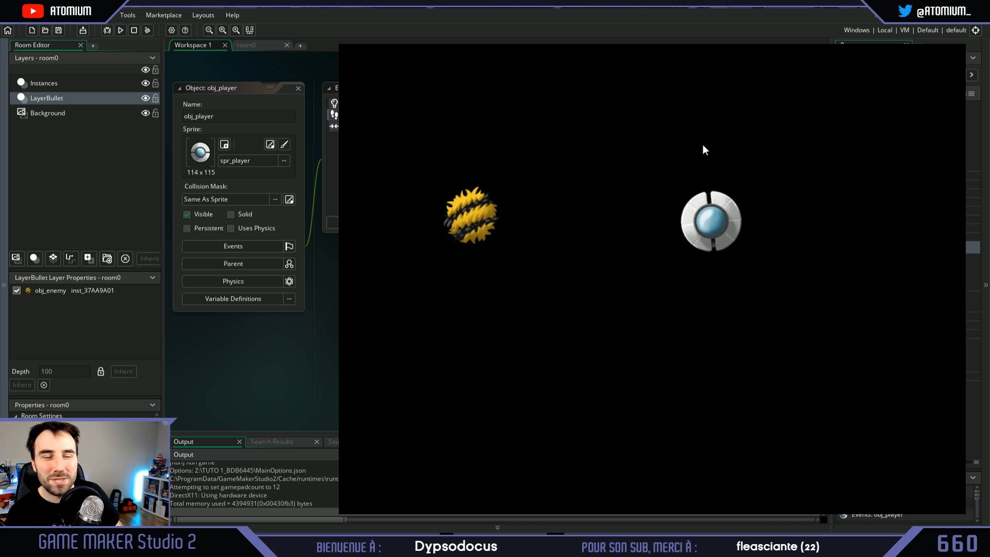
pyautogui.press('s')
pyautogui.press('q')
pyautogui.press('s')
pyautogui.press('d')
pyautogui.moveTo(688, 405)
pyautogui.mouseDown()
pyautogui.moveTo(735, 379)
pyautogui.moveTo(849, 276)
pyautogui.moveTo(889, 388)
pyautogui.mouseUp()
pyautogui.press('z')
pyautogui.press('d')
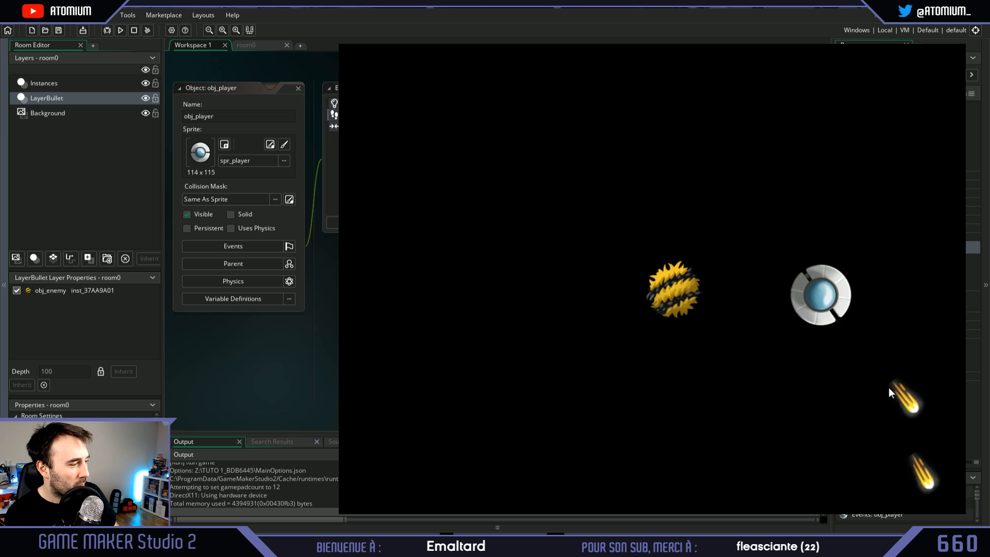
pyautogui.press('s')
pyautogui.press('d')
pyautogui.press('z')
pyautogui.press('q')
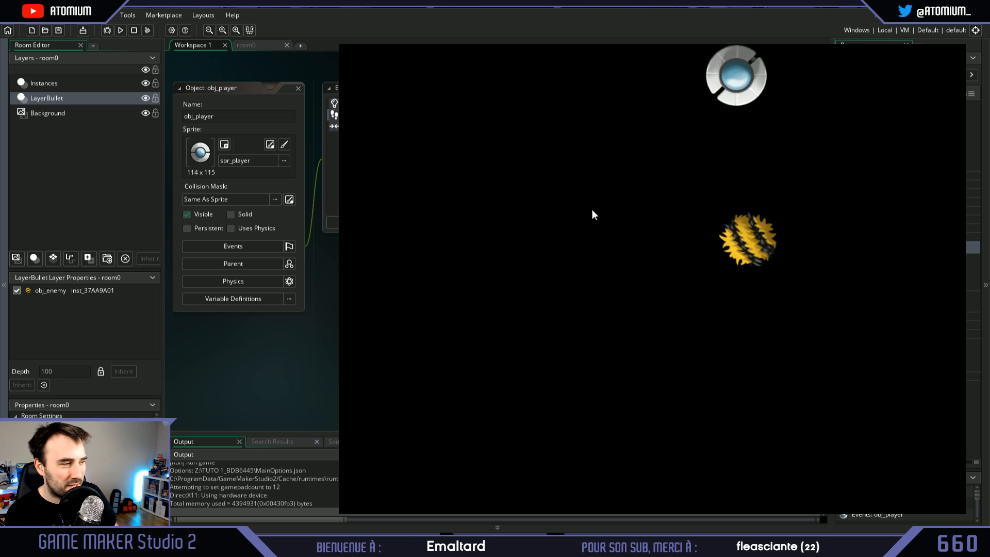
pyautogui.press('s')
pyautogui.moveTo(548, 212)
pyautogui.mouseDown()
pyautogui.moveTo(508, 254)
pyautogui.moveTo(520, 307)
pyautogui.moveTo(601, 372)
pyautogui.moveTo(745, 392)
pyautogui.mouseUp()
pyautogui.press('d')
pyautogui.press('z')
pyautogui.moveTo(796, 234)
pyautogui.mouseDown()
pyautogui.moveTo(831, 238)
pyautogui.moveTo(577, 162)
pyautogui.moveTo(549, 224)
pyautogui.mouseUp()
pyautogui.press('q')
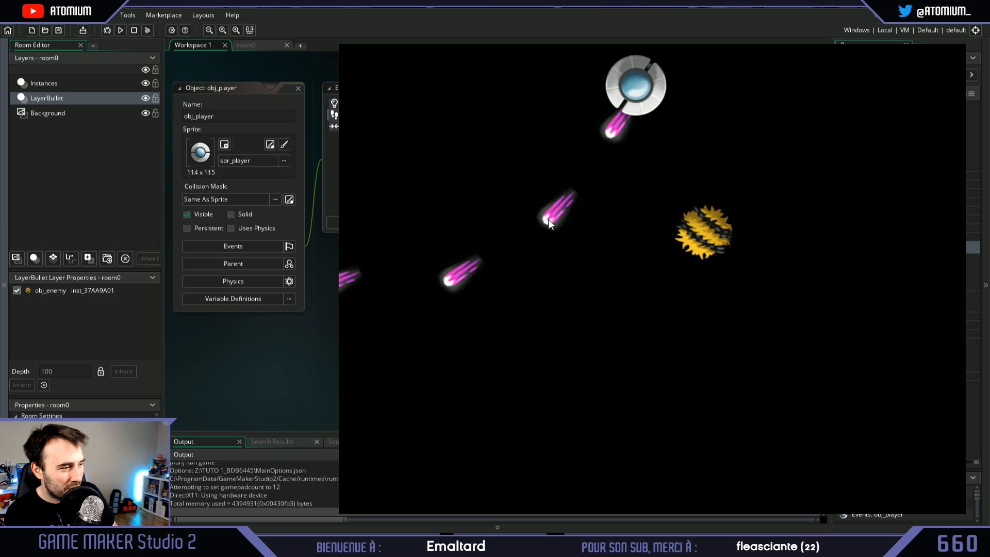
# - Test how the enemy chases the player by circling it and firing yellow shots, and close the game window
pyautogui.press('s')
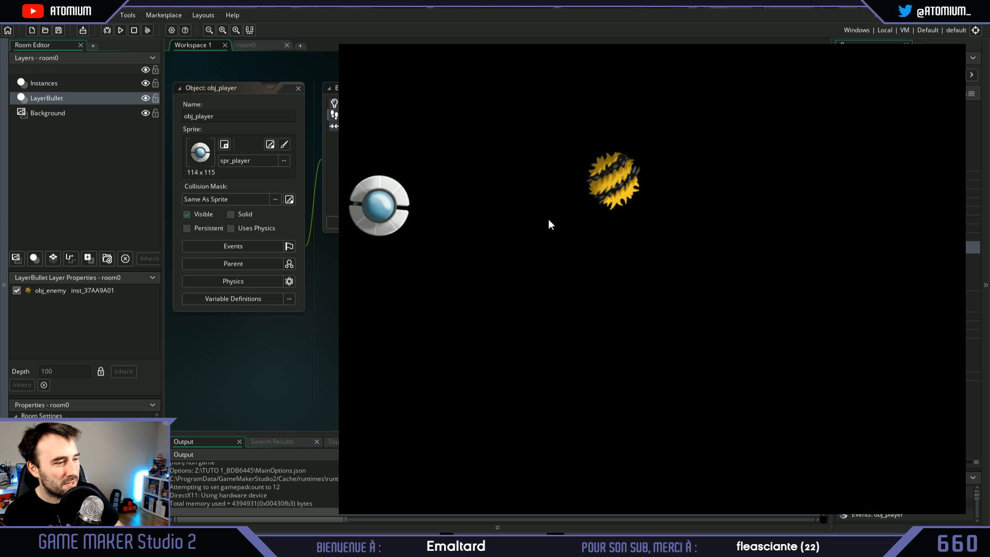
pyautogui.press('d')
pyautogui.press('q')
pyautogui.press('d')
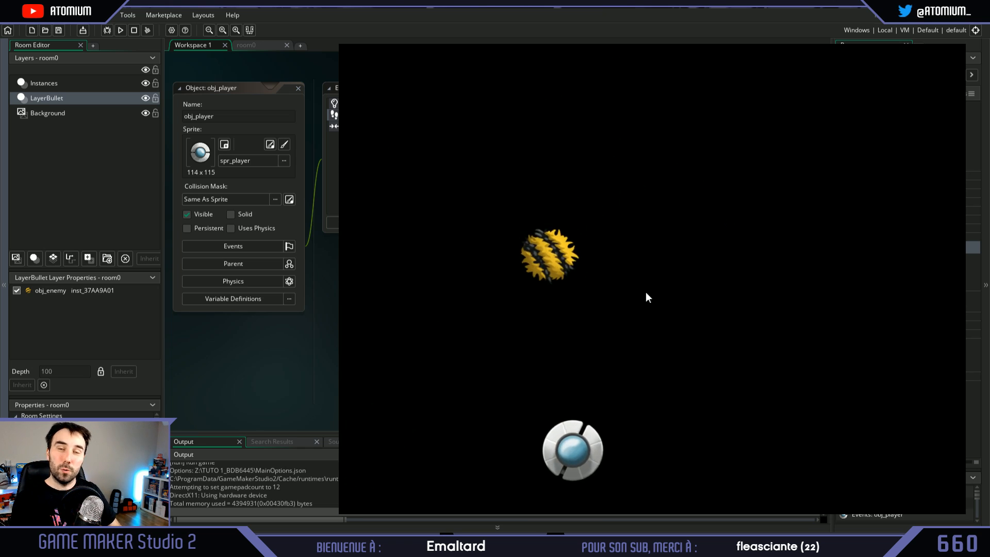
pyautogui.press('z')
pyautogui.press('z')
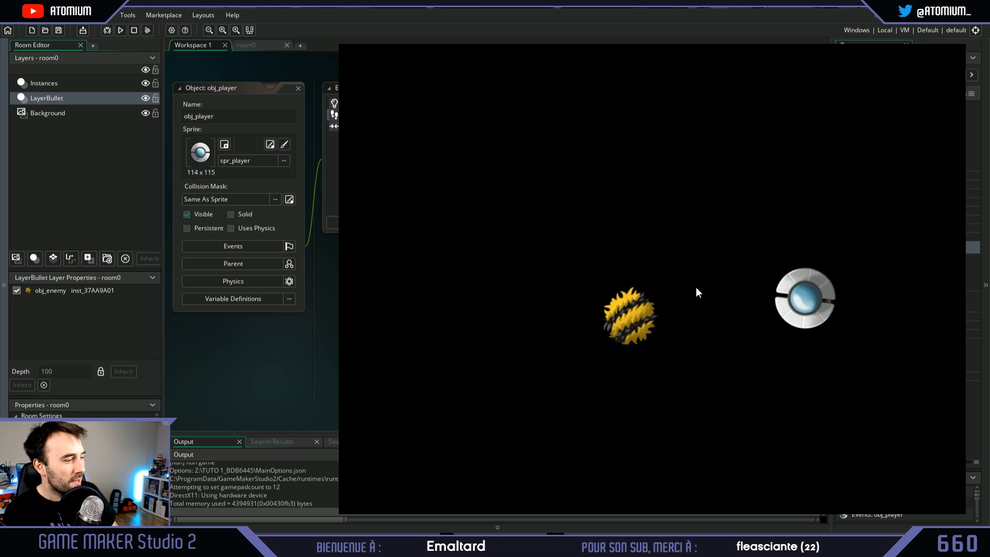
pyautogui.press('q')
pyautogui.click(726, 247)
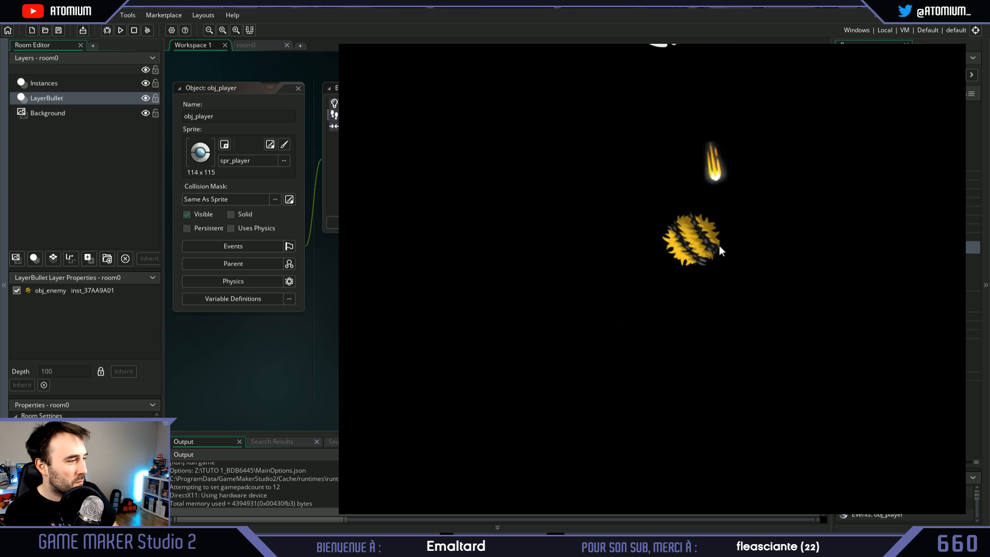
pyautogui.press('s')
pyautogui.click(709, 209)
pyautogui.press('d')
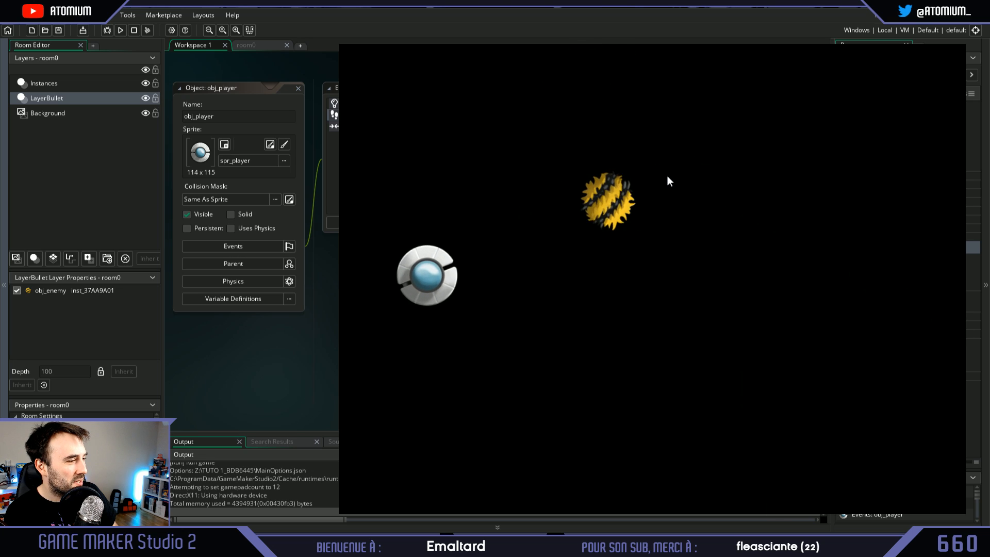
pyautogui.press('s')
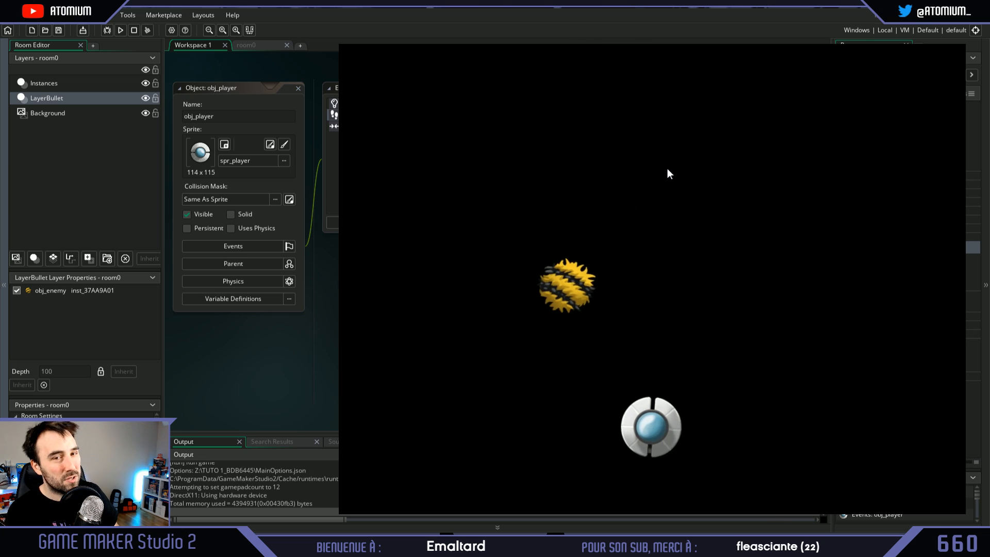
pyautogui.press('z')
pyautogui.press('q')
pyautogui.press('d')
pyautogui.press('s')
pyautogui.press('z')
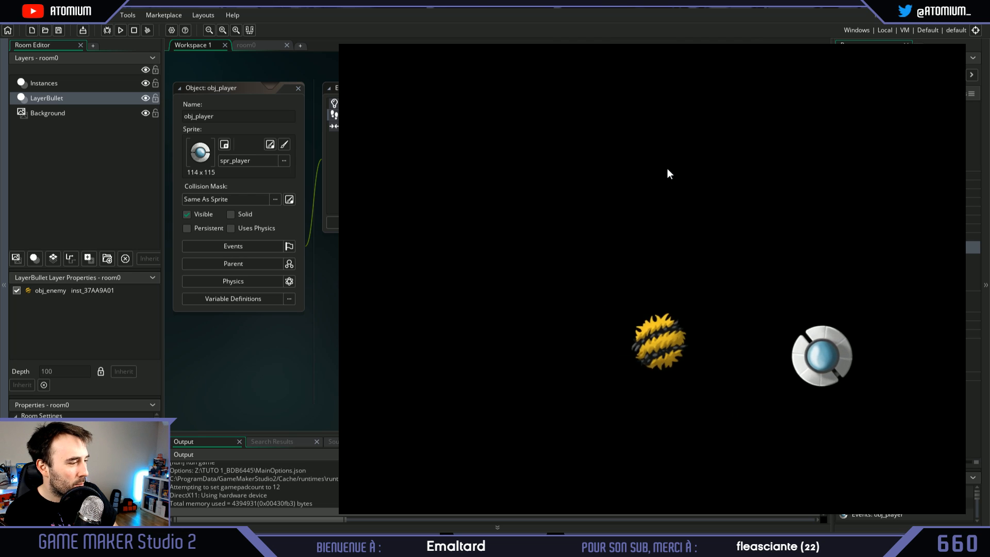
pyautogui.press('q')
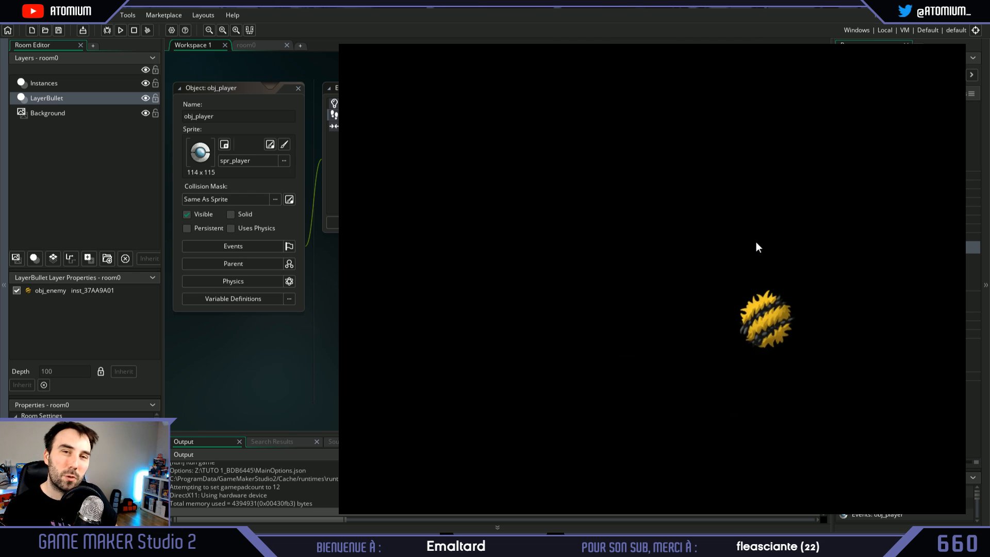
pyautogui.click(761, 44)
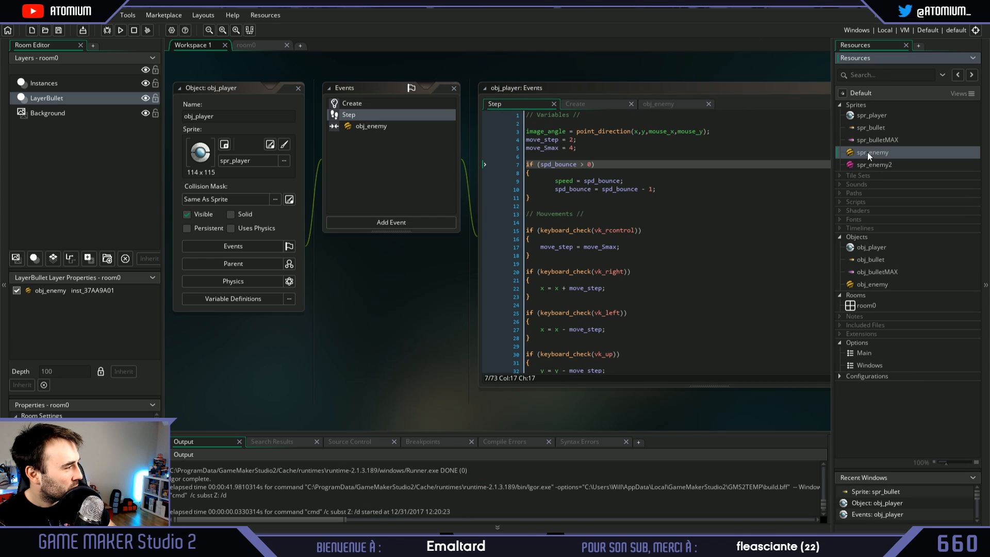
# - Open the spr_enemy sprite and set its collision mask type to Ellipse (Slow) with a tolerance of 182
pyautogui.doubleClick(867, 153)
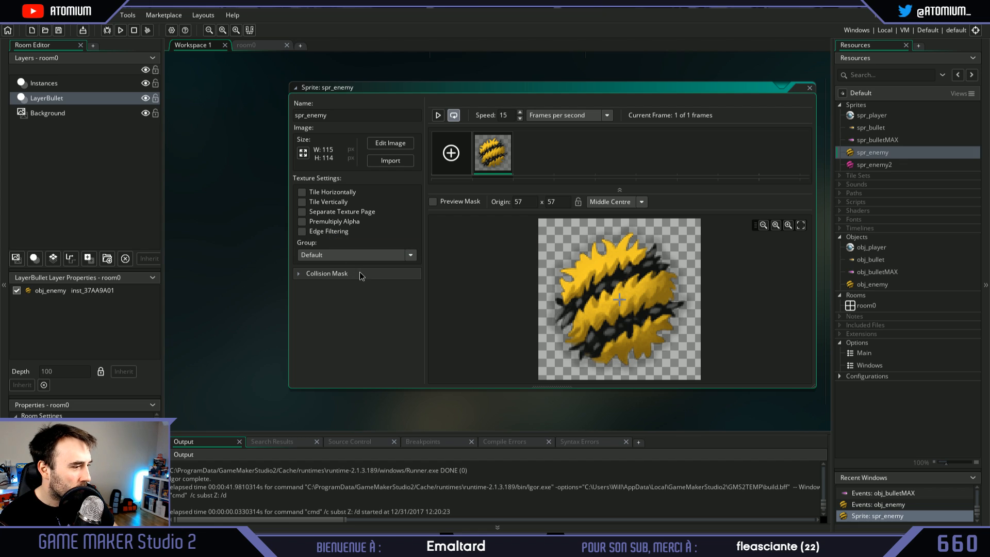
pyautogui.click(298, 273)
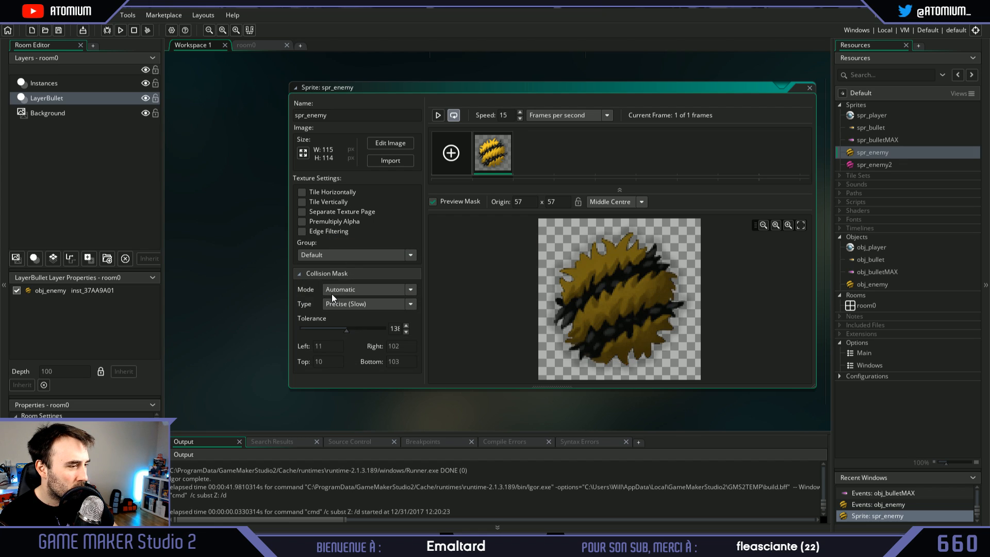
pyautogui.click(410, 305)
pyautogui.click(356, 324)
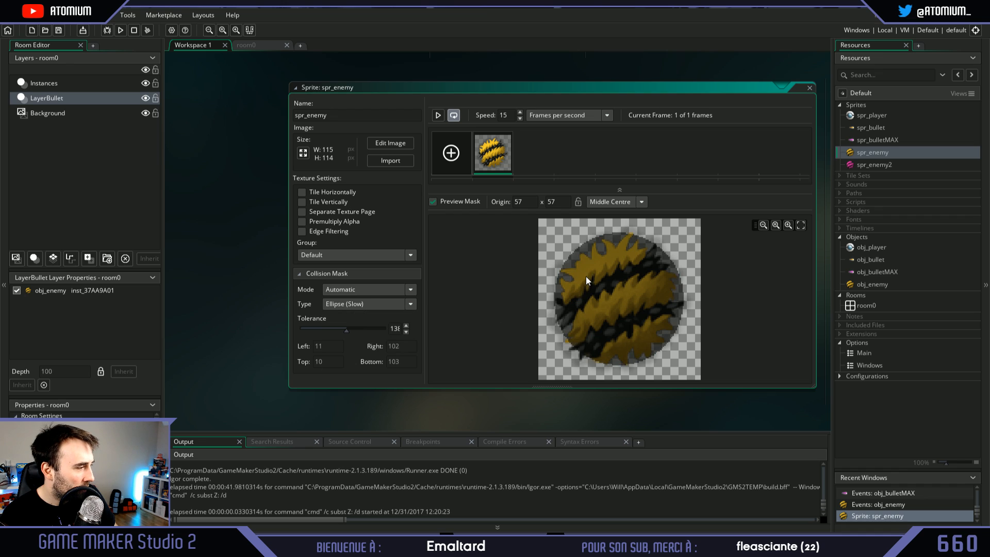
pyautogui.moveTo(346, 335)
pyautogui.mouseDown()
pyautogui.moveTo(371, 331)
pyautogui.moveTo(359, 332)
pyautogui.mouseUp()
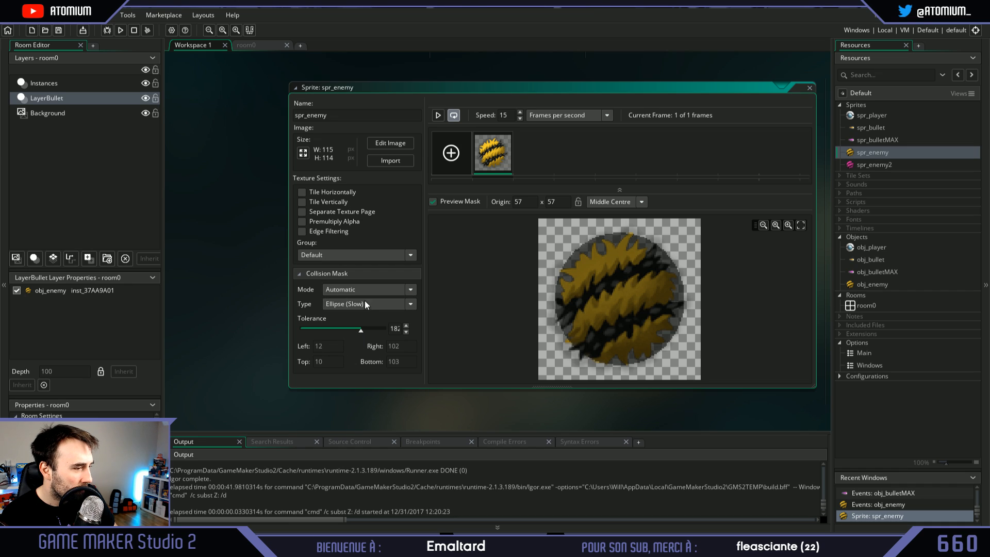
# - Switch the collision mask to Manual mode, shrink it to left 26, right 88, top 24, bottom 96, and close the sprite
pyautogui.click(411, 290)
pyautogui.click(353, 310)
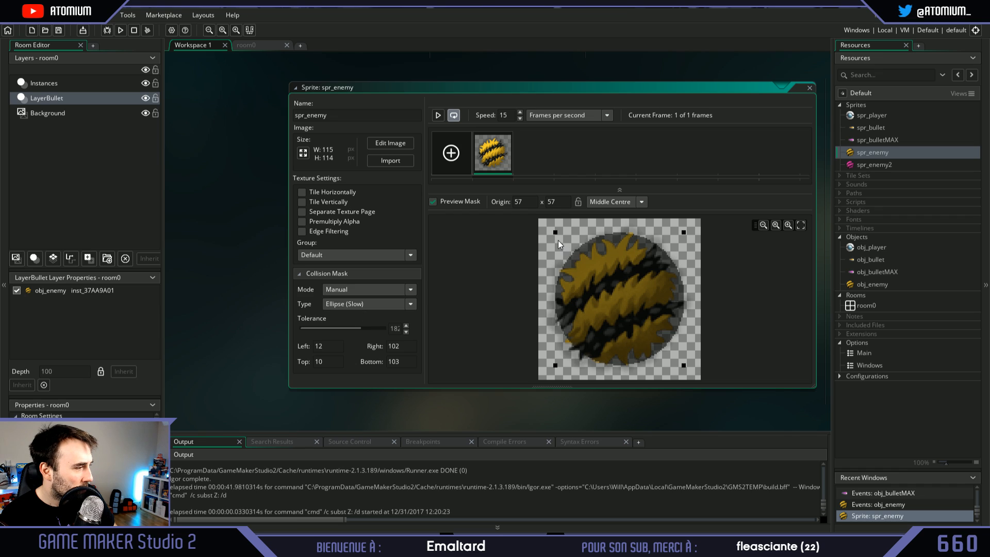
pyautogui.moveTo(556, 233); pyautogui.dragTo(569, 244)
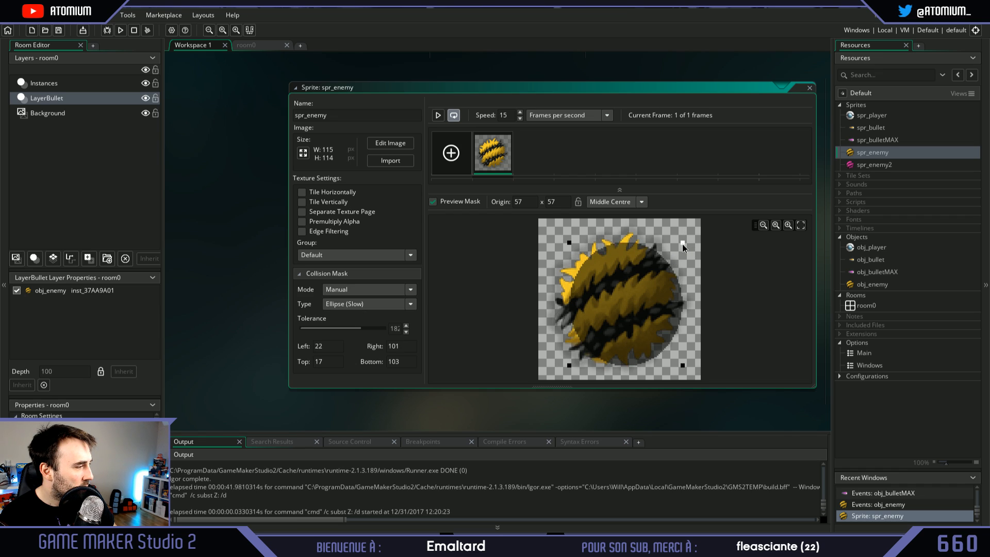
pyautogui.moveTo(683, 244); pyautogui.dragTo(671, 254)
pyautogui.moveTo(671, 366); pyautogui.dragTo(663, 355)
pyautogui.moveTo(569, 355); pyautogui.dragTo(576, 355)
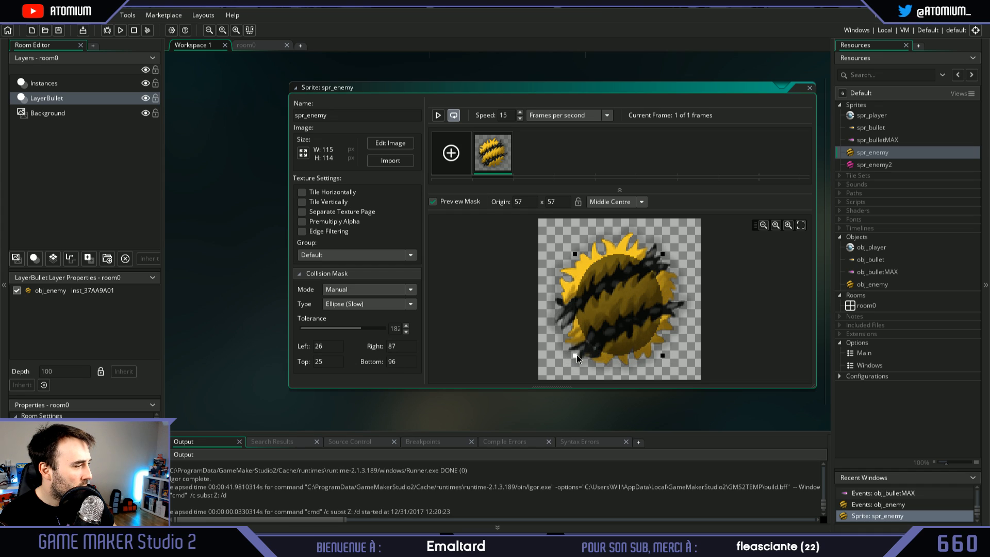
pyautogui.moveTo(665, 256); pyautogui.dragTo(663, 252)
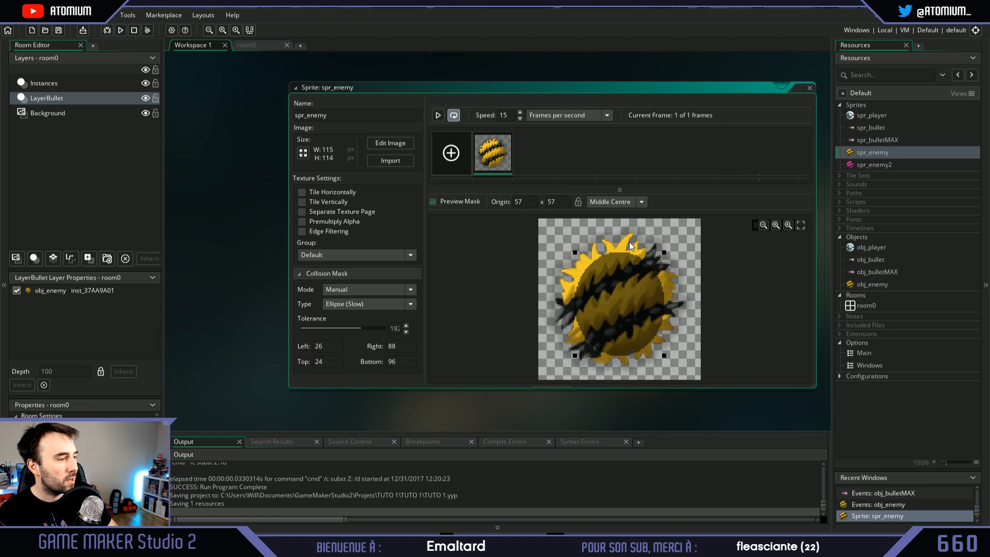
pyautogui.click(809, 88)
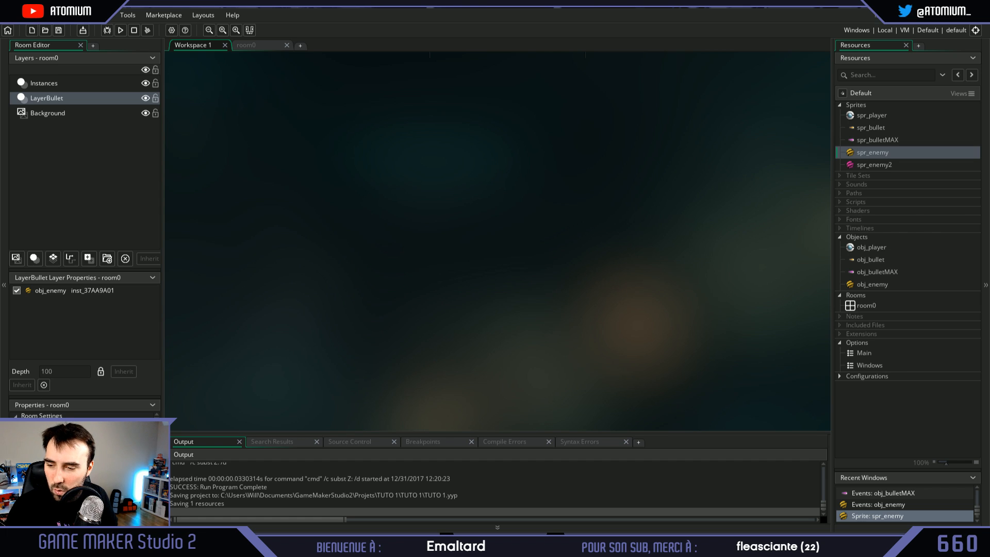
# - Switch to YouTube in the browser and show the "GameMaker Studio 2: Your First Game - Part 4" video in full screen
pyautogui.hotkey('alt', 'Tab')
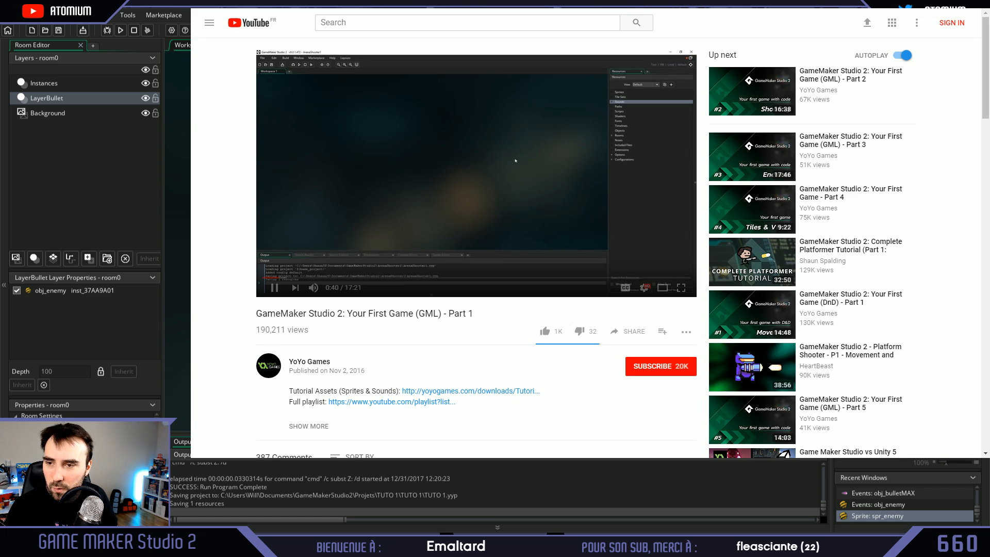
pyautogui.press('space')
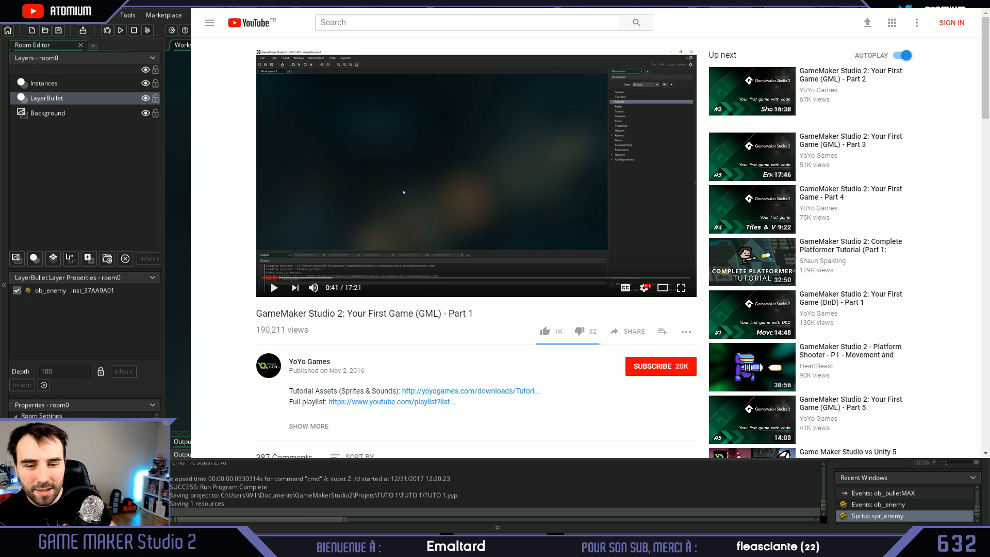
pyautogui.hotkey('alt', 'Left')
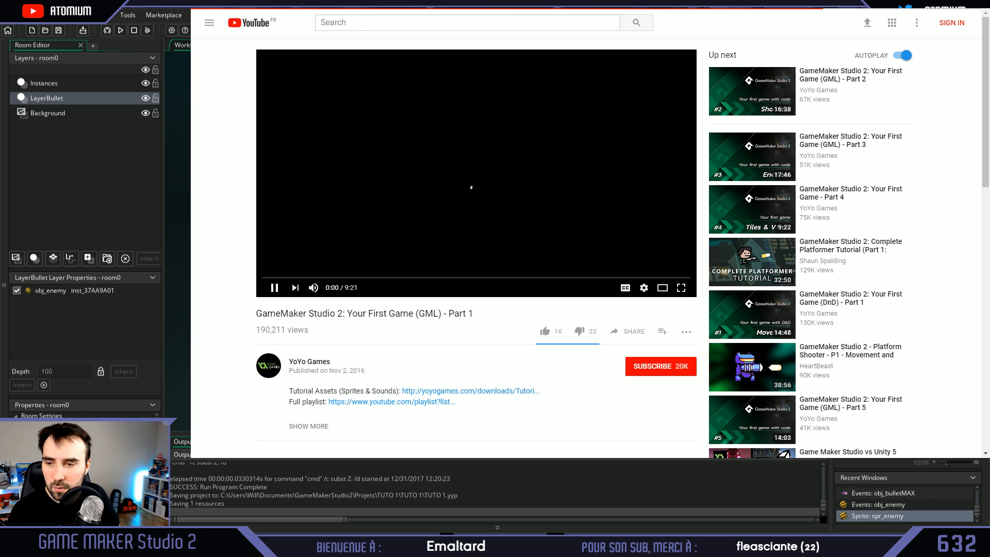
pyautogui.hotkey('alt', 'Left')
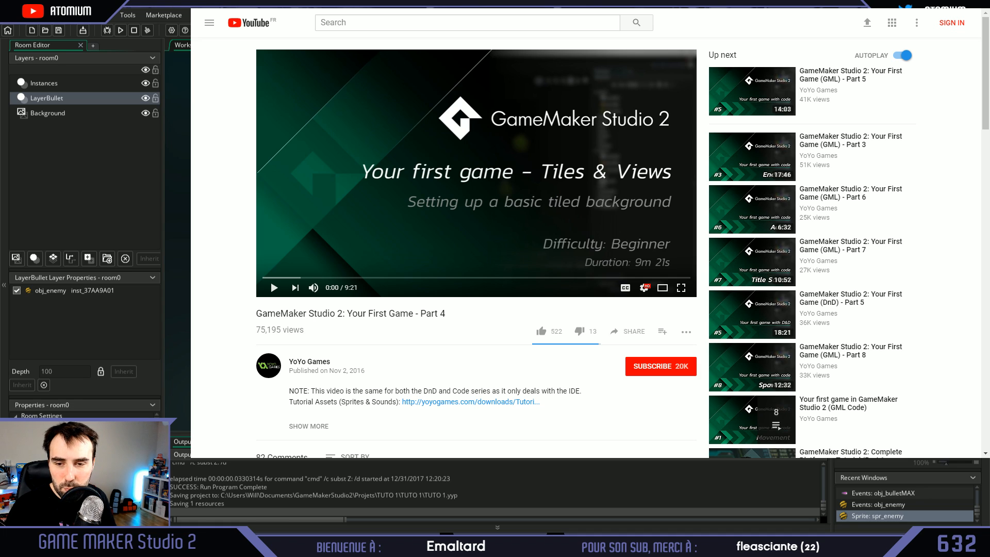
pyautogui.click(680, 287)
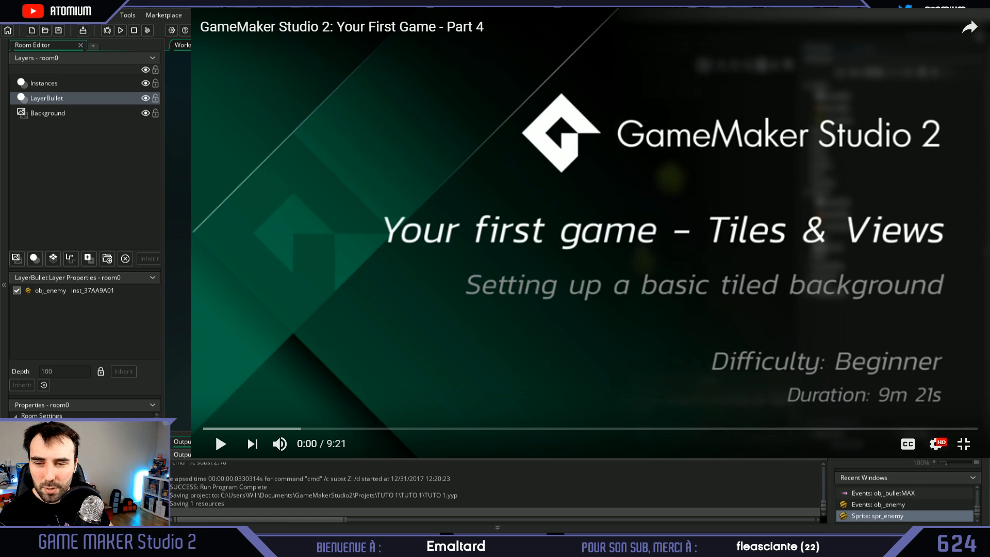
# - Watch the Part 4 tutorial on tiles and views through the tile set setup, pausing and resuming as needed
pyautogui.press('space')
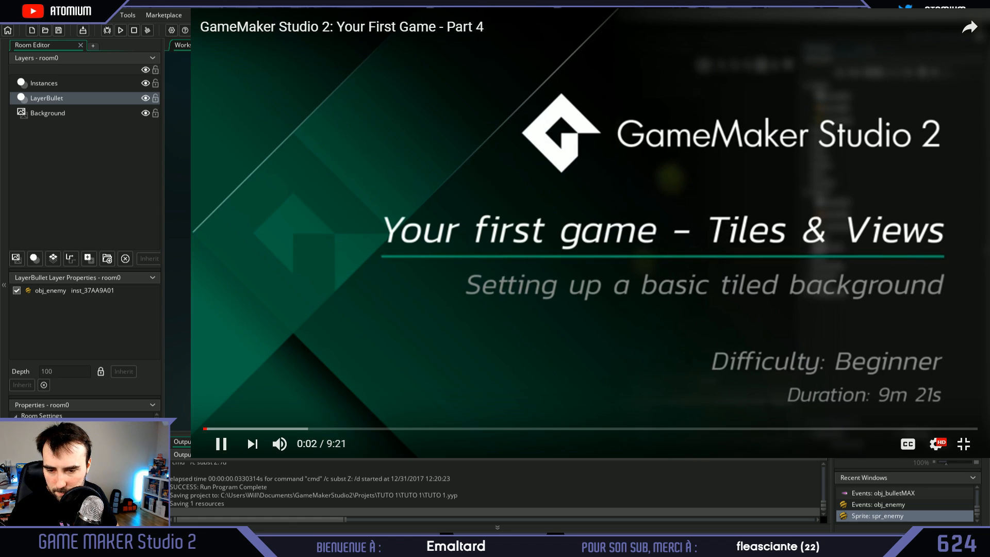
pyautogui.click(215, 432)
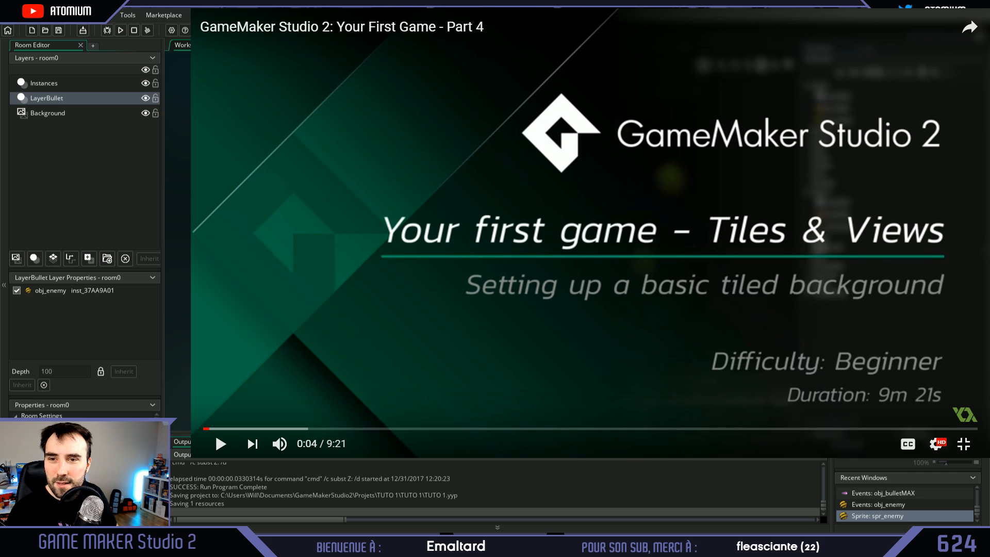
pyautogui.click(215, 432)
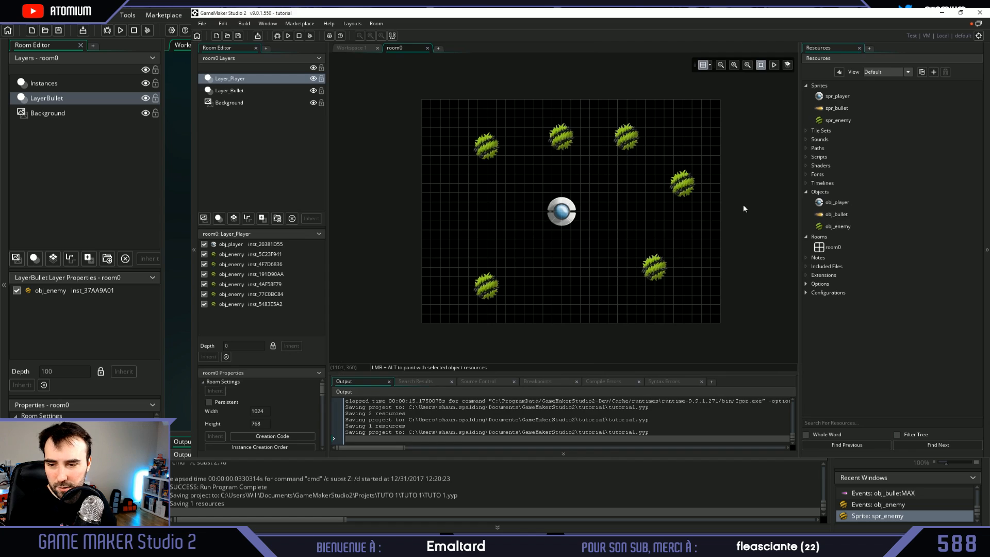
pyautogui.click(452, 178)
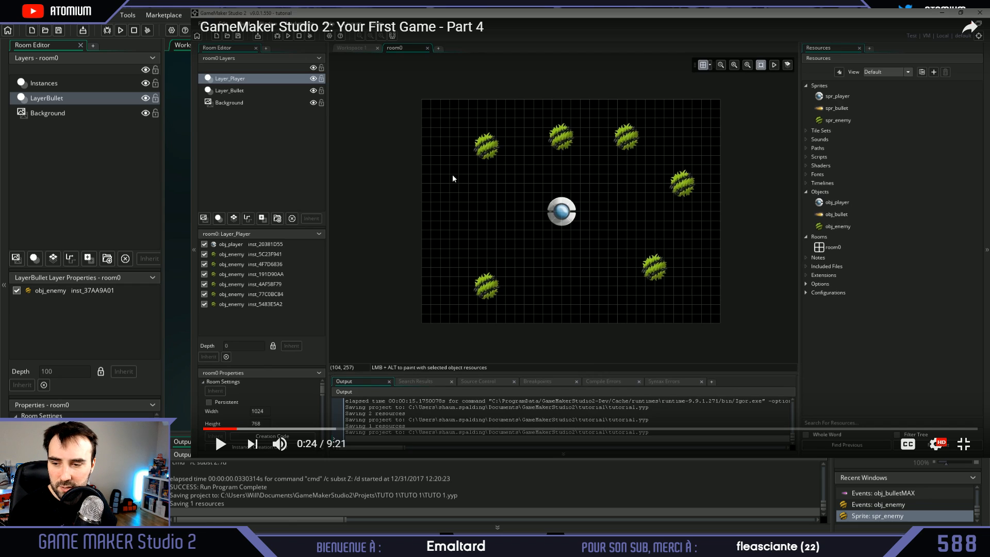
pyautogui.press('space')
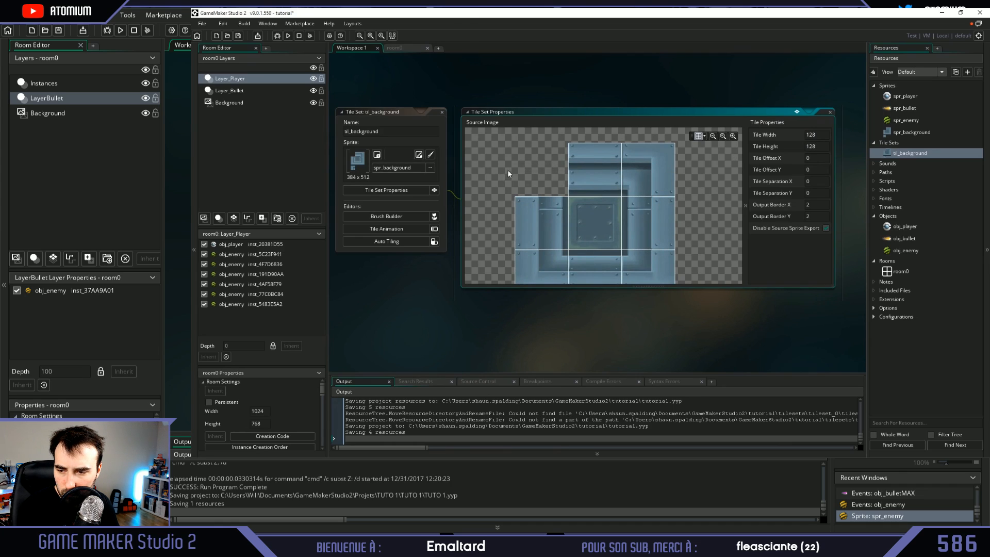
pyautogui.press('space')
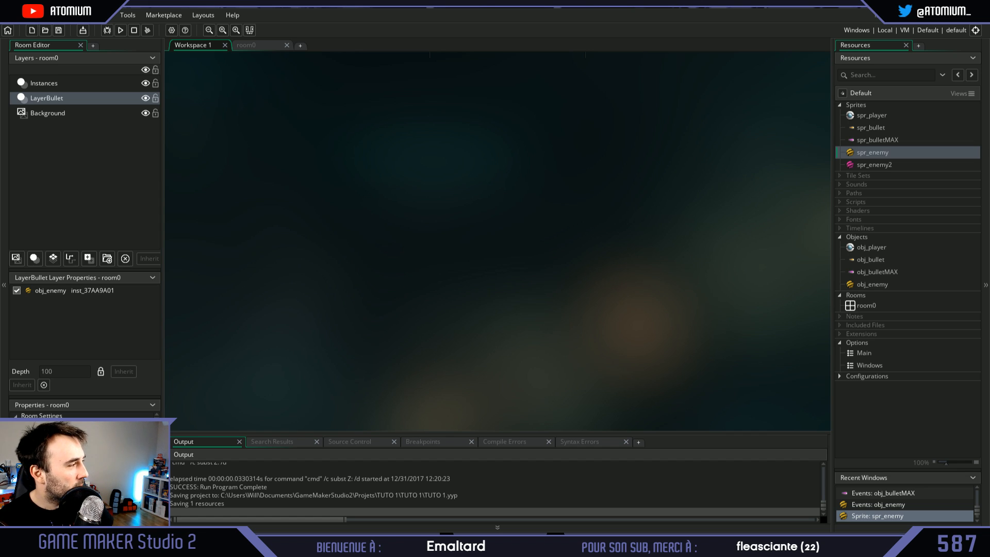
# - Create a new sprite and import the blue metal tile sheet image into it
pyautogui.click(870, 108)
pyautogui.rightClick(870, 107)
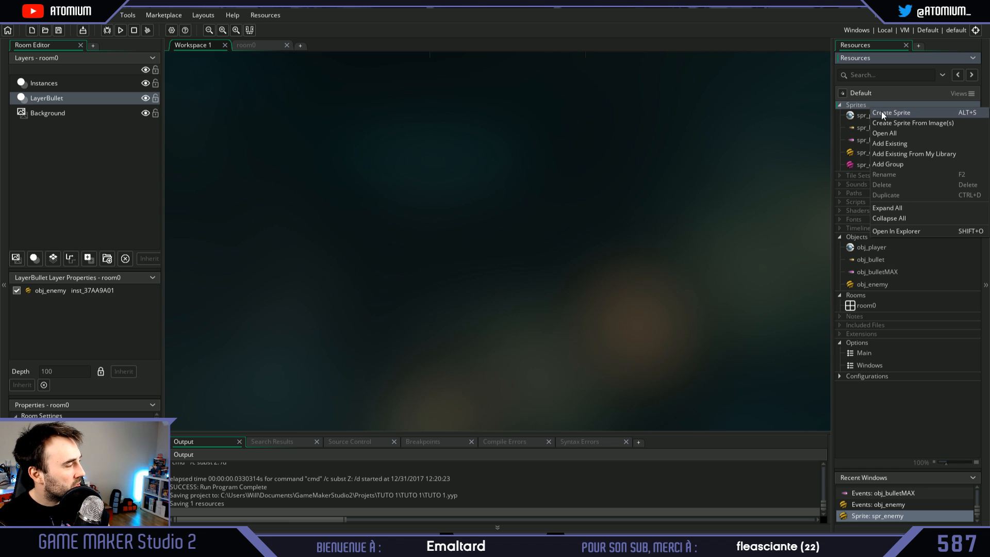
pyautogui.click(880, 112)
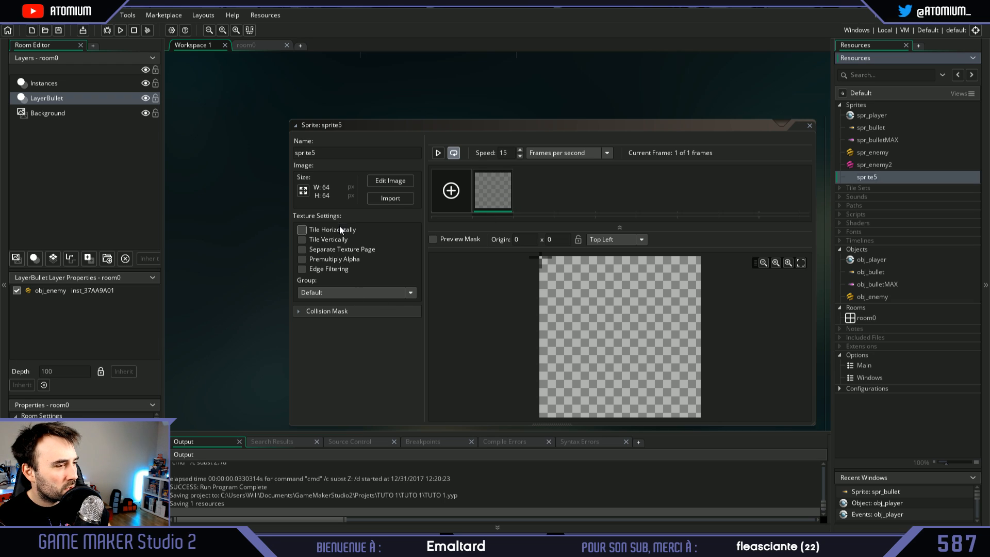
pyautogui.click(382, 201)
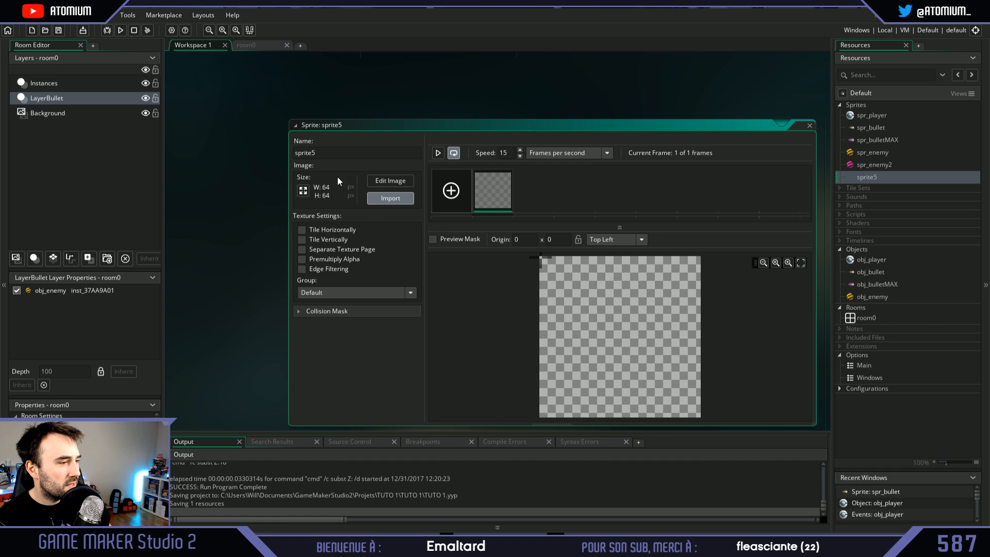
pyautogui.click(542, 285)
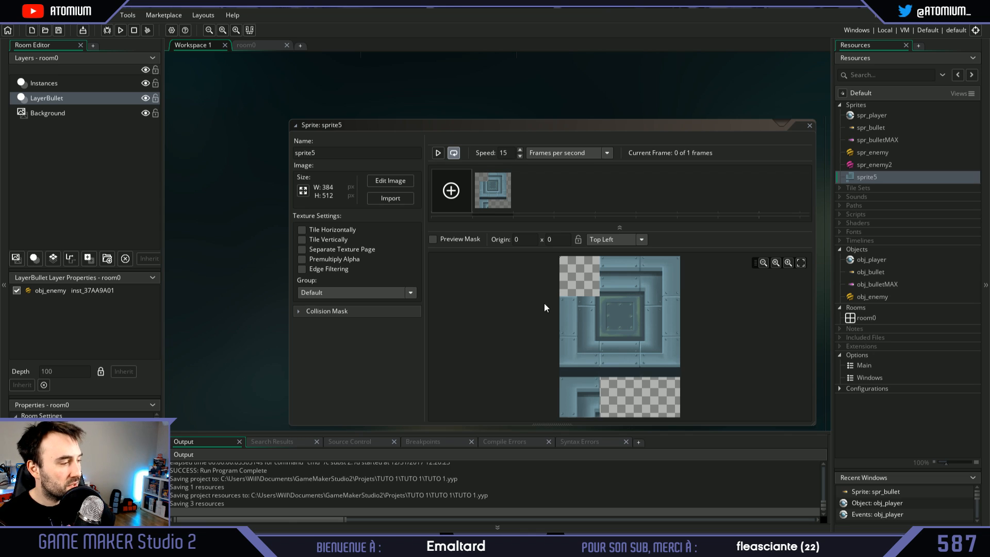
pyautogui.scroll(2, 554, 308)
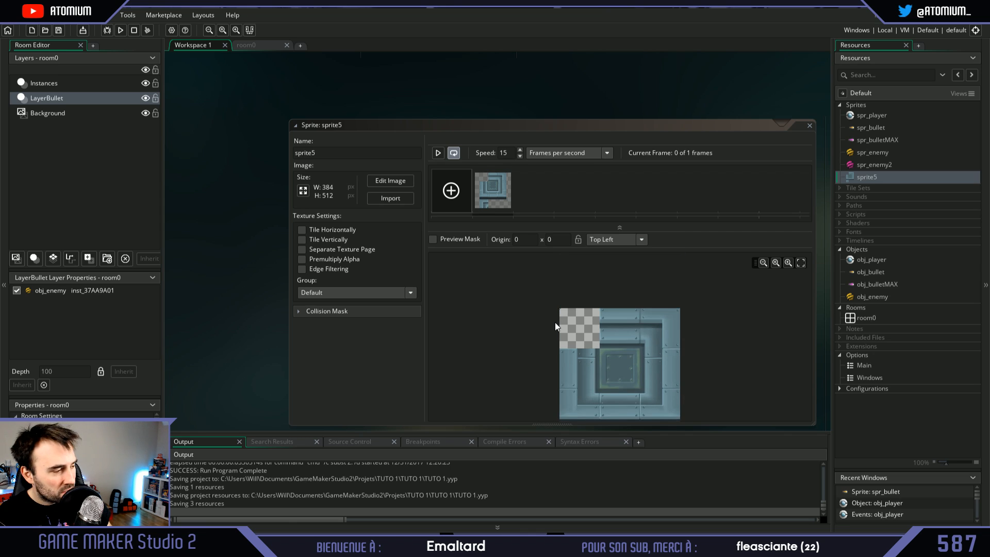
pyautogui.scroll(-2, 555, 323)
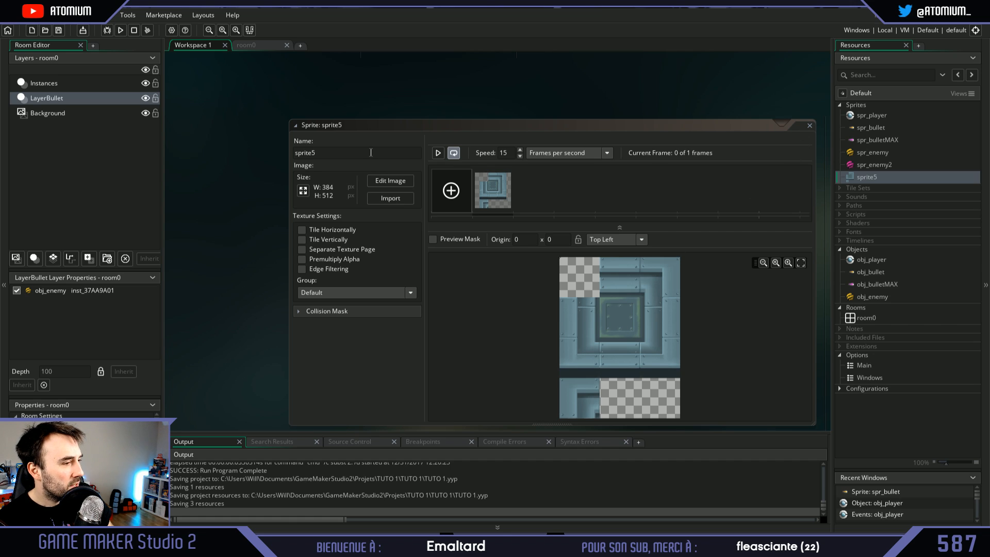
# - Rename the imported tile sheet sprite to spr_level and close its editor
pyautogui.click(330, 154)
pyautogui.moveTo(301, 153); pyautogui.dragTo(329, 155)
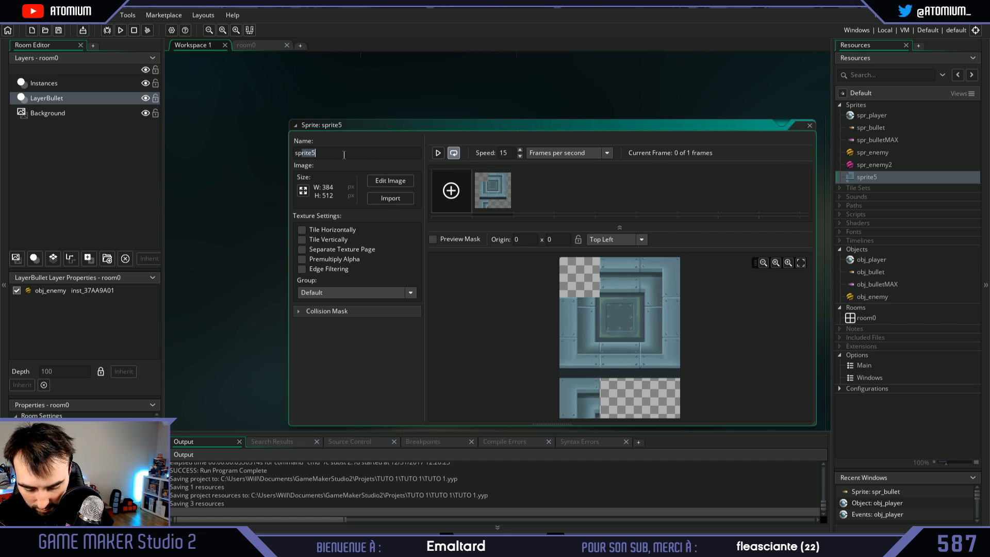
pyautogui.write('r_bachgroun')
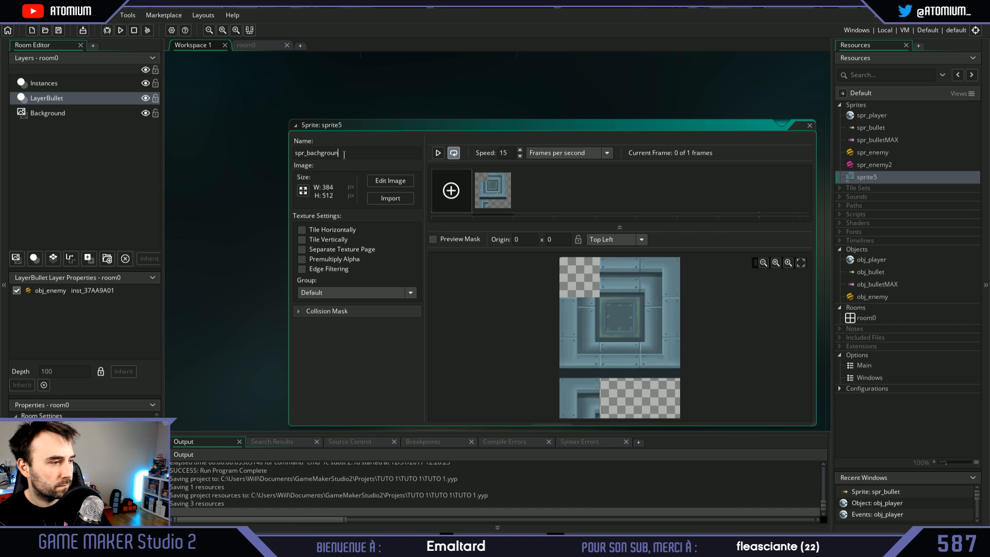
pyautogui.press('BackSpace')
pyautogui.press('BackSpace')
pyautogui.press('BackSpace')
pyautogui.press('BackSpace')
pyautogui.press('BackSpace')
pyautogui.press('BackSpace')
pyautogui.press('BackSpace')
pyautogui.press('BackSpace')
pyautogui.press('BackSpace')
pyautogui.write('me')
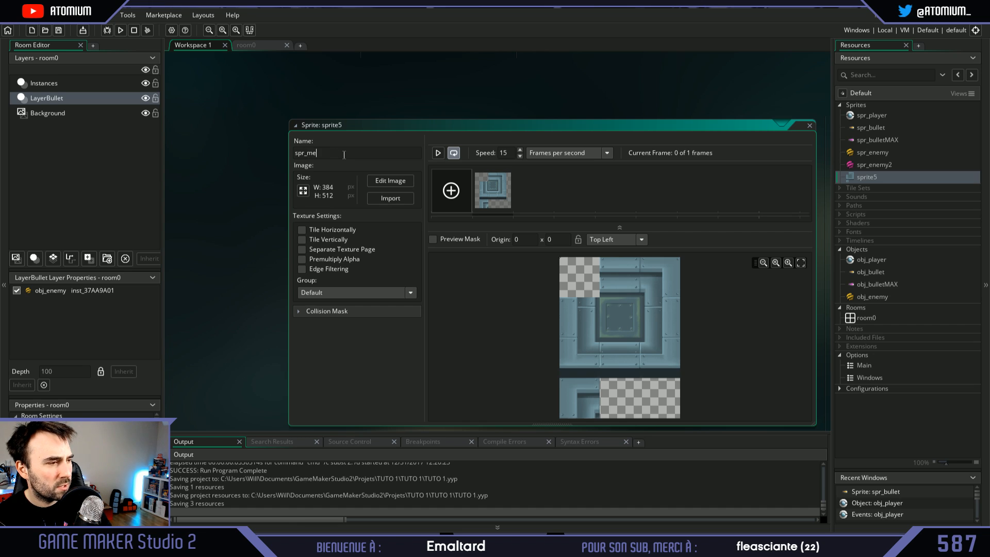
pyautogui.press('BackSpace')
pyautogui.press('BackSpace')
pyautogui.write('lev')
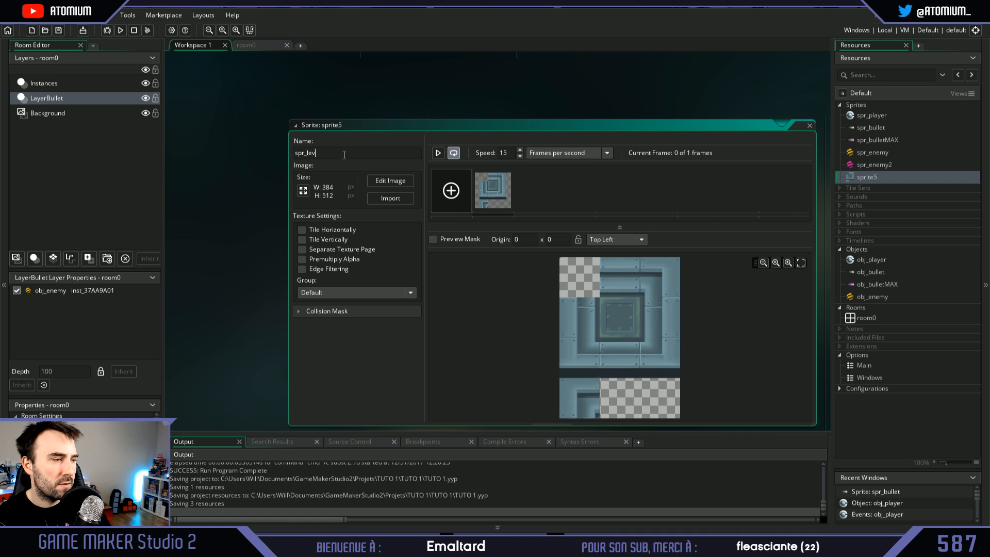
pyautogui.write('el')
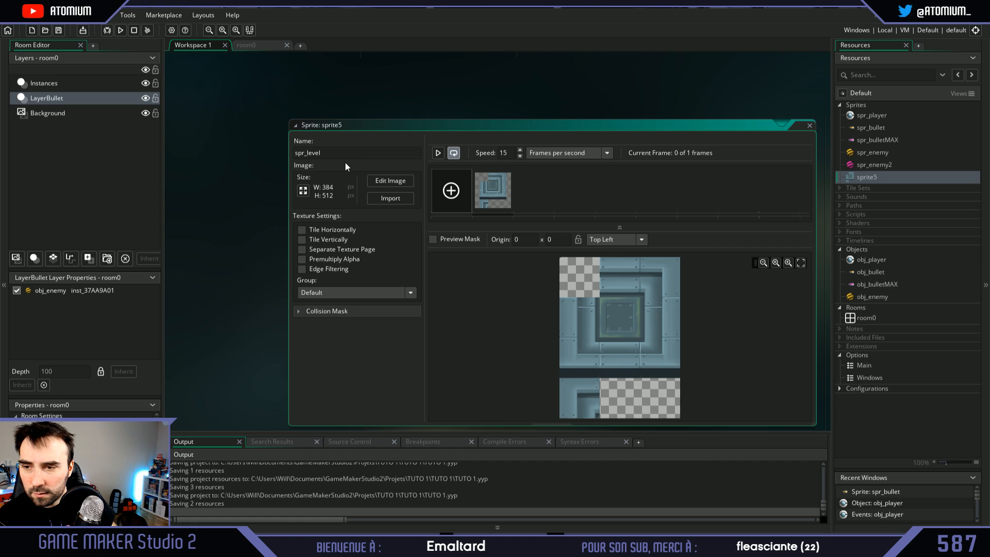
pyautogui.click(809, 125)
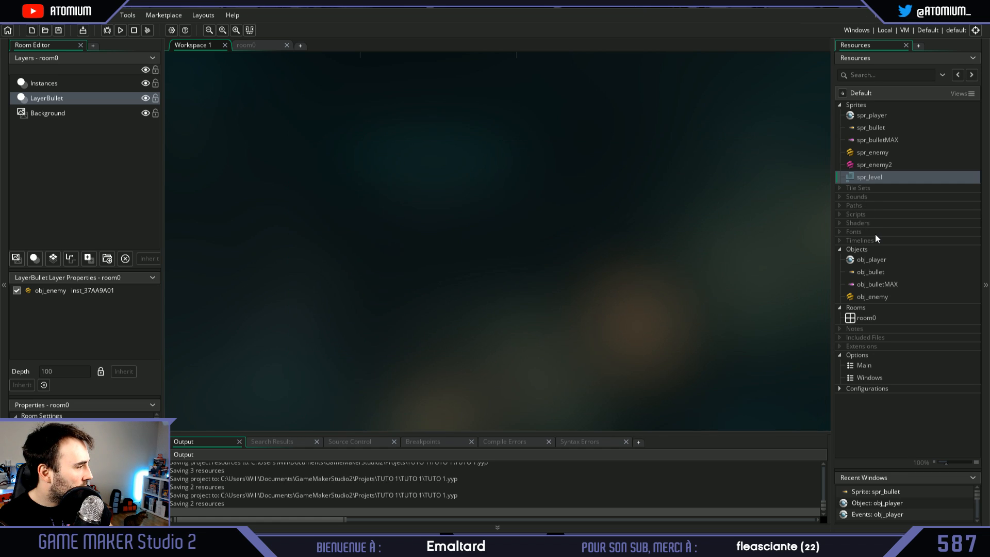
# - Create a new tile set and assign spr_level as its source sprite
pyautogui.click(869, 188)
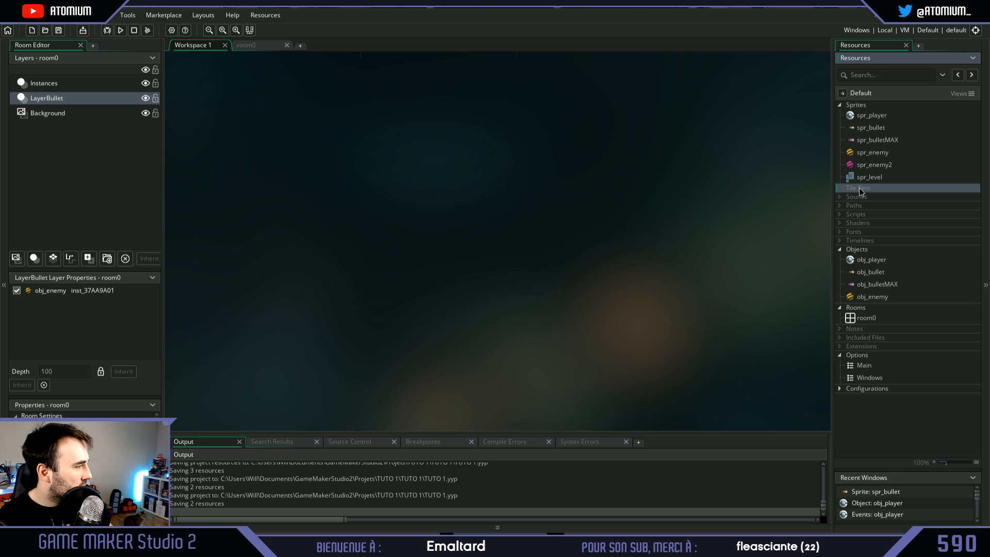
pyautogui.rightClick(859, 190)
pyautogui.click(881, 193)
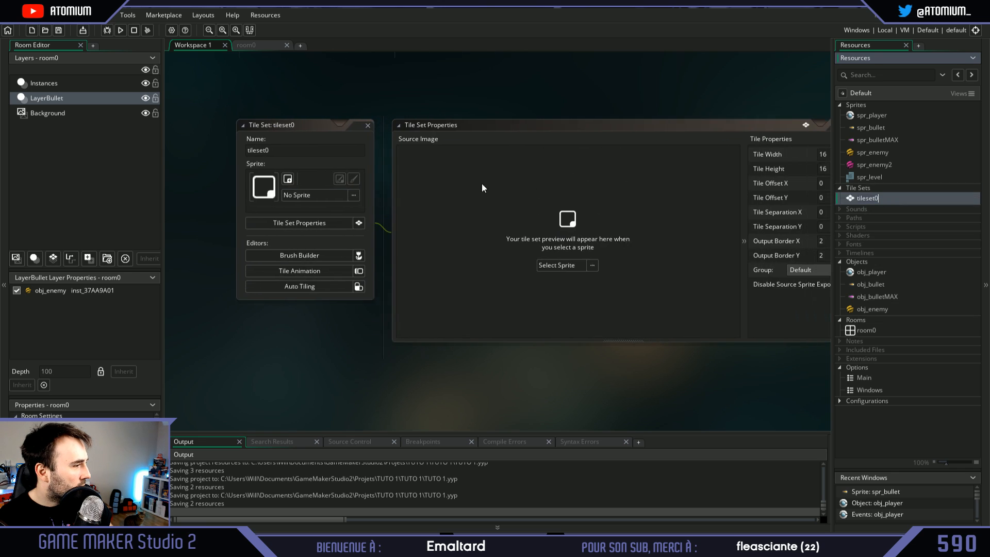
pyautogui.click(286, 195)
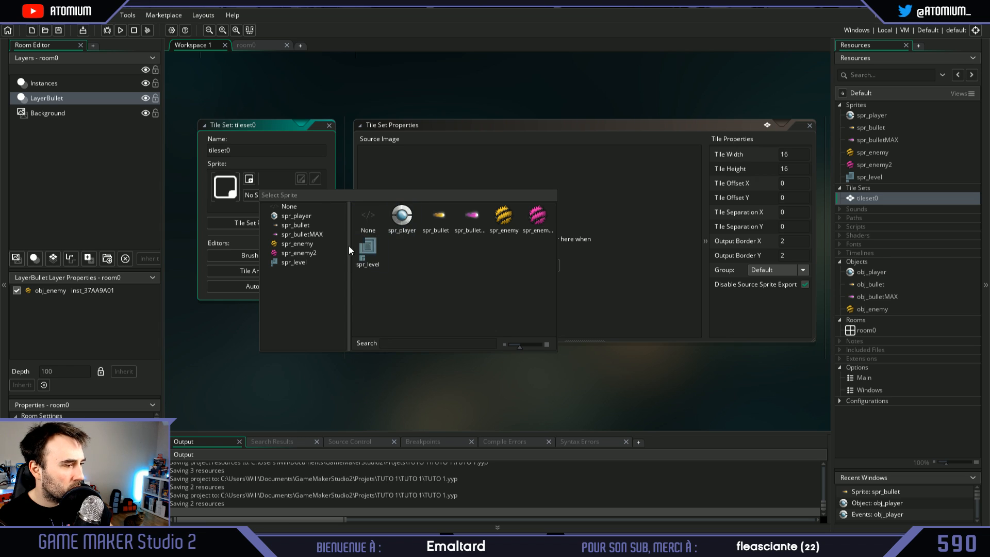
pyautogui.click(368, 247)
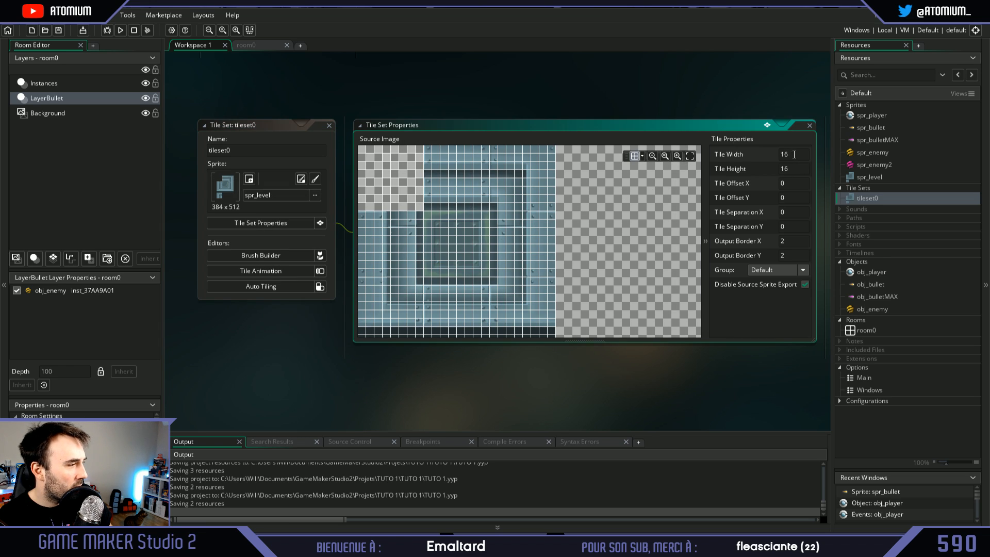
# - Set the tile set's tile width and tile height to 128 each
pyautogui.click(782, 155)
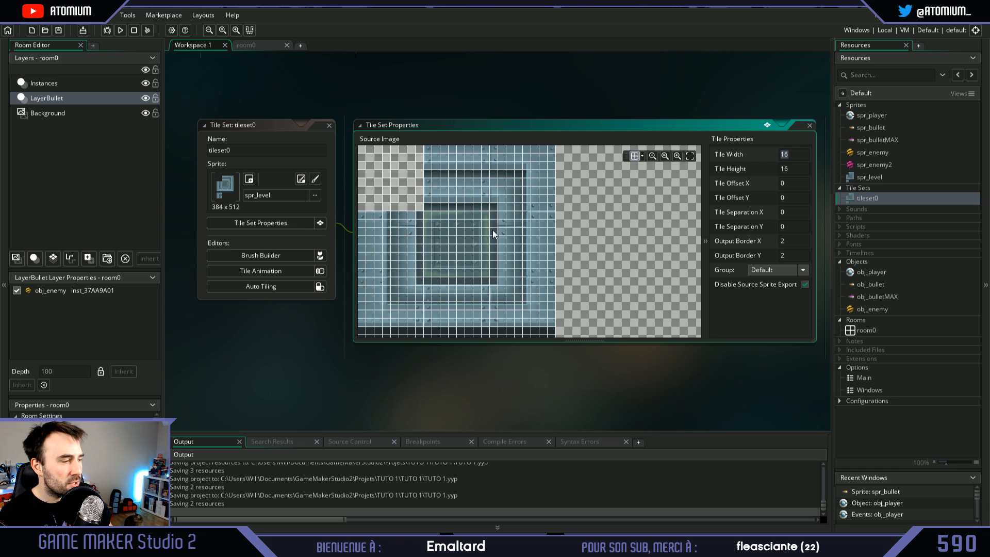
pyautogui.scroll(-5, 493, 234)
pyautogui.scroll(2, 449, 243)
pyautogui.scroll(-2, 456, 240)
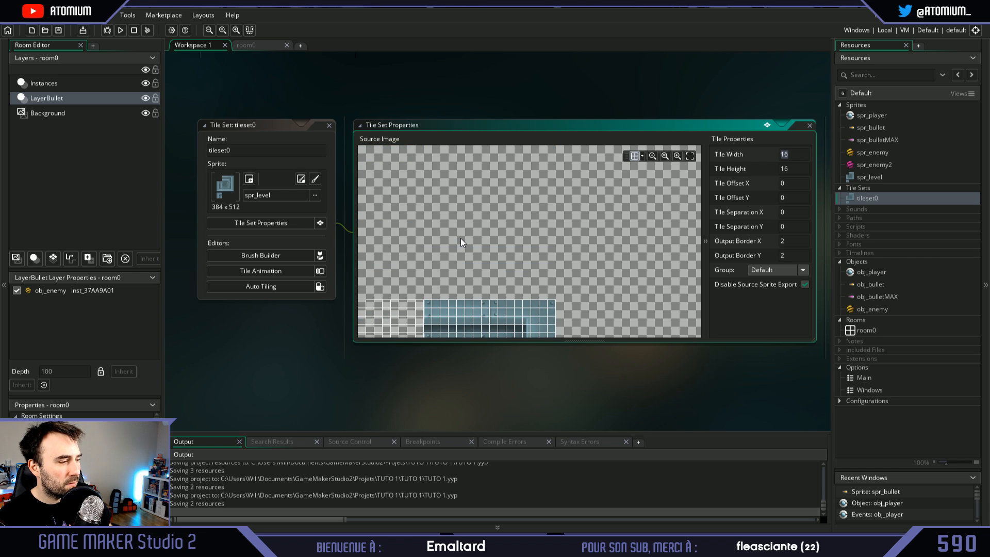
pyautogui.scroll(5, 460, 238)
pyautogui.write('128')
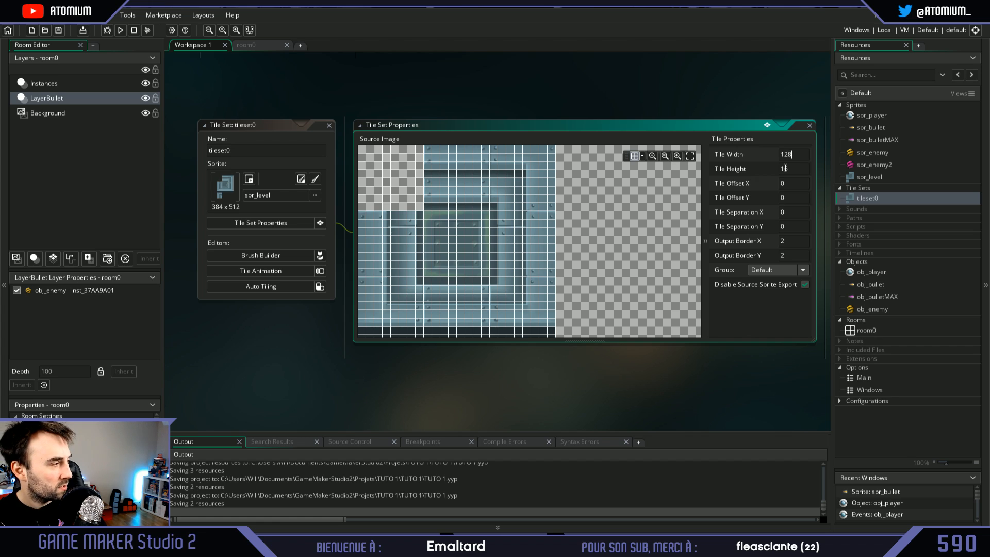
pyautogui.press('Return')
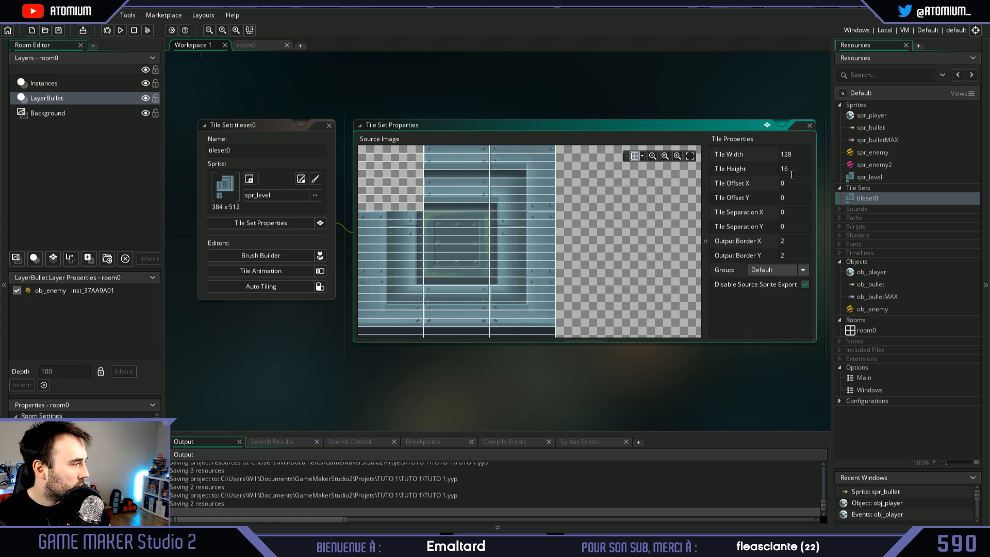
pyautogui.click(779, 170)
pyautogui.write('128')
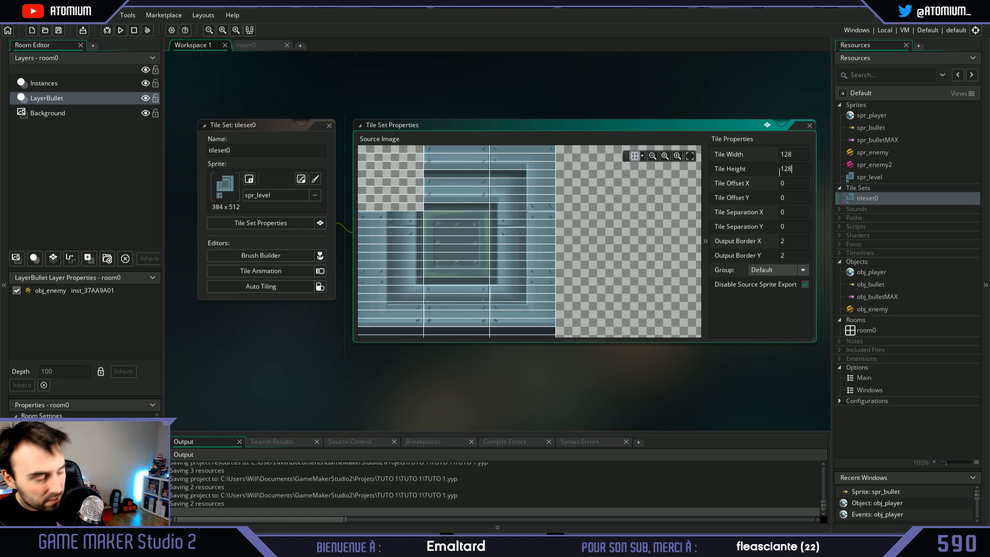
pyautogui.press('Return')
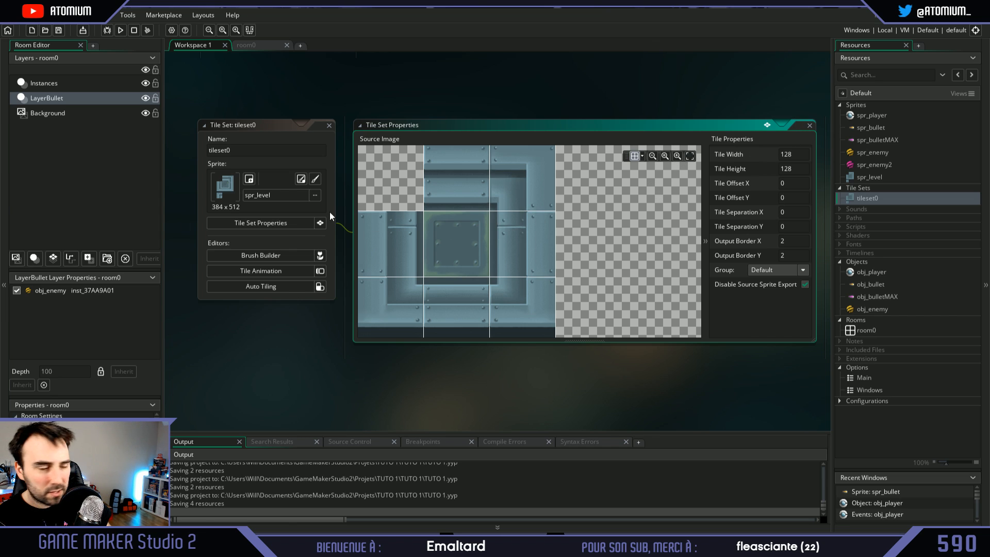
pyautogui.scroll(-2, 465, 225)
pyautogui.scroll(5, 431, 250)
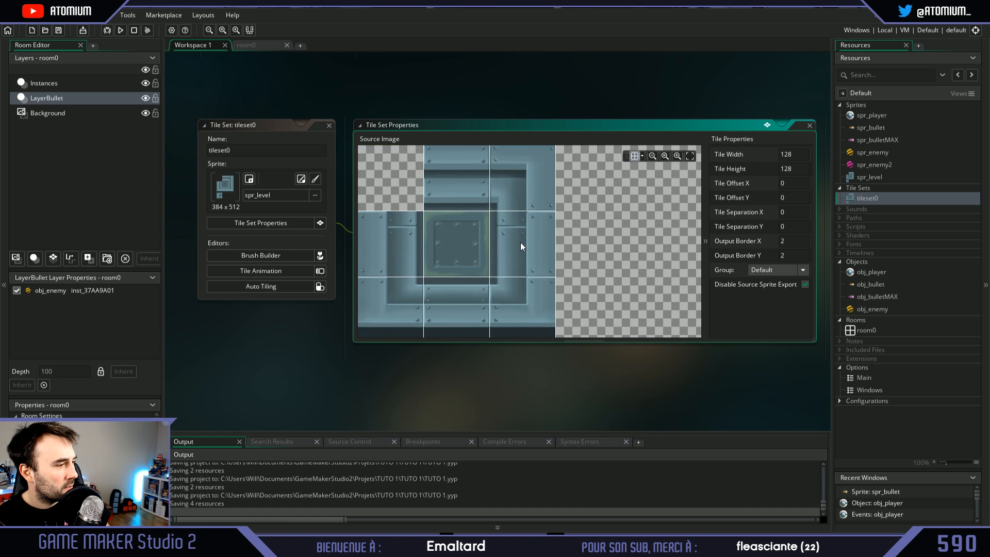
pyautogui.scroll(-2, 463, 236)
pyautogui.scroll(-1, 462, 236)
pyautogui.scroll(1, 463, 237)
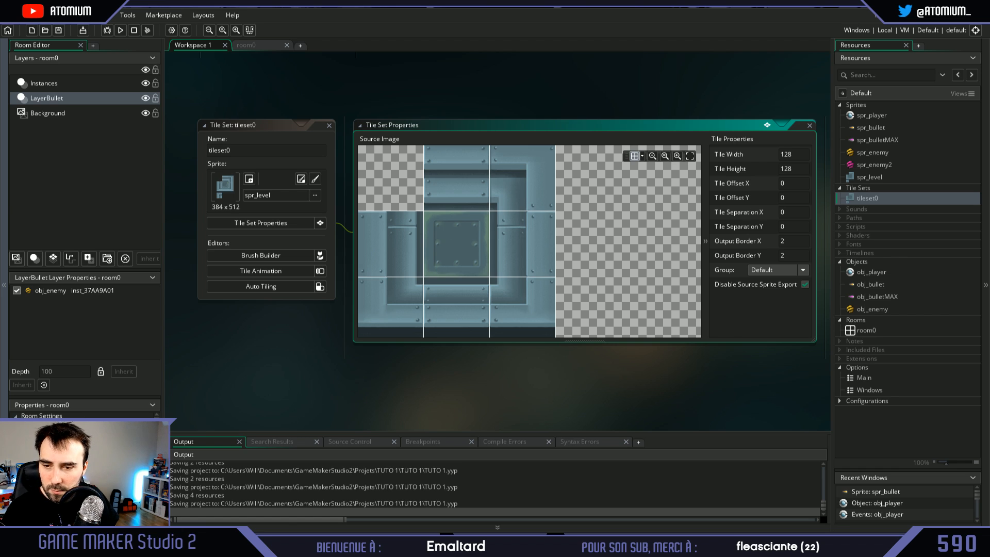
# - Play the Part 4 tutorial video and study how it adds a background tile layer, assigns the tile set and paints the room
pyautogui.hotkey('alt', 'Tab')
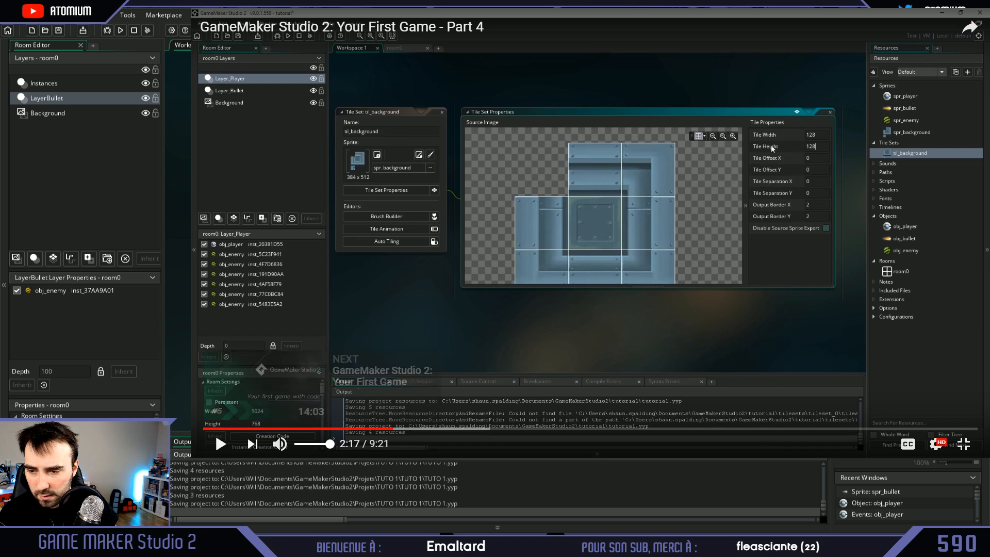
pyautogui.press('space')
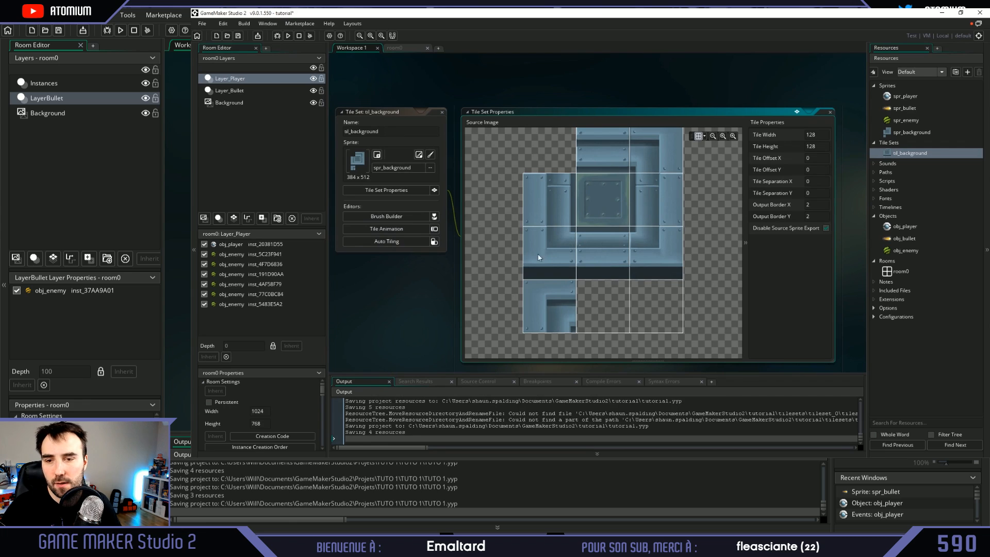
pyautogui.click(829, 112)
pyautogui.click(442, 111)
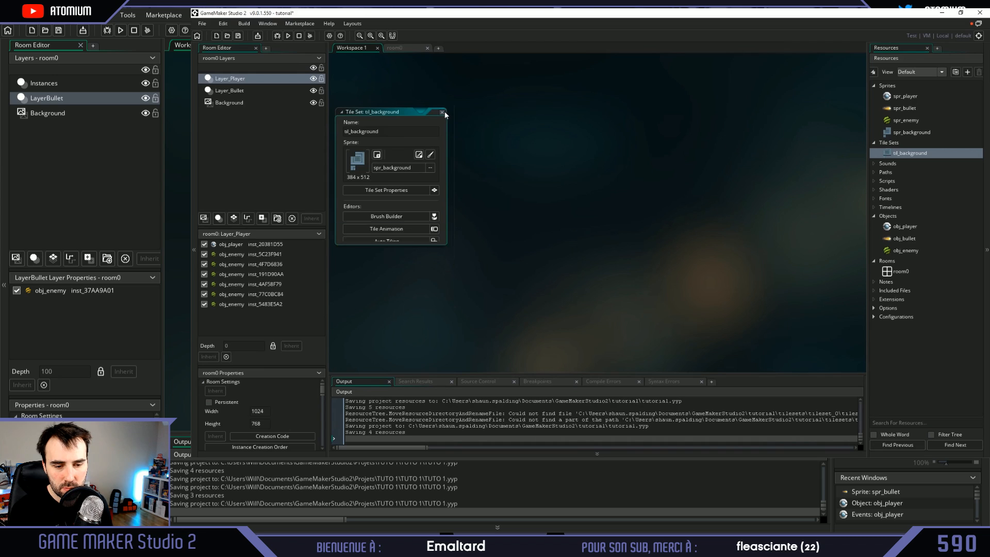
pyautogui.doubleClick(896, 271)
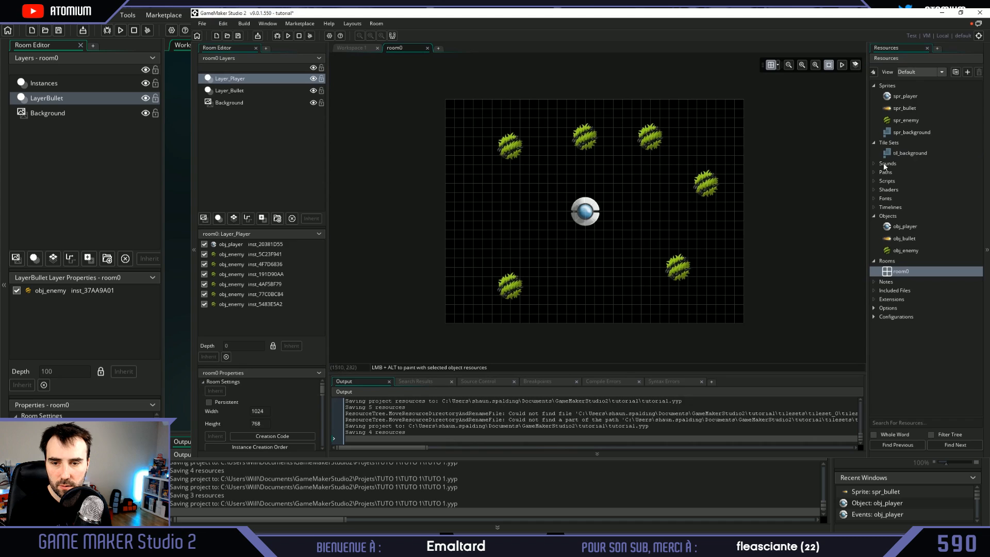
pyautogui.click(233, 218)
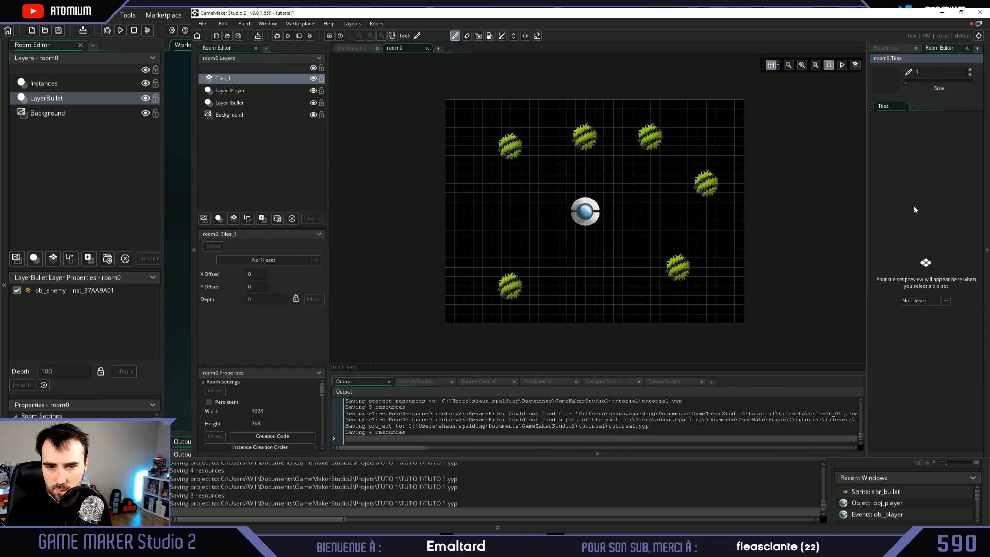
pyautogui.moveTo(867, 204); pyautogui.dragTo(824, 215)
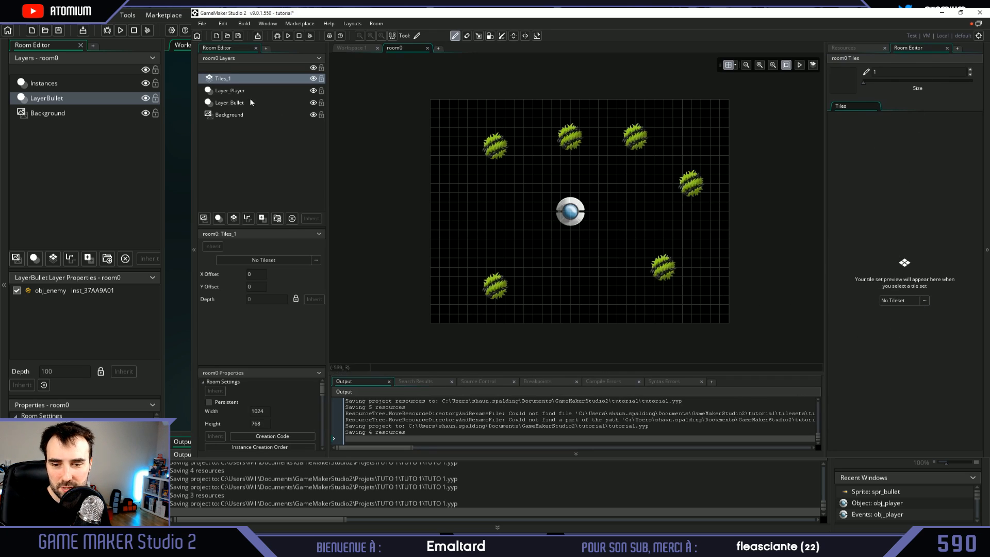
pyautogui.moveTo(222, 81); pyautogui.dragTo(234, 111)
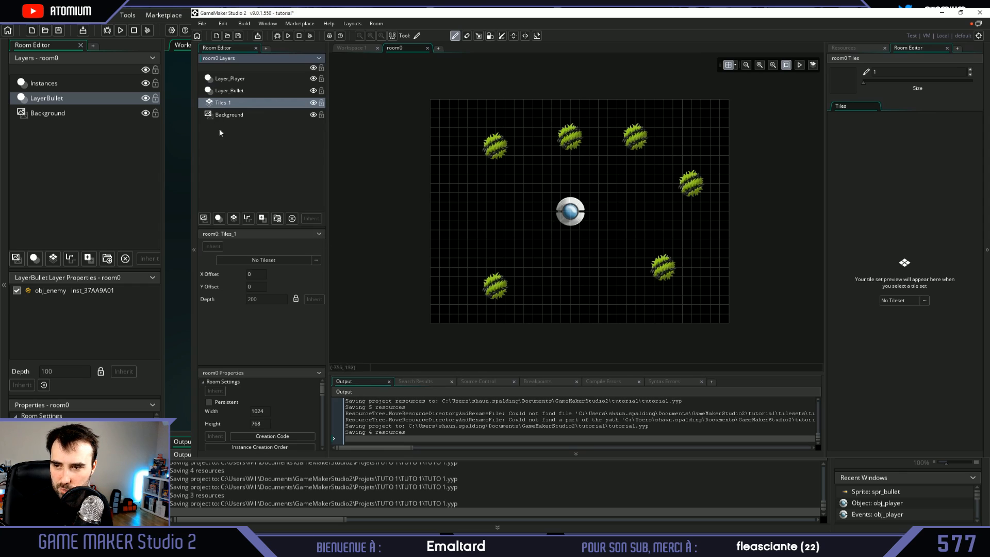
pyautogui.rightClick(227, 103)
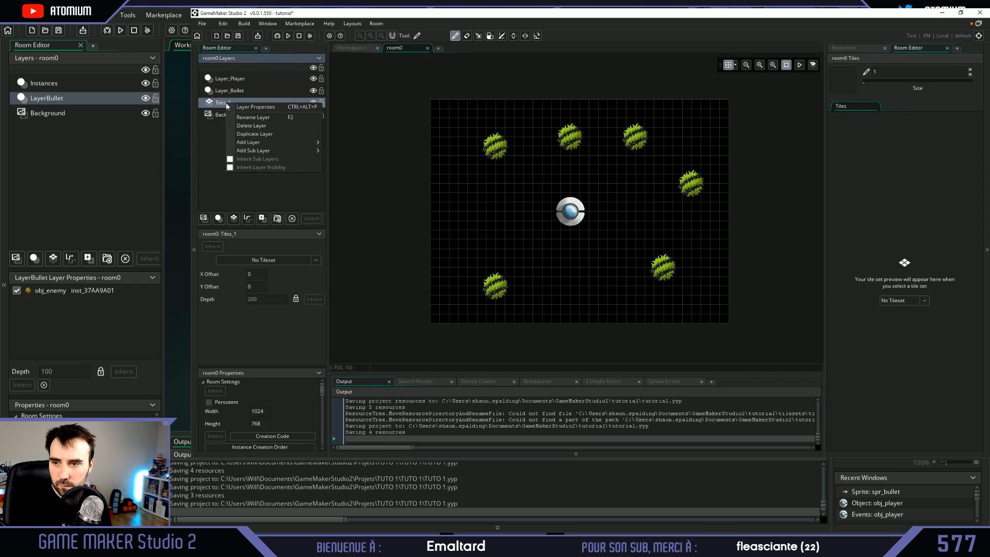
pyautogui.click(255, 116)
pyautogui.write('La')
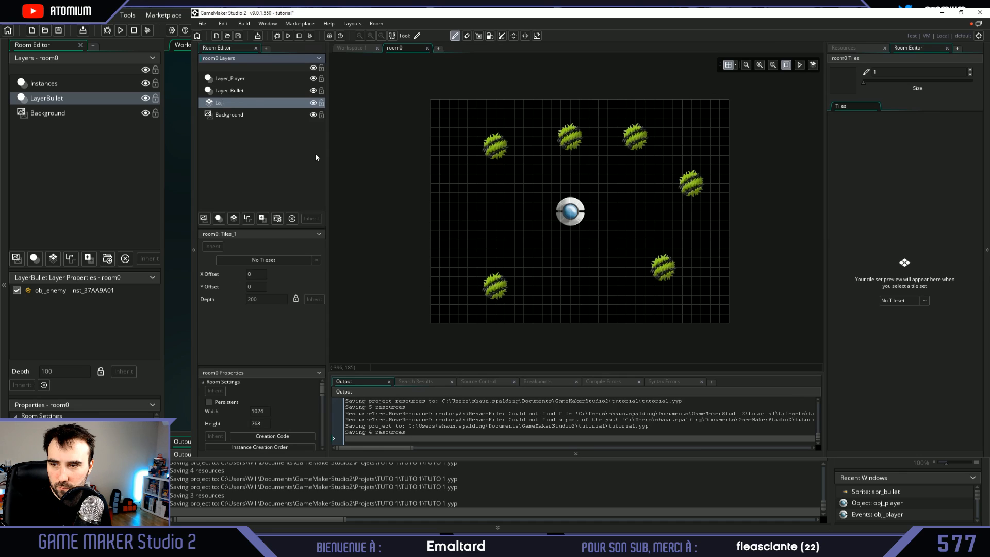
pyautogui.write('yer_Background')
pyautogui.press('Return')
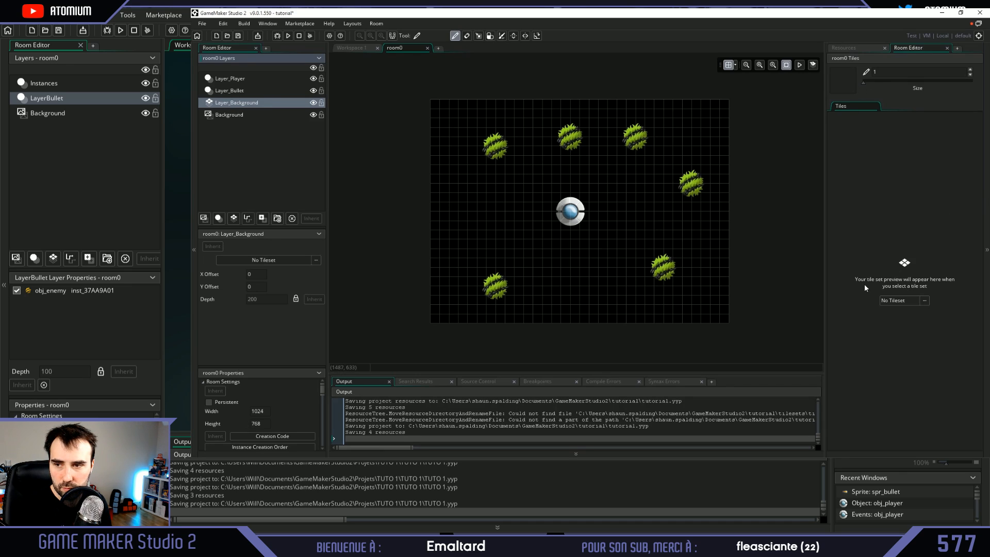
pyautogui.click(925, 300)
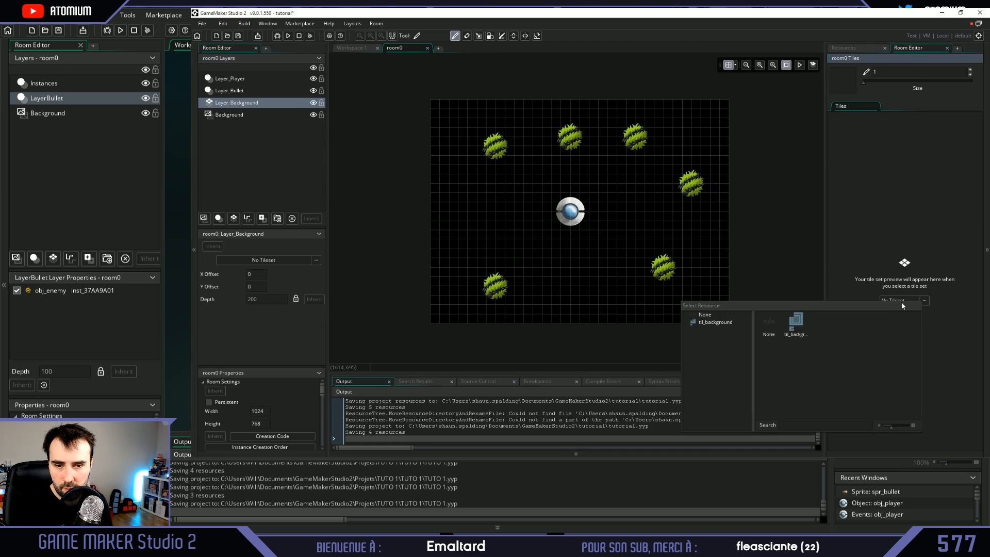
pyautogui.doubleClick(795, 322)
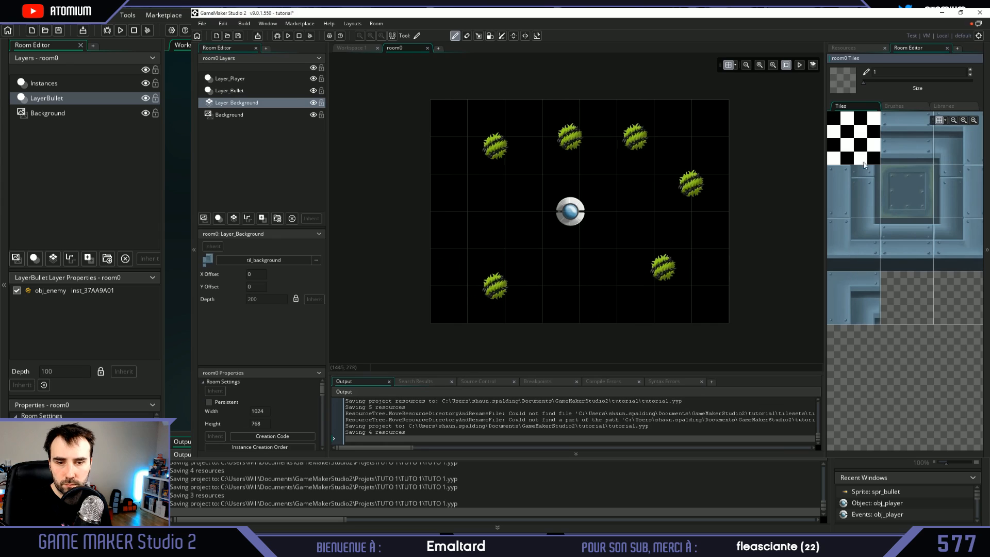
pyautogui.click(868, 204)
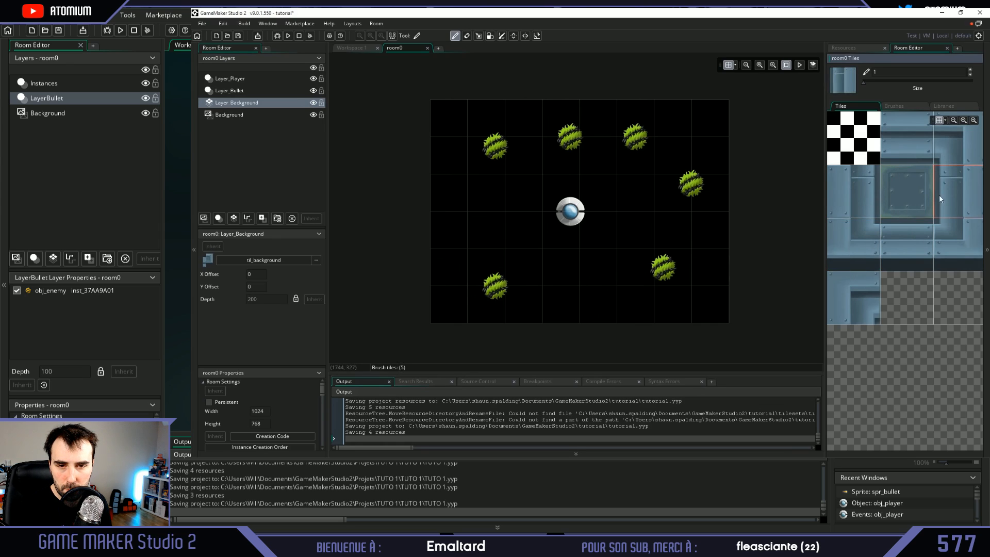
pyautogui.click(904, 167)
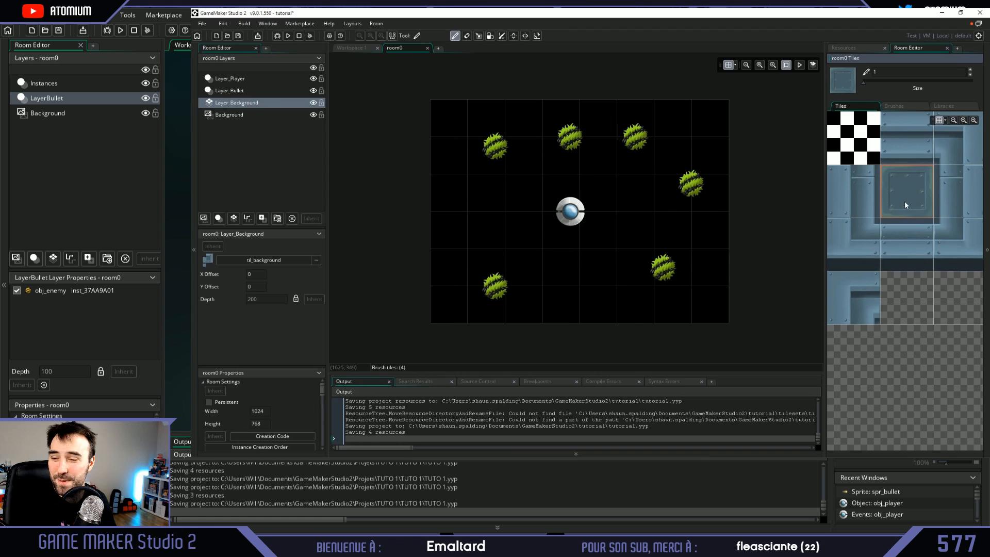
pyautogui.moveTo(680, 160); pyautogui.dragTo(661, 131, button='middle')
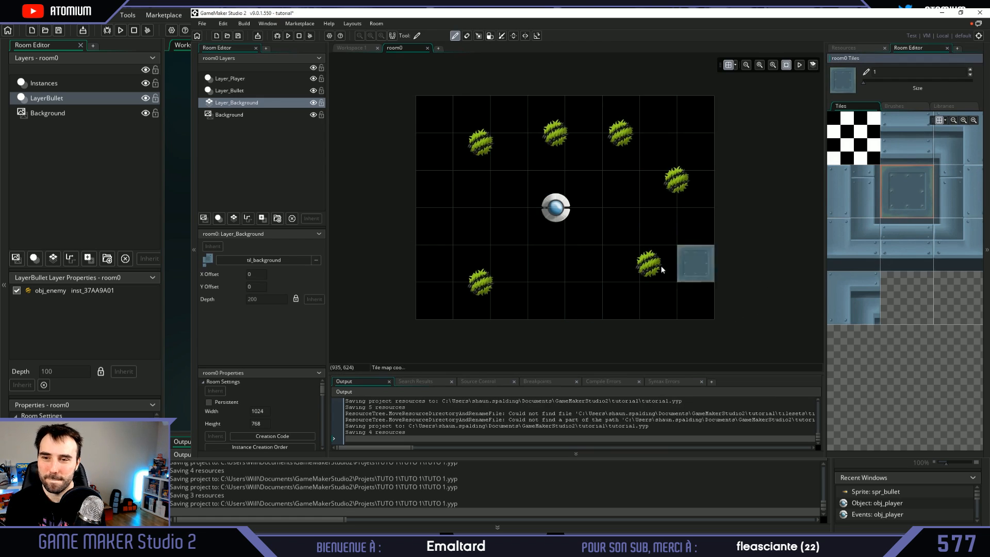
pyautogui.moveTo(471, 151)
pyautogui.mouseDown()
pyautogui.moveTo(571, 157)
pyautogui.moveTo(507, 199)
pyautogui.moveTo(610, 200)
pyautogui.moveTo(658, 264)
pyautogui.mouseUp()
pyautogui.click(906, 139)
pyautogui.moveTo(486, 119); pyautogui.dragTo(659, 118)
pyautogui.click(958, 139)
pyautogui.click(706, 126)
pyautogui.click(854, 245)
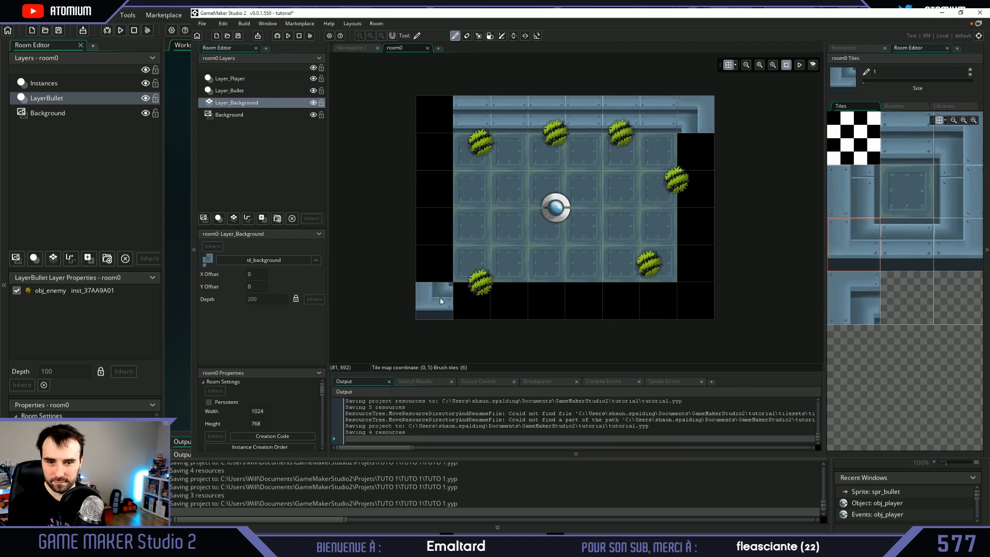
pyautogui.click(854, 298)
pyautogui.click(435, 116)
pyautogui.click(956, 191)
pyautogui.moveTo(694, 150); pyautogui.dragTo(695, 255)
pyautogui.click(853, 191)
pyautogui.moveTo(437, 152); pyautogui.dragTo(439, 264)
pyautogui.click(905, 244)
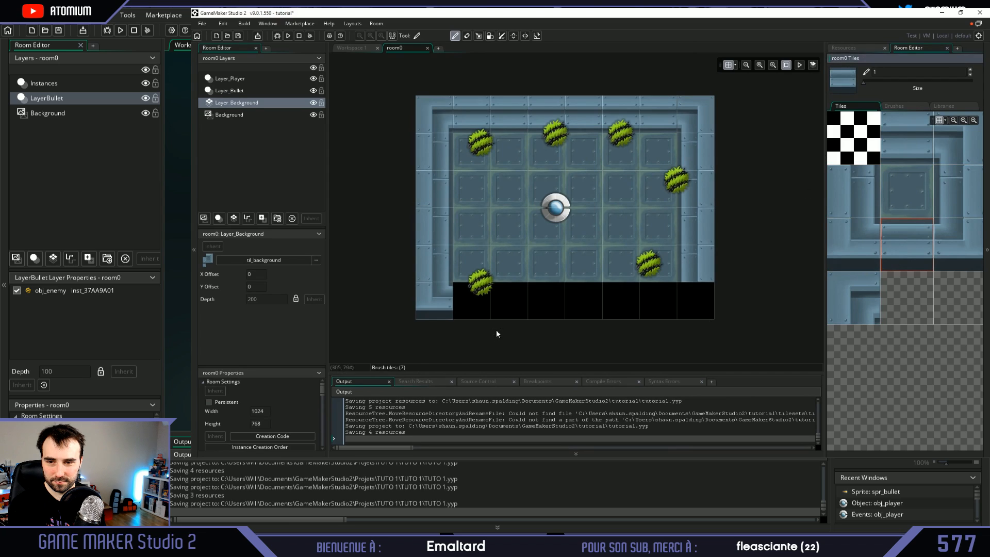
pyautogui.moveTo(471, 300); pyautogui.dragTo(658, 300)
pyautogui.click(958, 245)
pyautogui.click(695, 300)
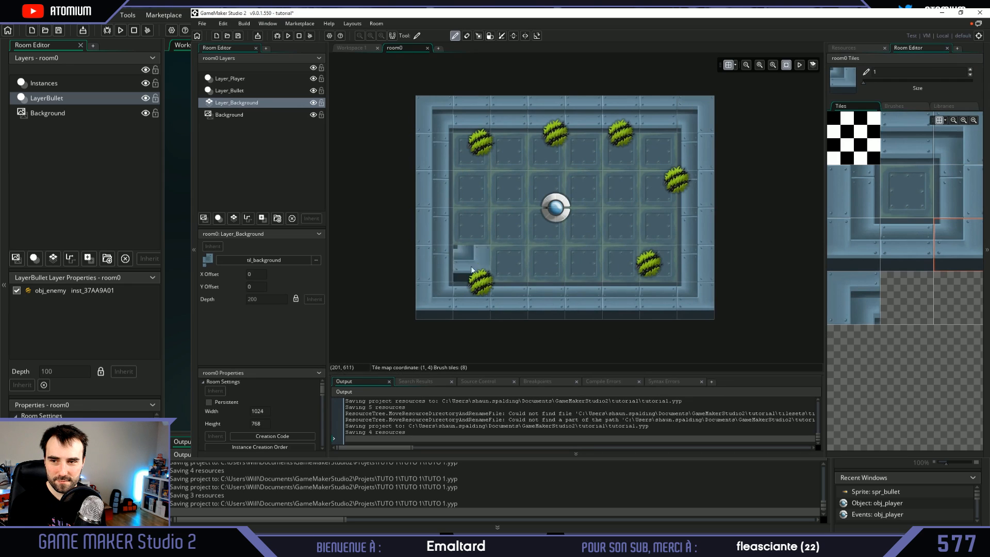
pyautogui.moveTo(646, 218); pyautogui.dragTo(648, 223, button='middle')
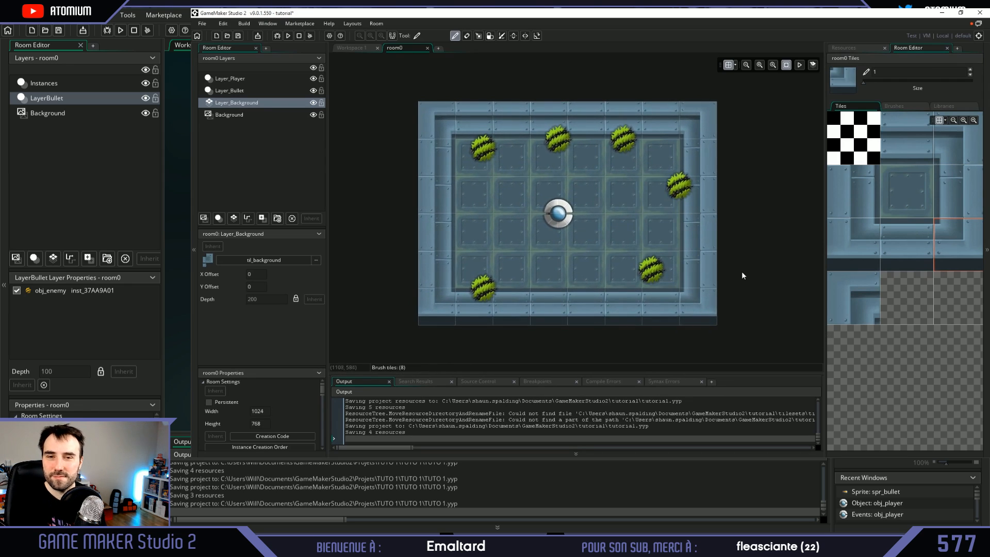
pyautogui.click(909, 186)
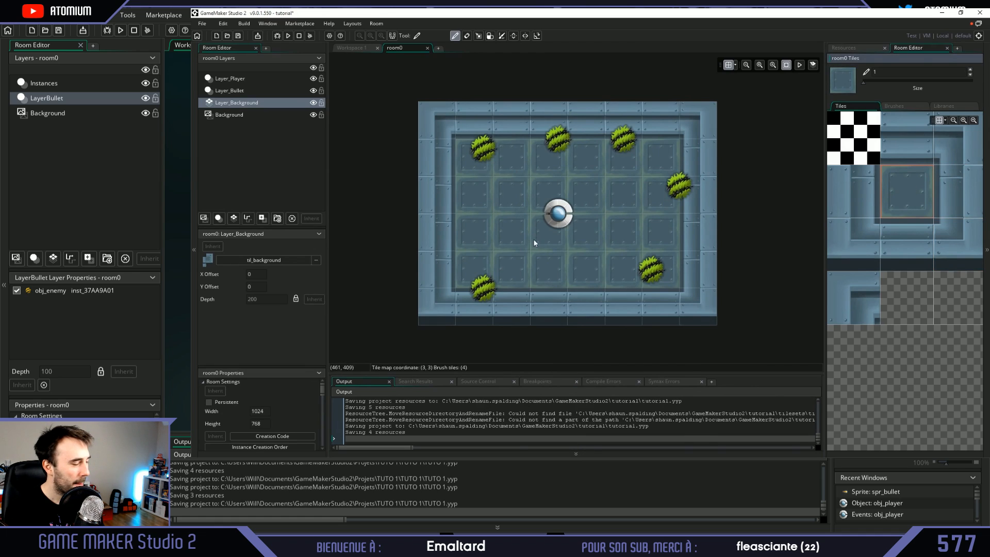
pyautogui.moveTo(750, 281); pyautogui.dragTo(732, 277, button='middle')
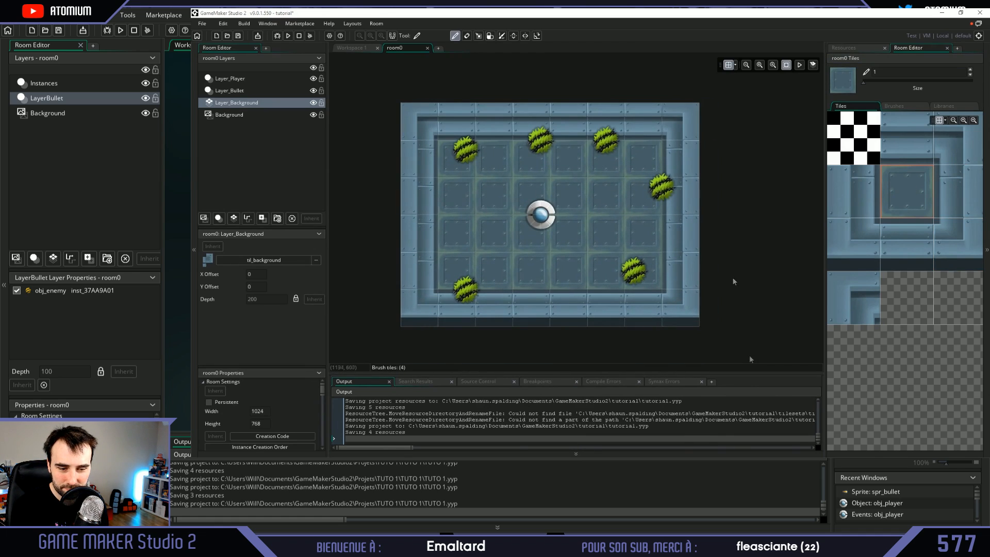
pyautogui.click(287, 36)
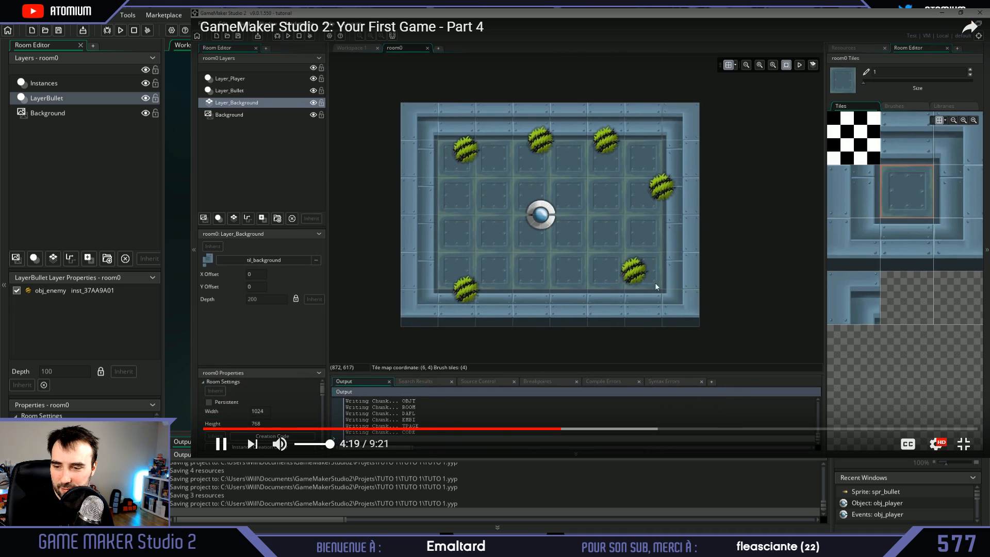
pyautogui.click(766, 320)
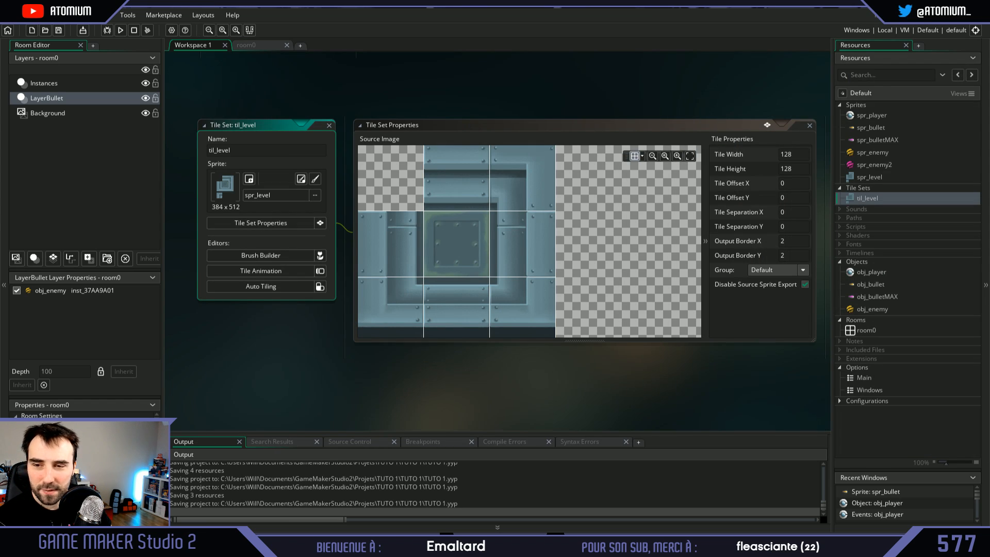
# - Open room0 from the Rooms resources for editing
pyautogui.click(869, 209)
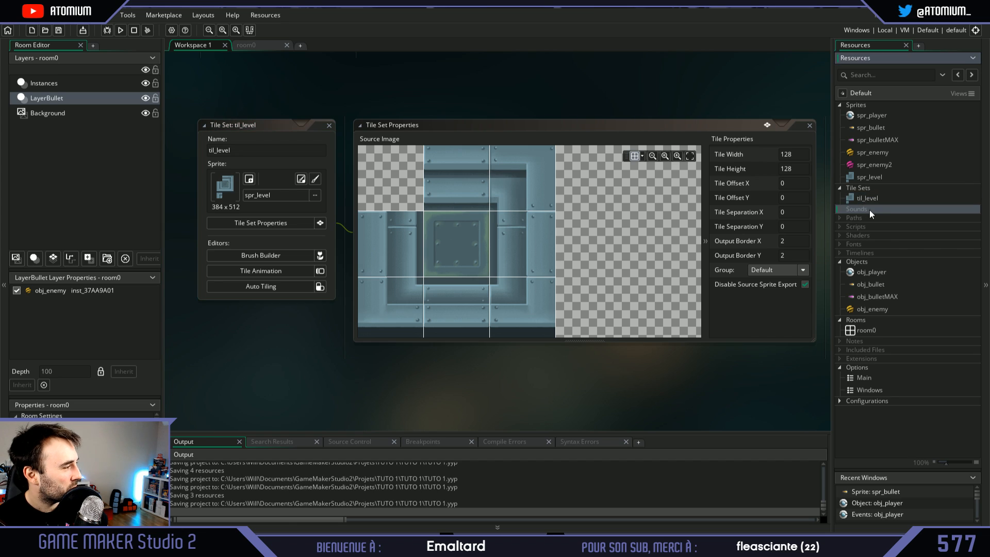
pyautogui.click(855, 320)
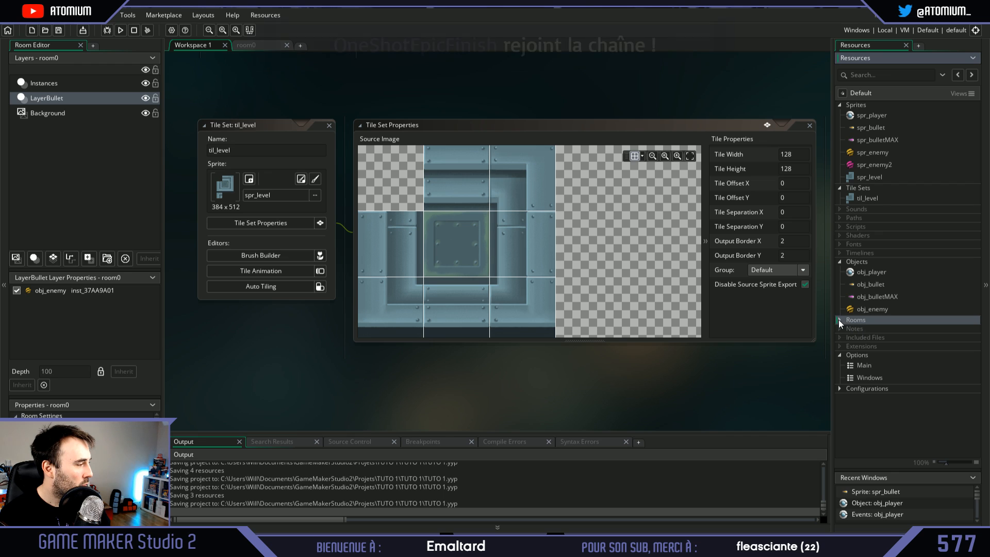
pyautogui.doubleClick(869, 331)
pyautogui.scroll(4, 496, 231)
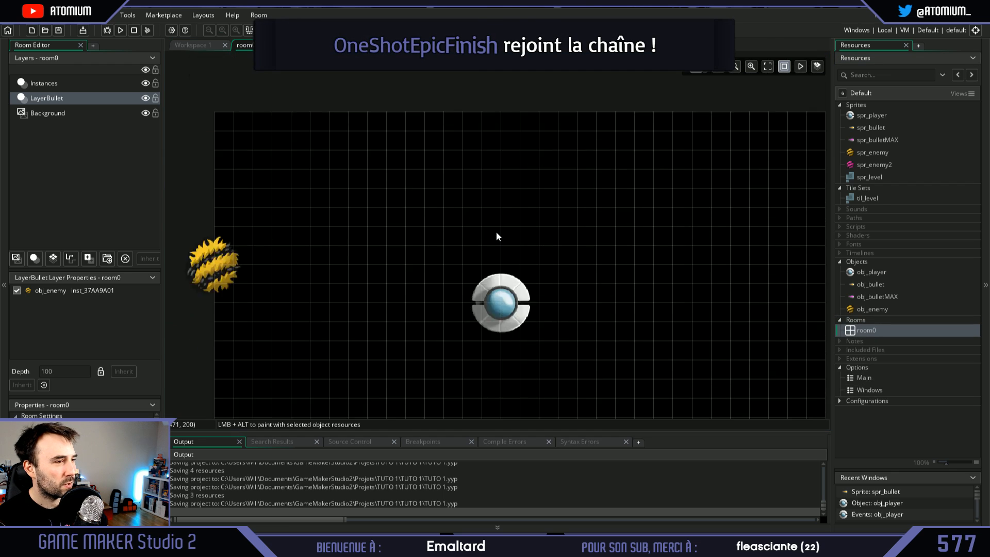
pyautogui.scroll(-3, 429, 185)
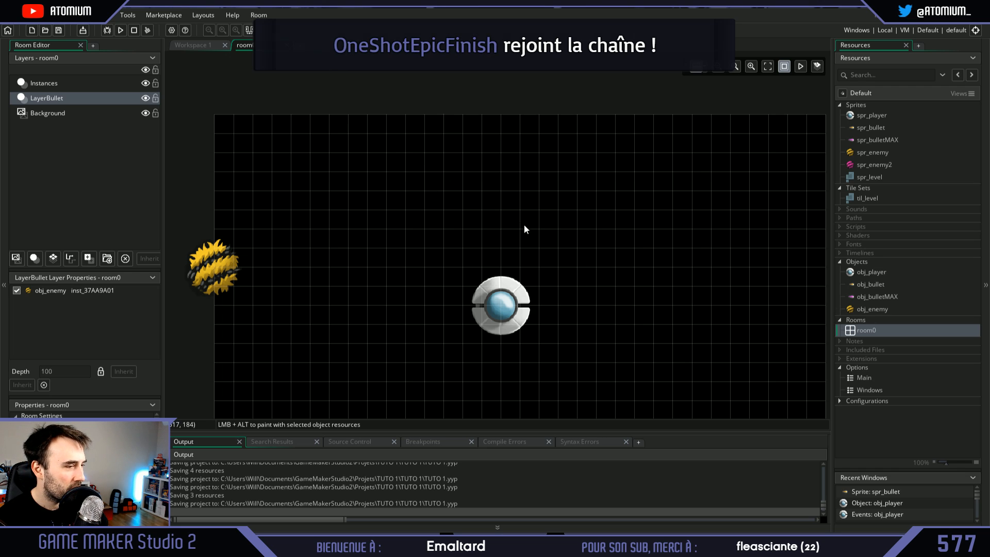
pyautogui.scroll(-1, 524, 226)
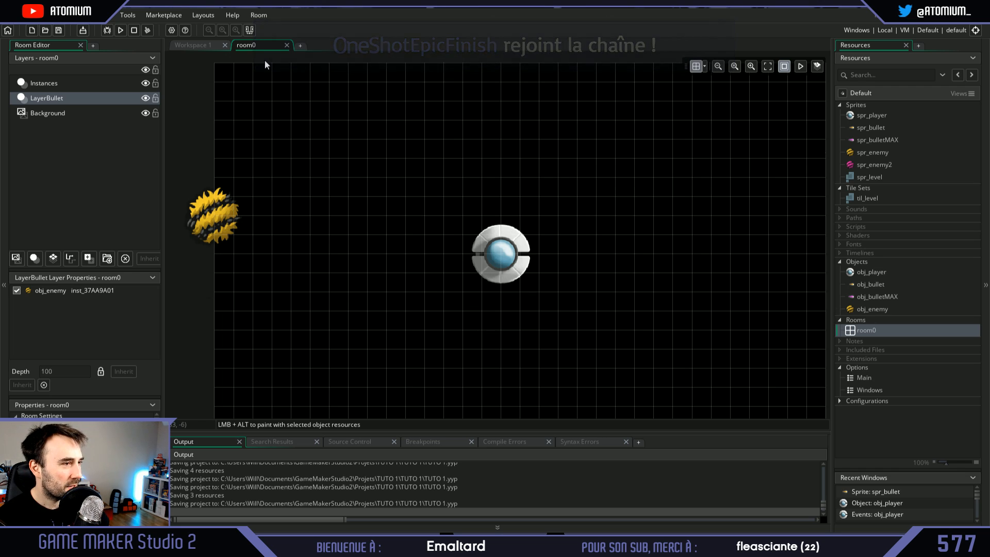
# - Rename the room0 resource to Debug_Room
pyautogui.rightClick(860, 330)
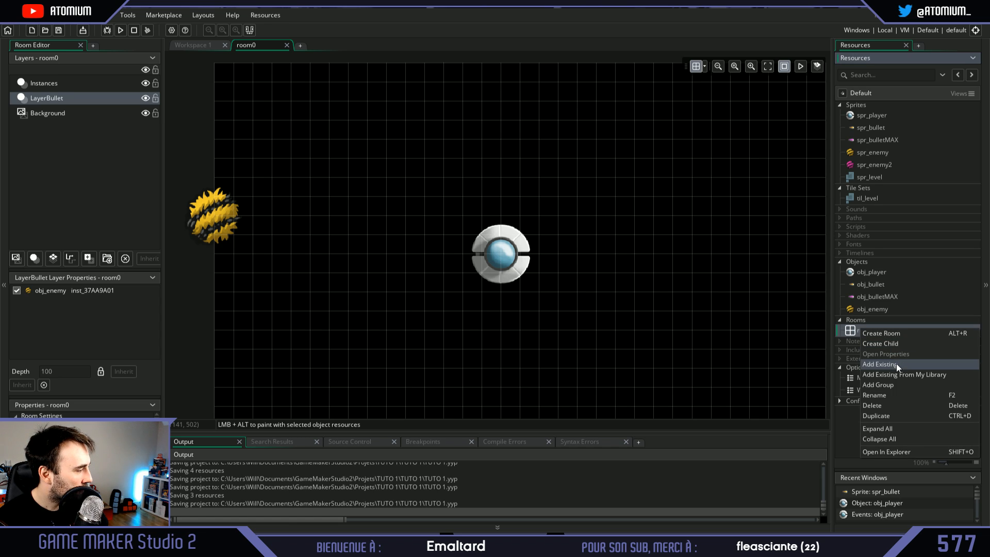
pyautogui.click(895, 396)
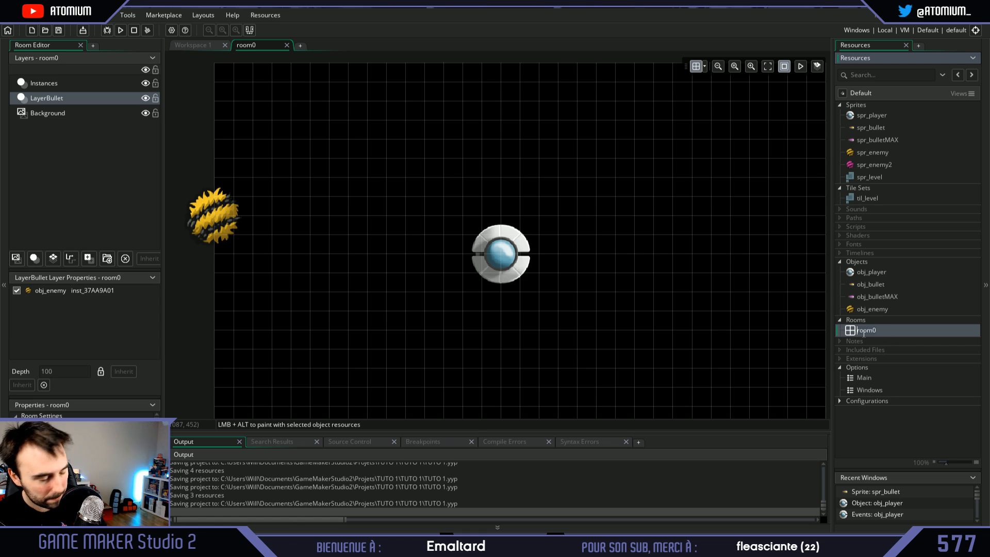
pyautogui.press('BackSpace')
pyautogui.write('Roo')
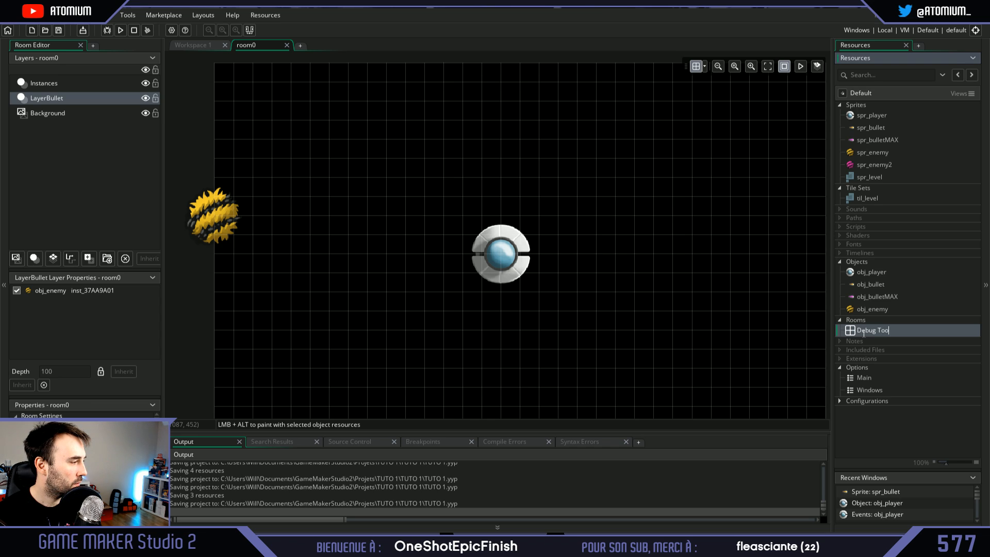
pyautogui.press('BackSpace')
pyautogui.press('BackSpace')
pyautogui.press('BackSpace')
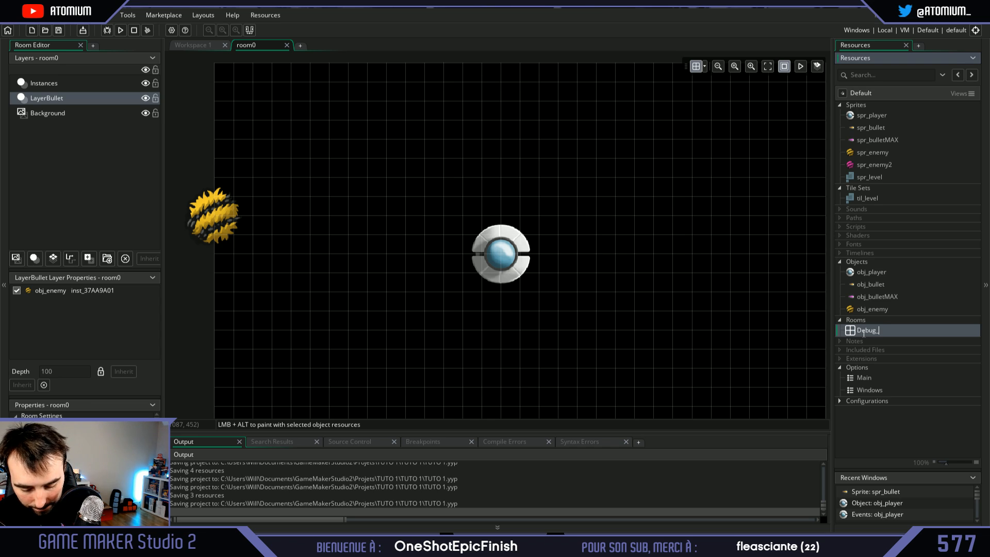
pyautogui.write('_Room')
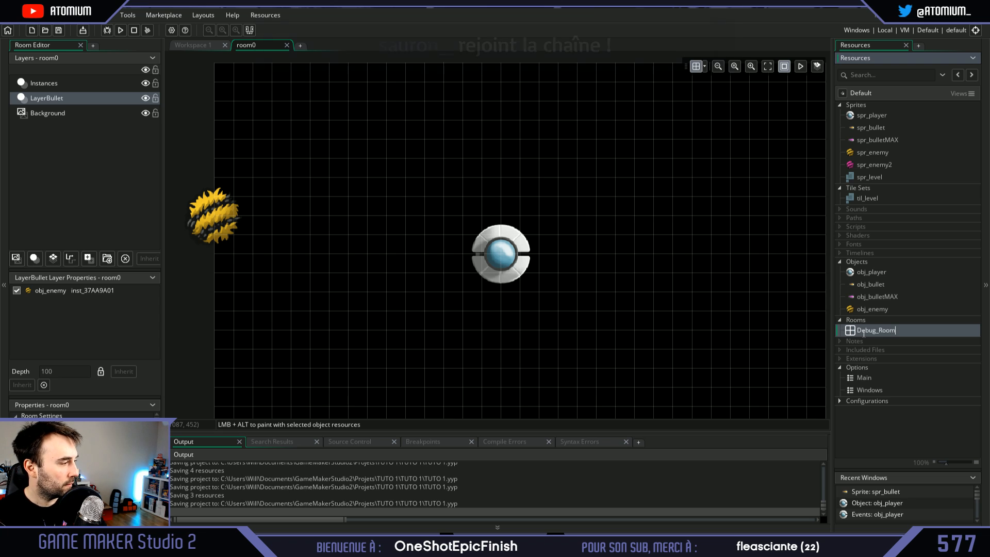
pyautogui.click(891, 342)
pyautogui.click(868, 329)
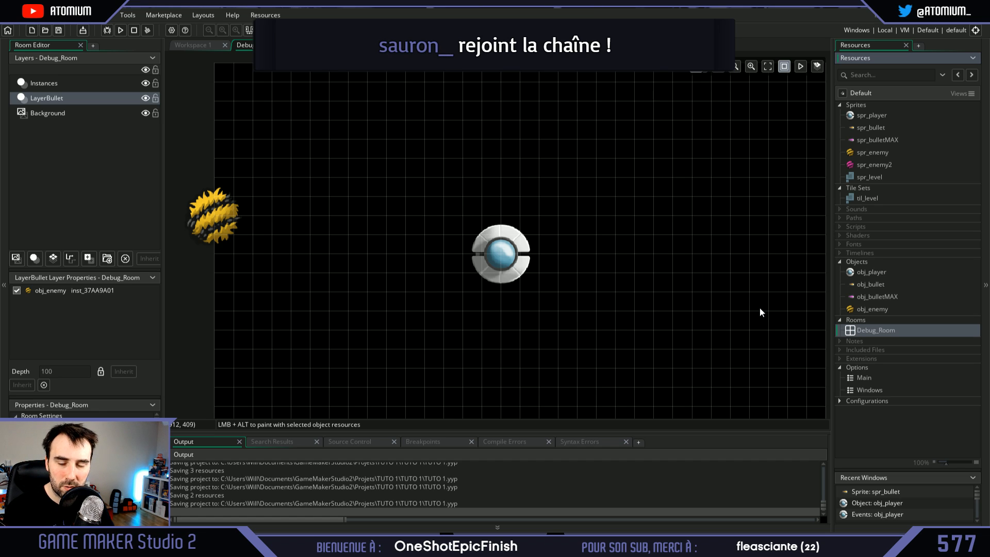
# - Create a second room resource and name it Level_1
pyautogui.rightClick(882, 330)
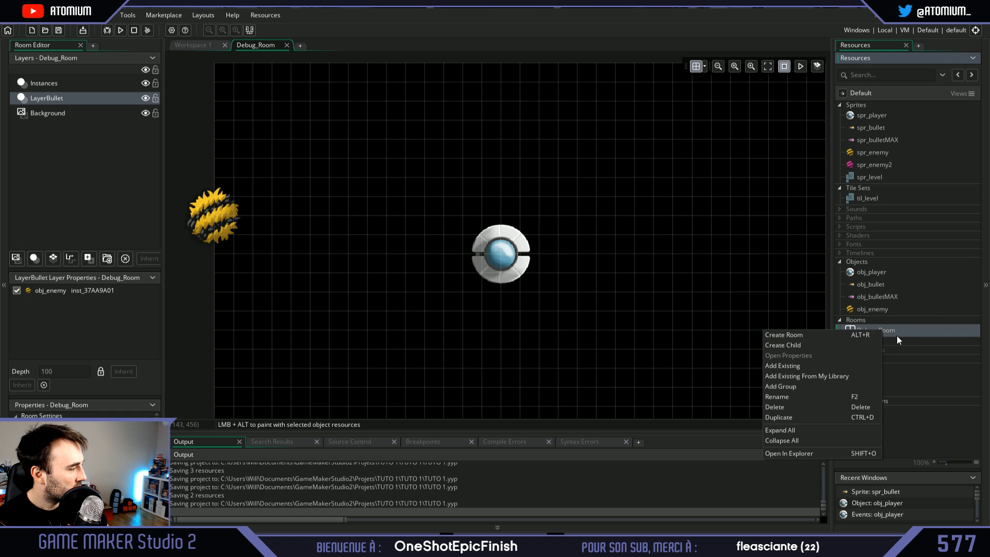
pyautogui.click(904, 333)
pyautogui.rightClick(871, 326)
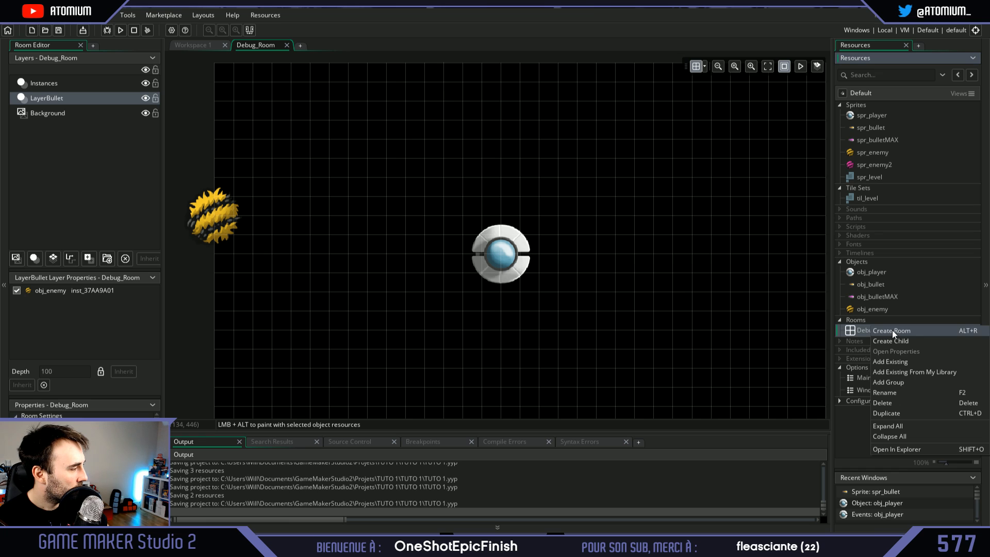
pyautogui.click(892, 330)
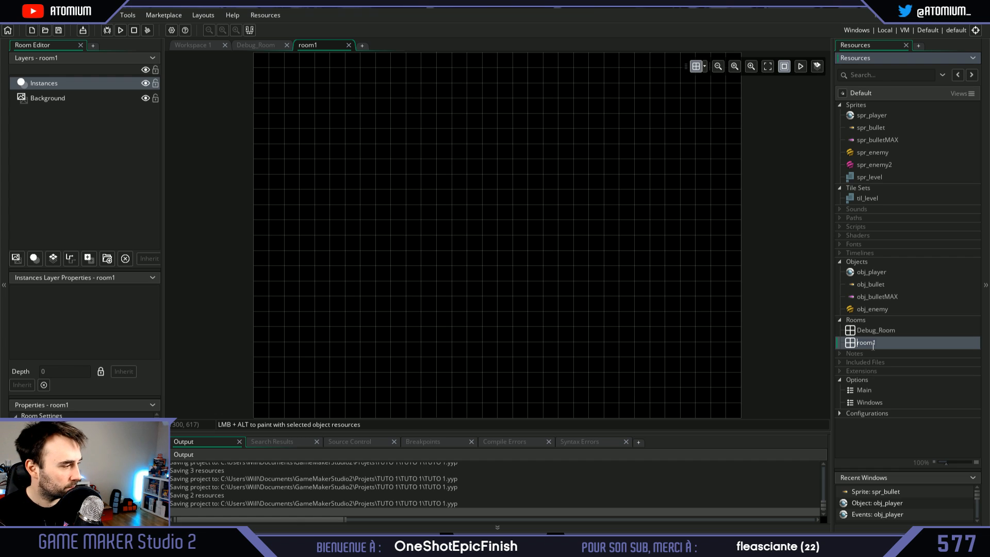
pyautogui.press('BackSpace')
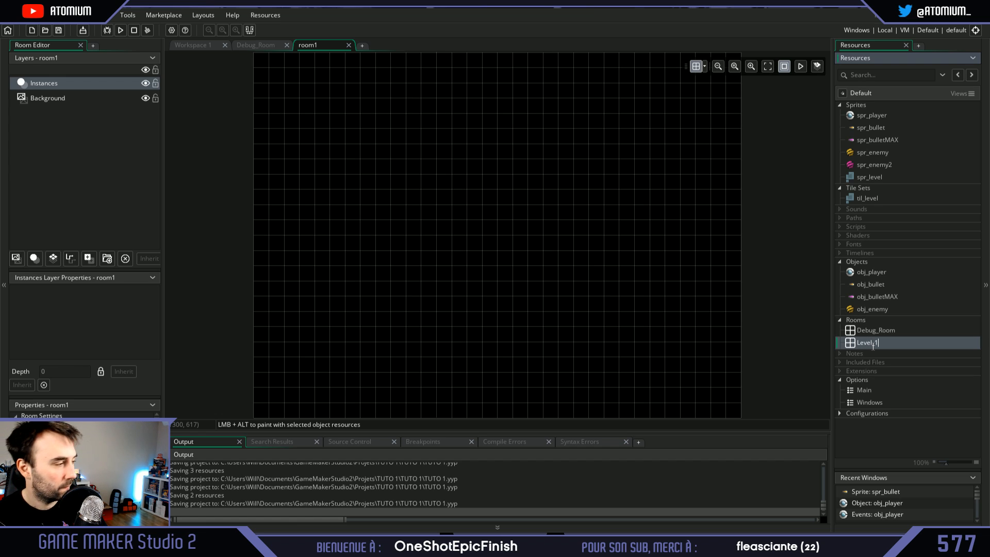
pyautogui.click(887, 336)
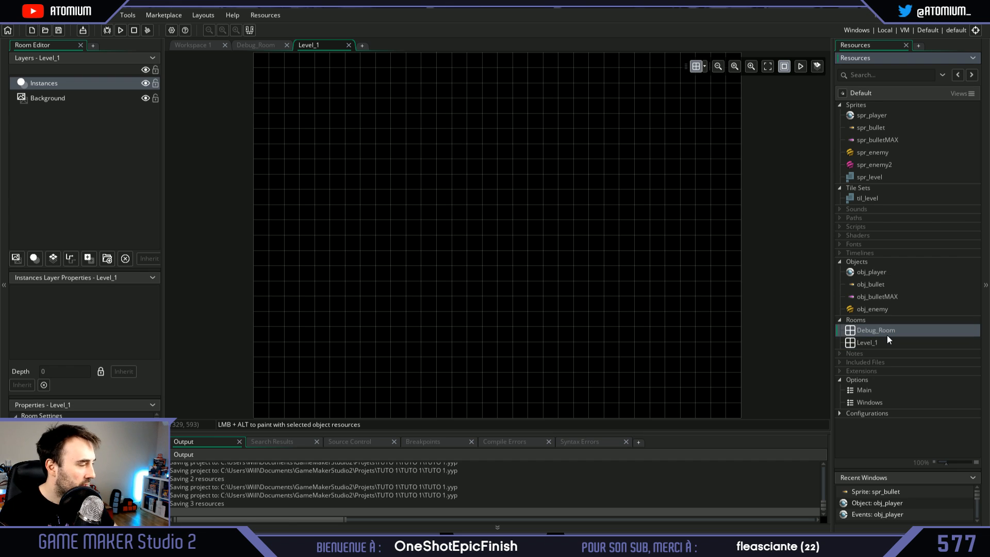
pyautogui.click(878, 345)
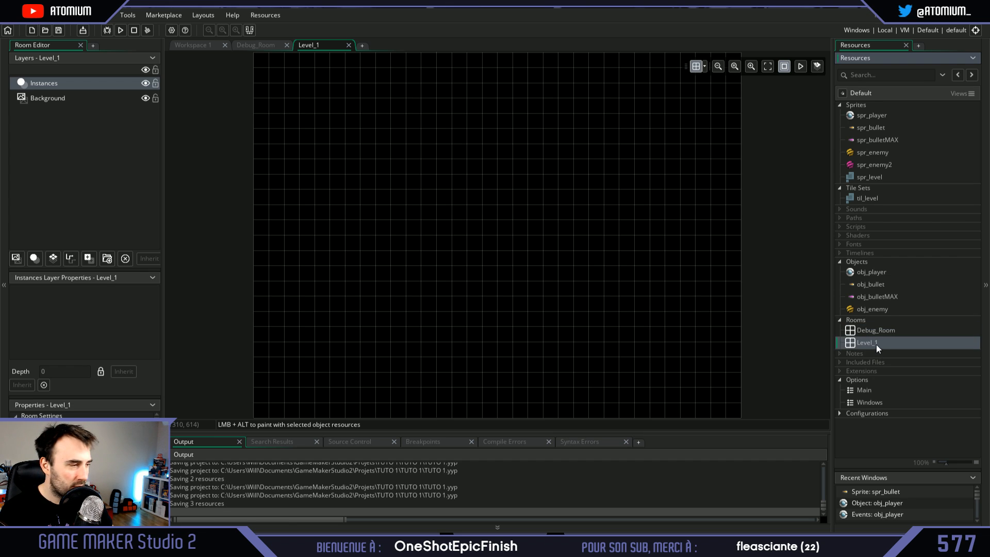
# - In Debug_Room, add a tile layer and place it between the LayerBullet and Background layers
pyautogui.click(898, 330)
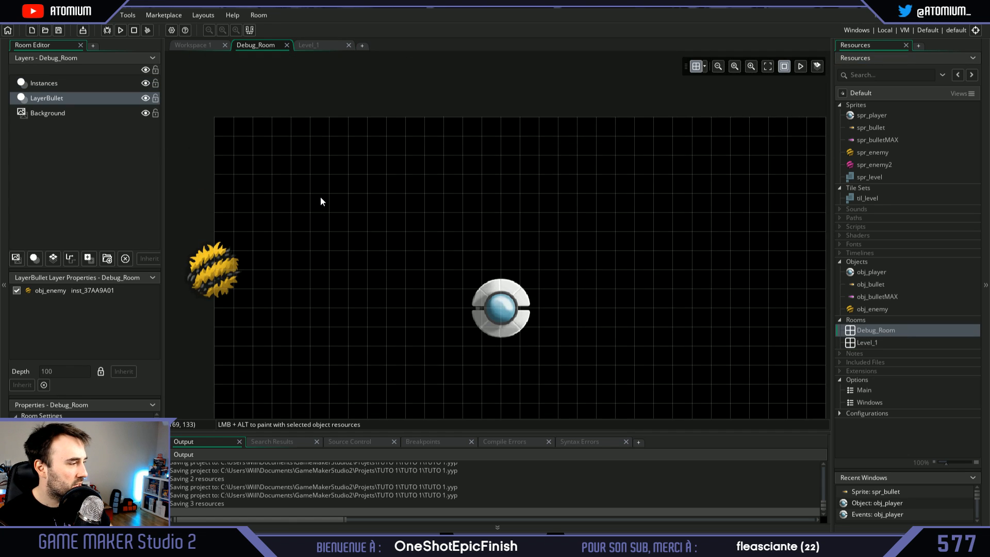
pyautogui.scroll(-3, 353, 214)
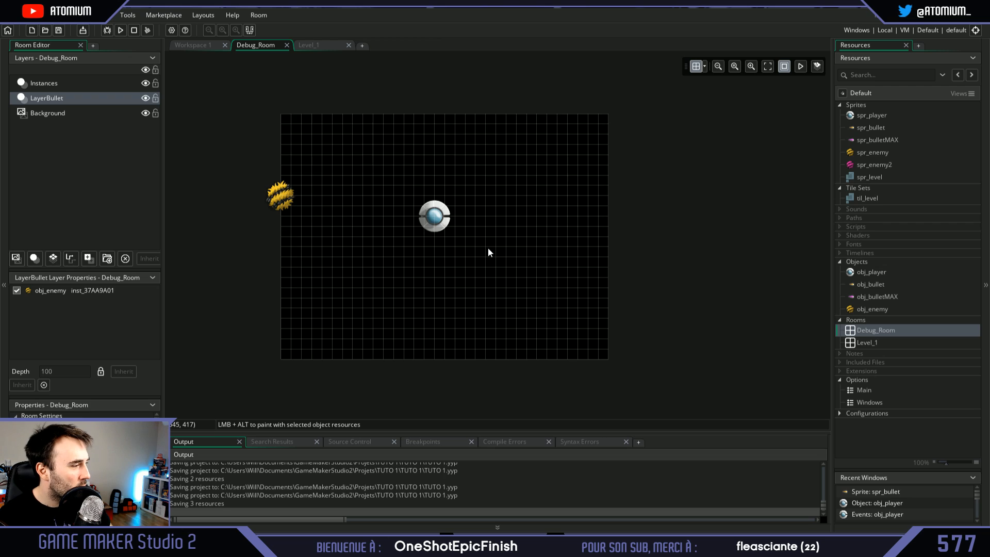
pyautogui.click(873, 198)
pyautogui.click(893, 331)
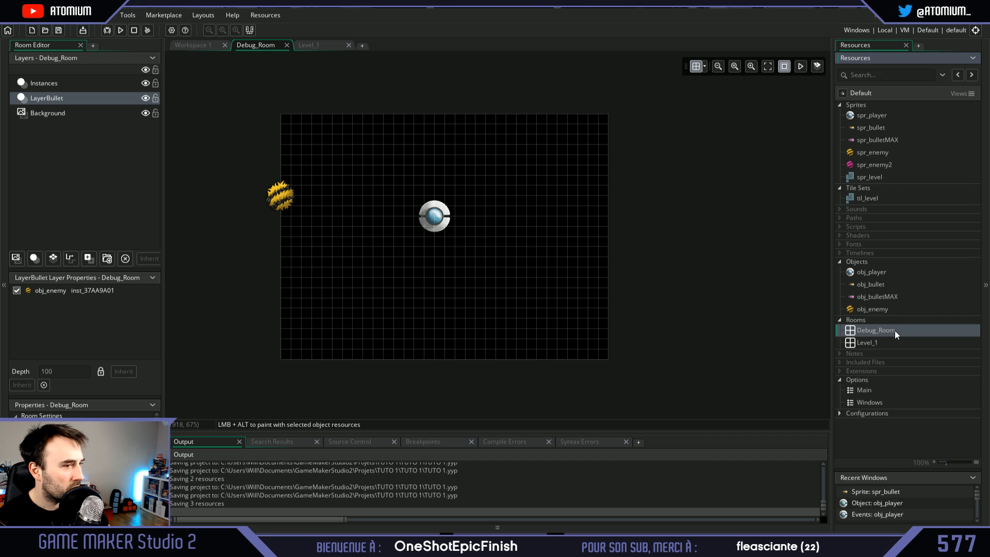
pyautogui.click(53, 257)
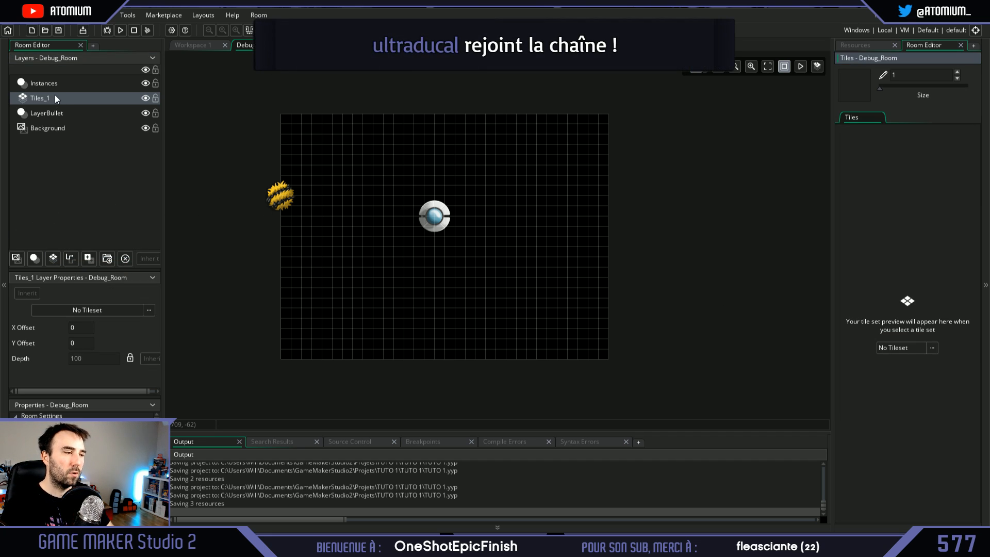
pyautogui.click(55, 97)
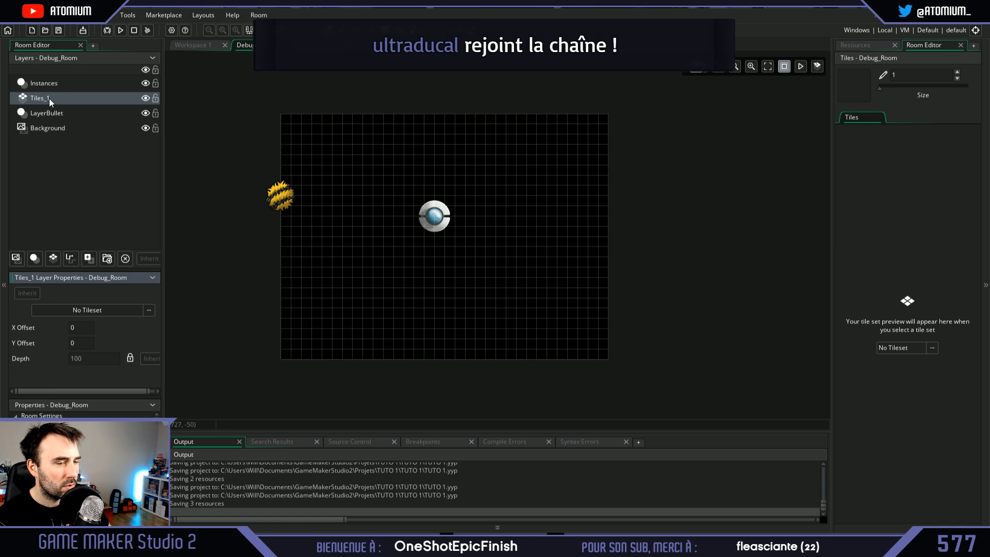
pyautogui.moveTo(48, 98); pyautogui.dragTo(53, 121)
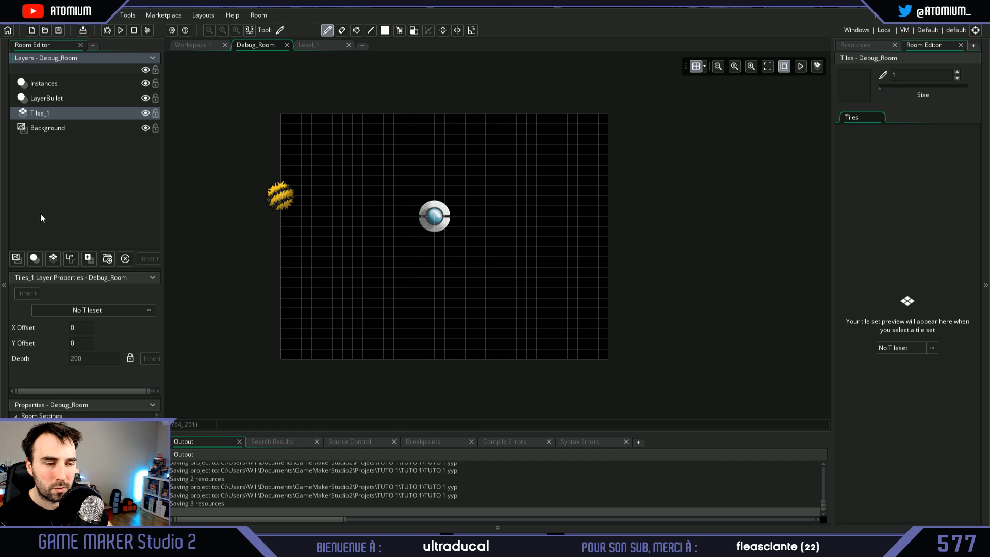
# - Rename the new tile layer in Debug_Room as LayerTiles
pyautogui.click(52, 115)
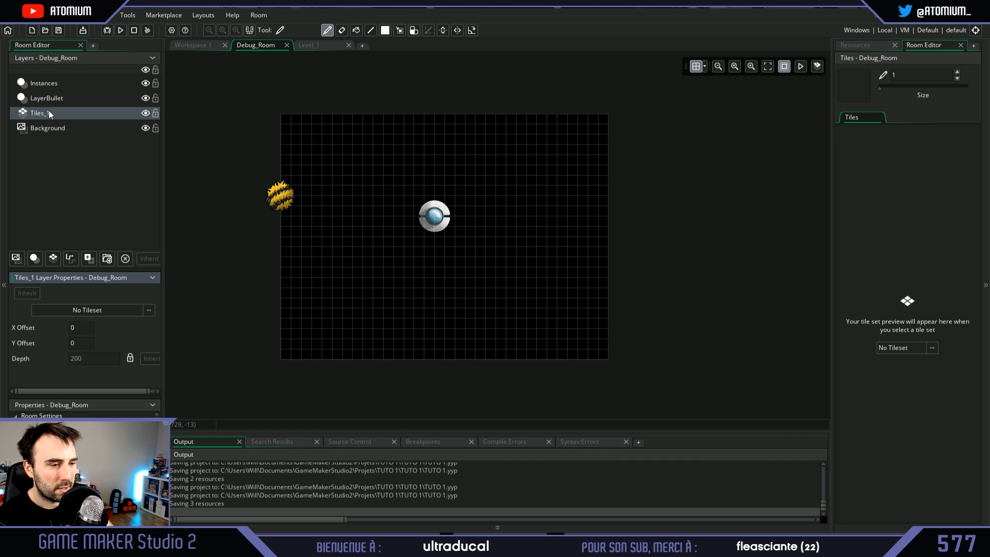
pyautogui.rightClick(49, 113)
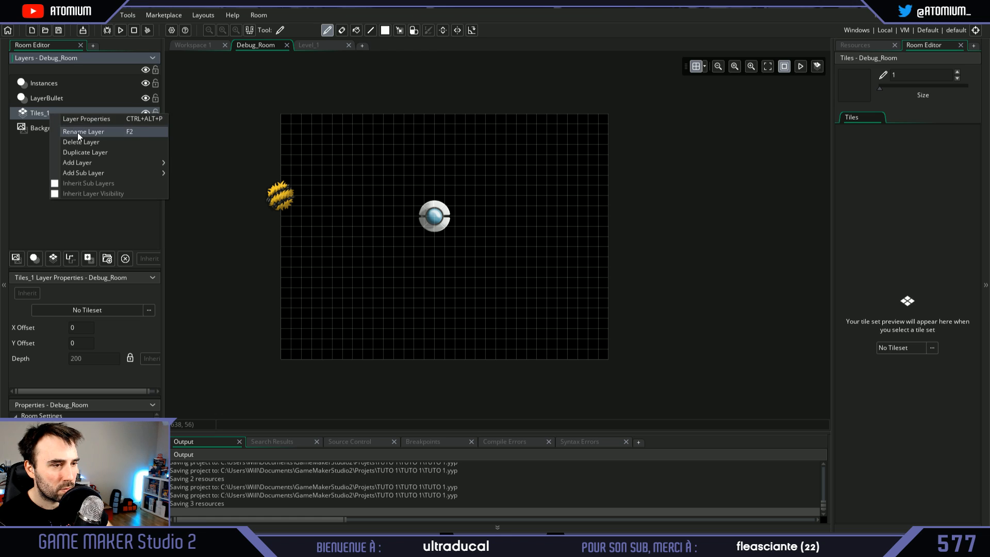
pyautogui.click(77, 132)
pyautogui.write('L')
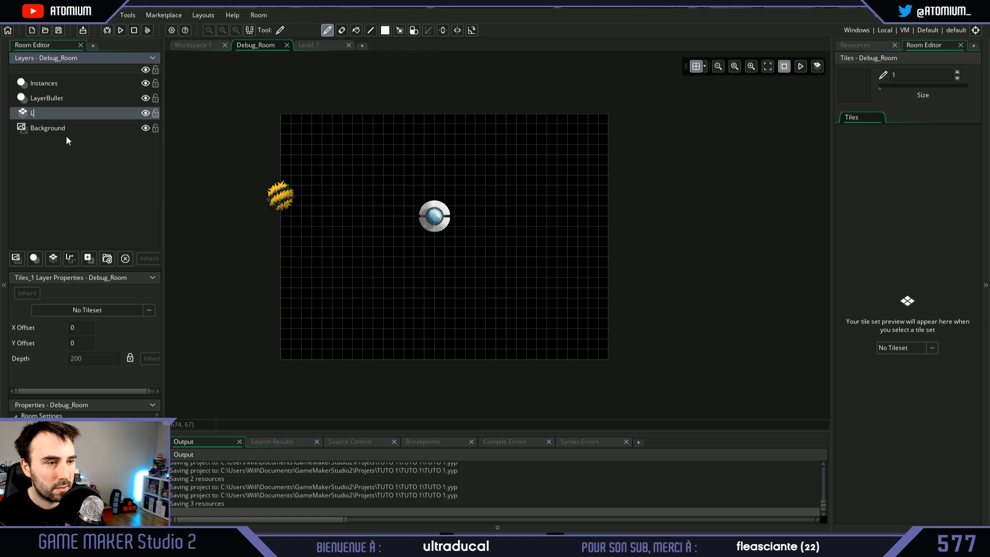
pyautogui.write('ayerTile')
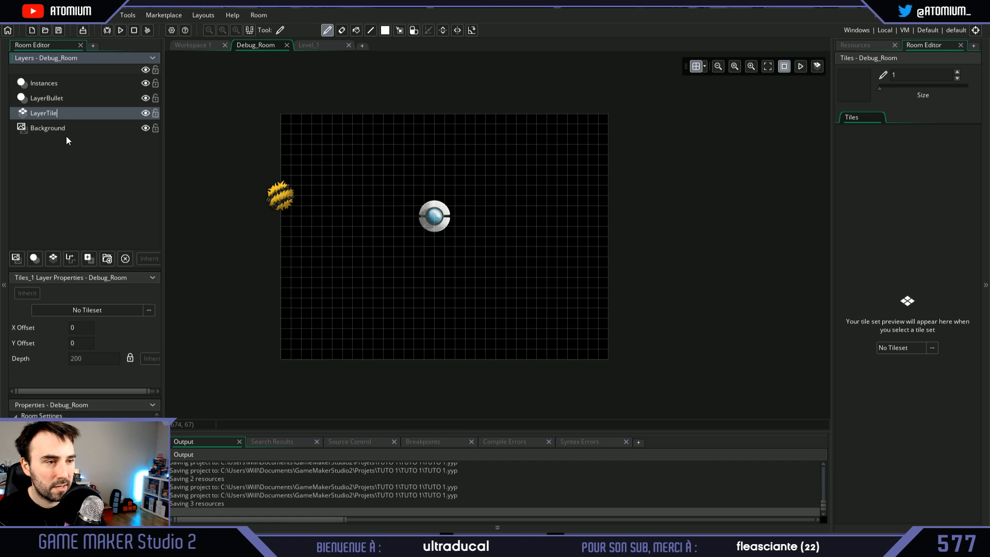
pyautogui.write('s')
pyautogui.click(66, 140)
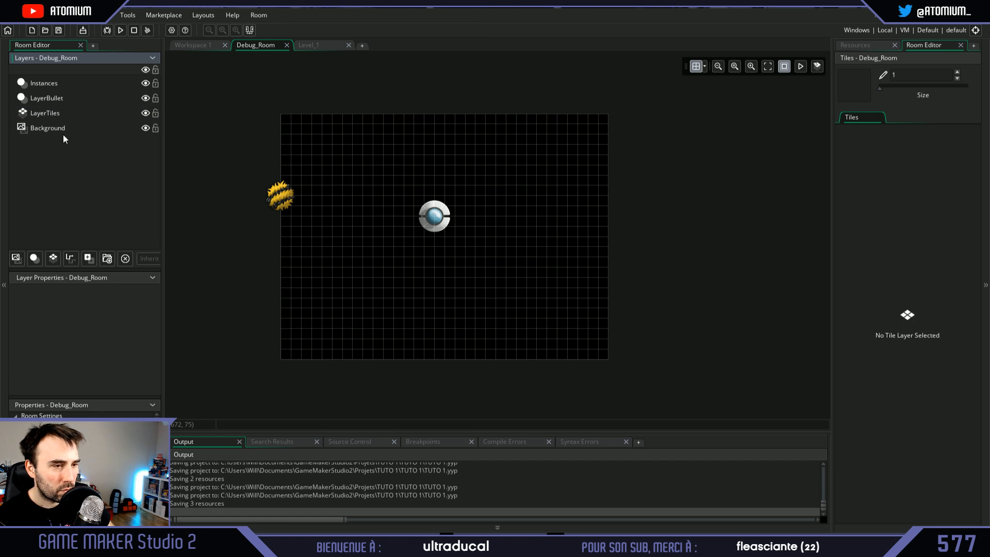
# - Assign the til_level tile set to LayerTiles and fill the room's 6 by 4 interior cells with the square riveted floor tile
pyautogui.click(51, 113)
pyautogui.click(142, 311)
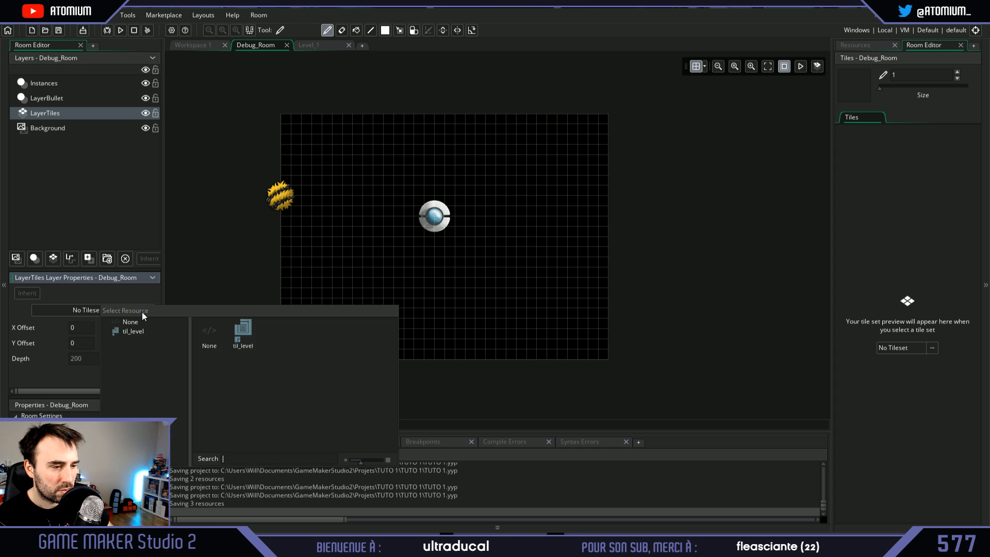
pyautogui.click(237, 336)
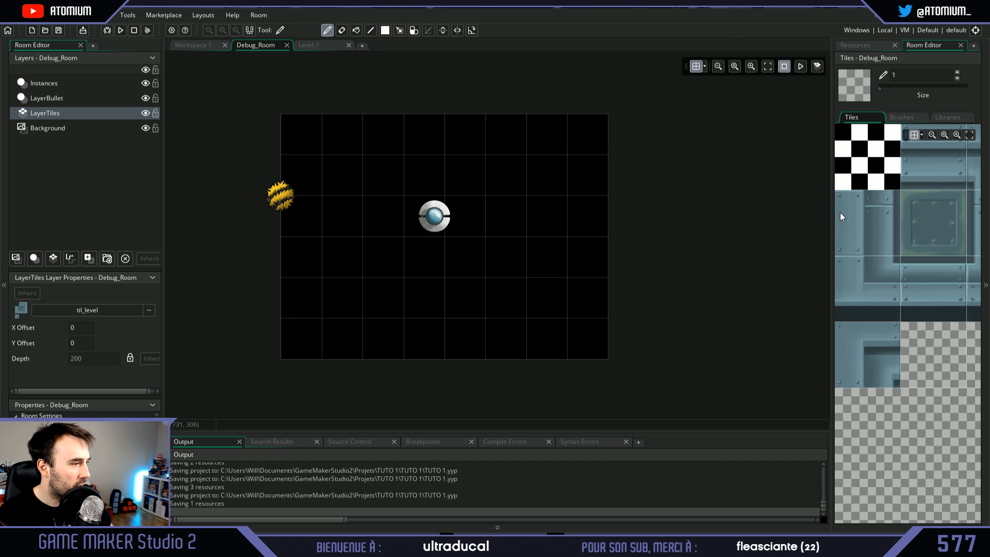
pyautogui.moveTo(931, 221)
pyautogui.mouseDown()
pyautogui.moveTo(849, 231)
pyautogui.moveTo(438, 181)
pyautogui.moveTo(944, 234)
pyautogui.mouseUp()
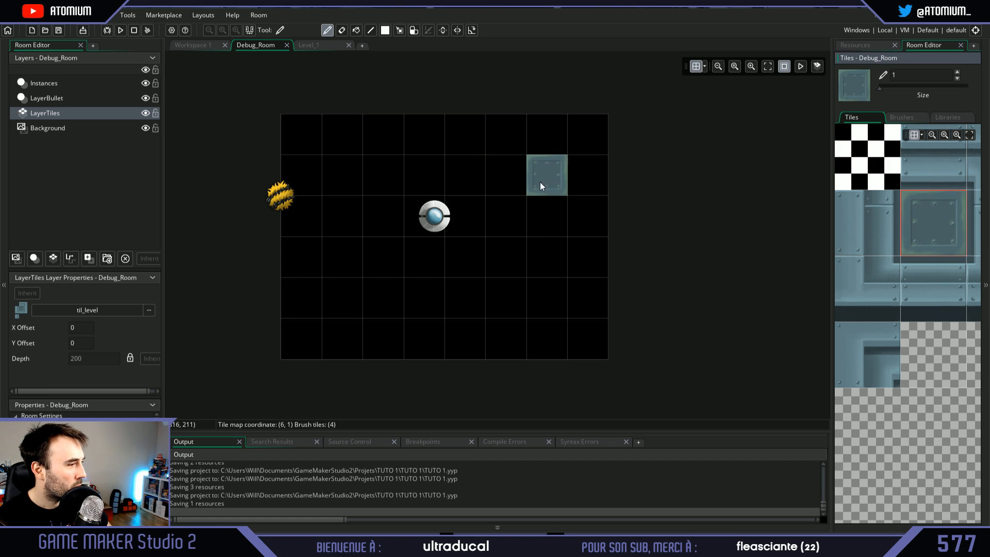
pyautogui.moveTo(365, 168)
pyautogui.mouseDown()
pyautogui.moveTo(515, 177)
pyautogui.moveTo(501, 177)
pyautogui.moveTo(545, 195)
pyautogui.moveTo(363, 205)
pyautogui.moveTo(442, 252)
pyautogui.moveTo(533, 283)
pyautogui.moveTo(383, 287)
pyautogui.moveTo(286, 304)
pyautogui.moveTo(332, 298)
pyautogui.mouseUp()
# - Place the matching wall corner tile in each of the room's four corners and erase the stray floor tile in the left column
pyautogui.click(875, 270)
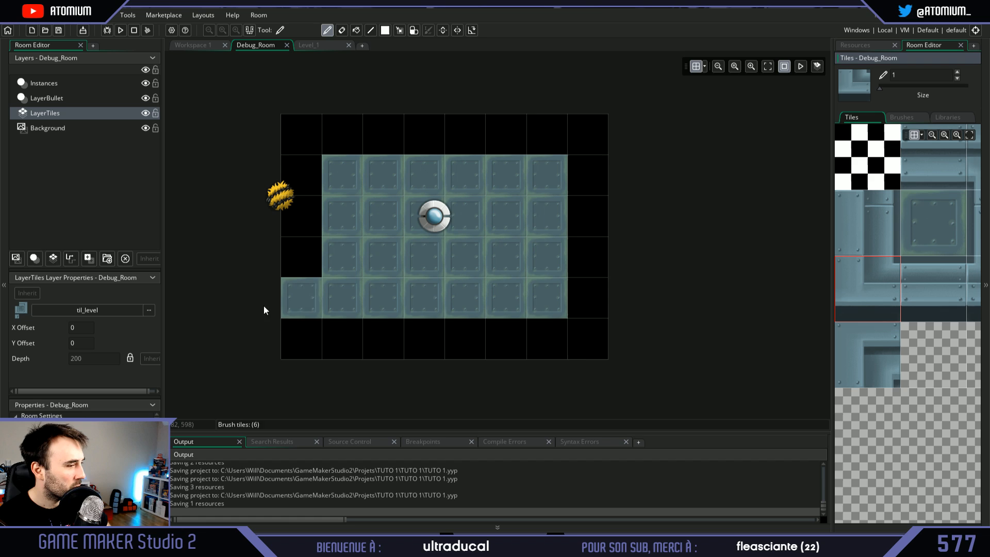
pyautogui.click(306, 330)
pyautogui.rightClick(302, 297)
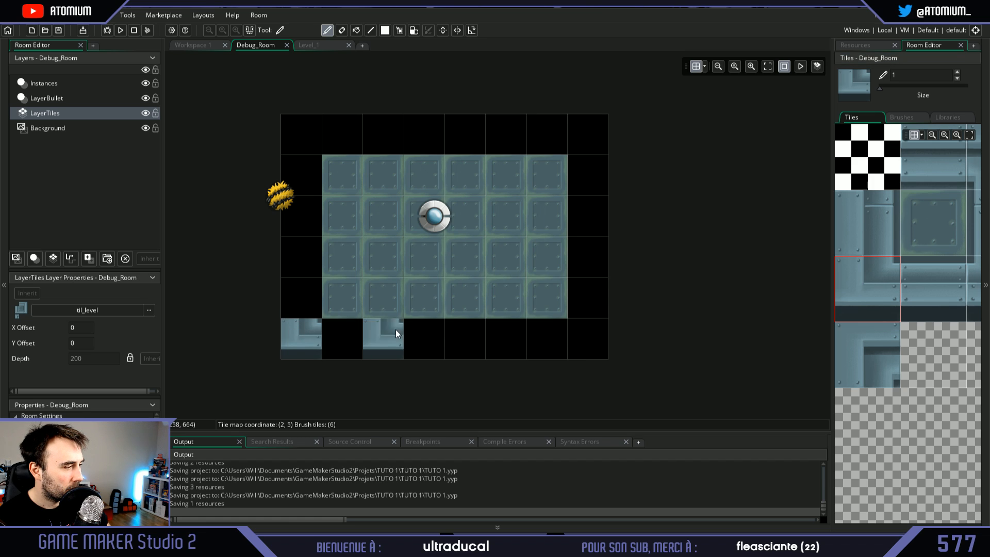
pyautogui.click(967, 286)
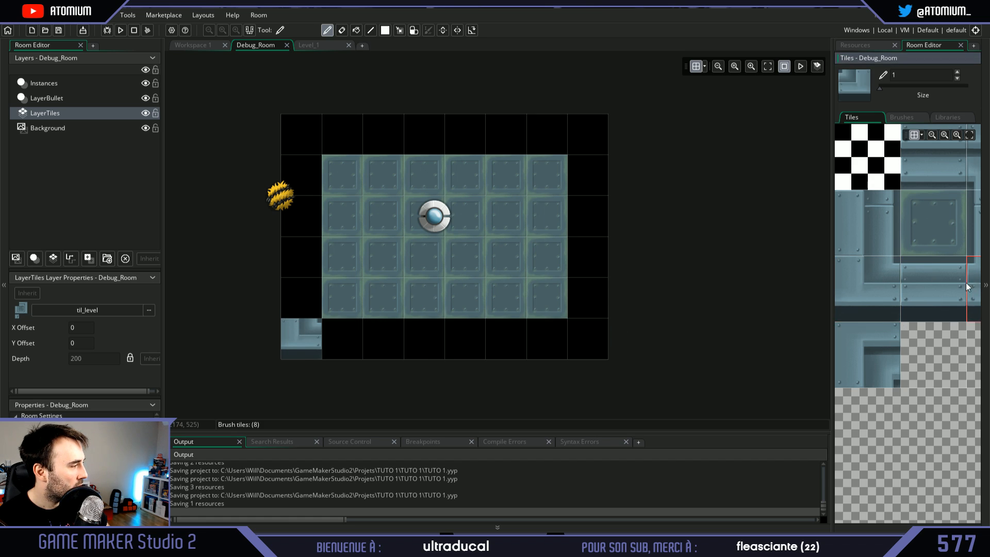
pyautogui.click(582, 335)
pyautogui.click(972, 170)
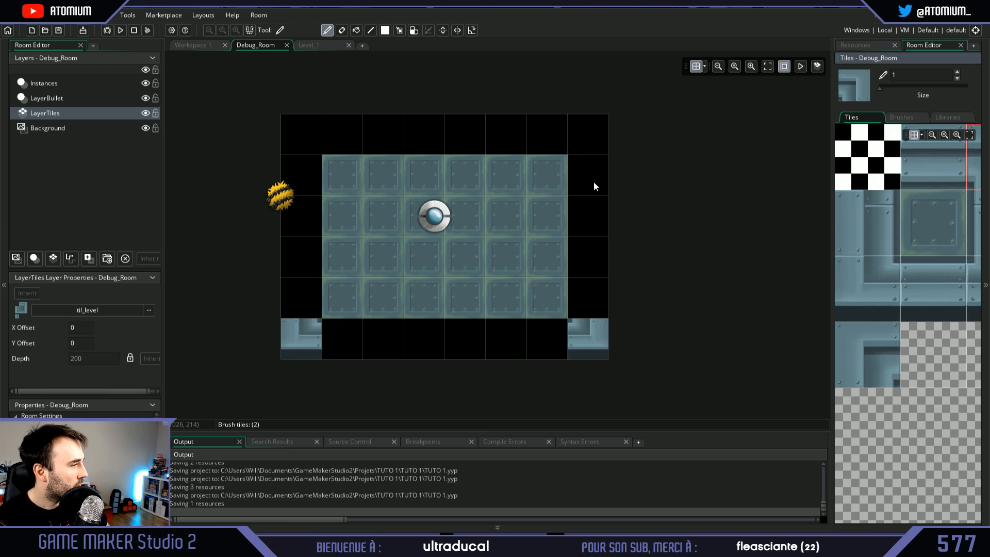
pyautogui.click(598, 146)
pyautogui.click(868, 355)
pyautogui.click(295, 126)
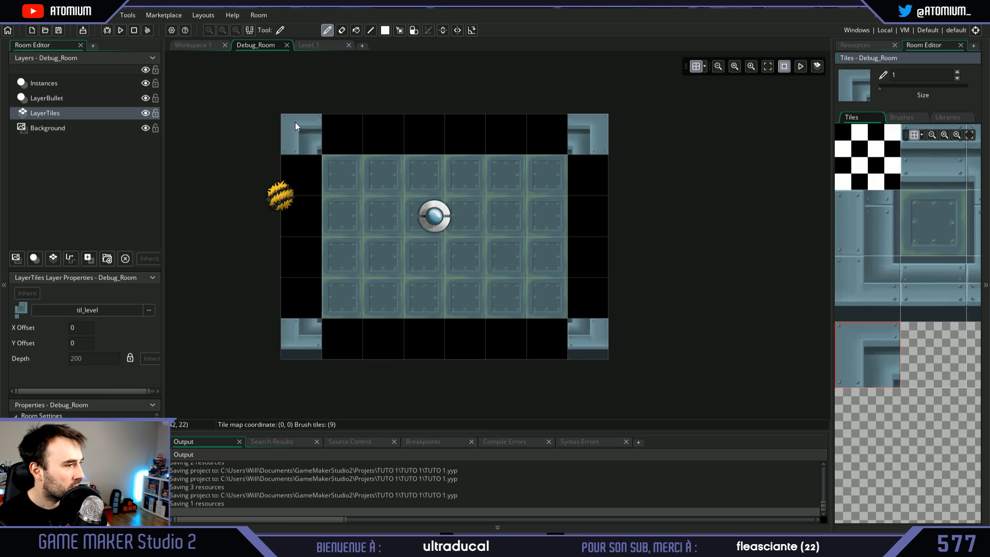
# - Paint the straight wall tiles along the room's left, top, right and bottom edges to close the border, undoing any stray tile
pyautogui.click(907, 222)
pyautogui.click(878, 223)
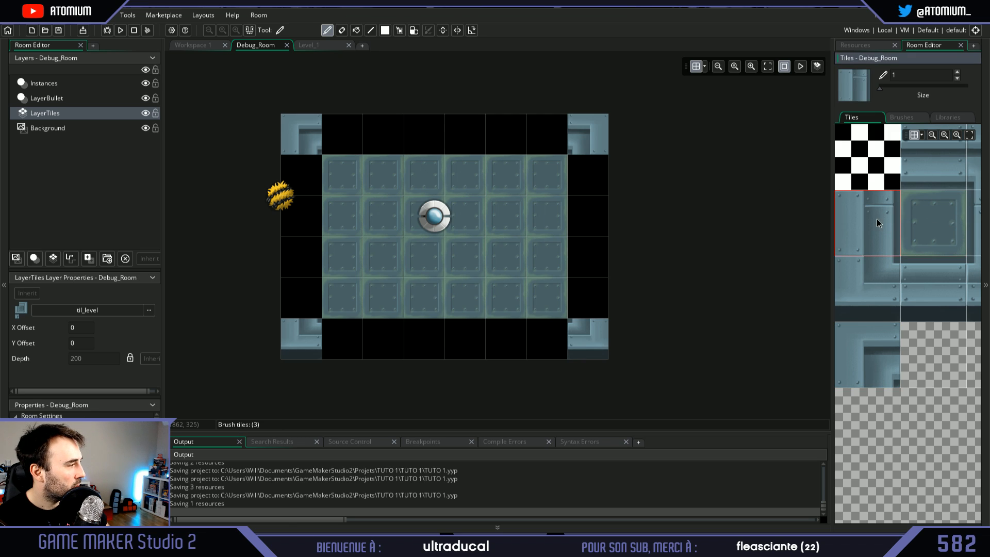
pyautogui.moveTo(301, 175); pyautogui.dragTo(304, 306)
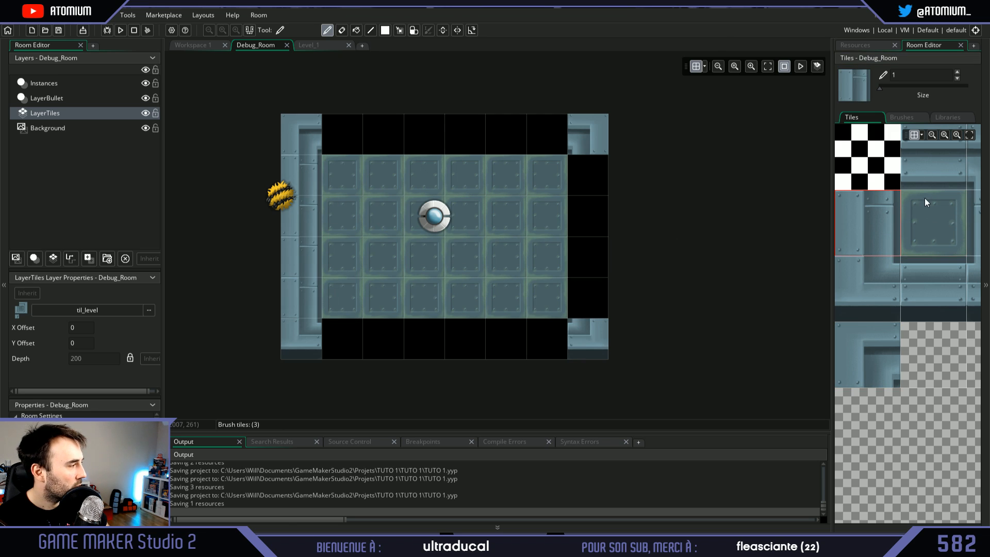
pyautogui.click(931, 167)
pyautogui.moveTo(384, 136)
pyautogui.mouseDown()
pyautogui.moveTo(398, 154)
pyautogui.moveTo(532, 141)
pyautogui.mouseUp()
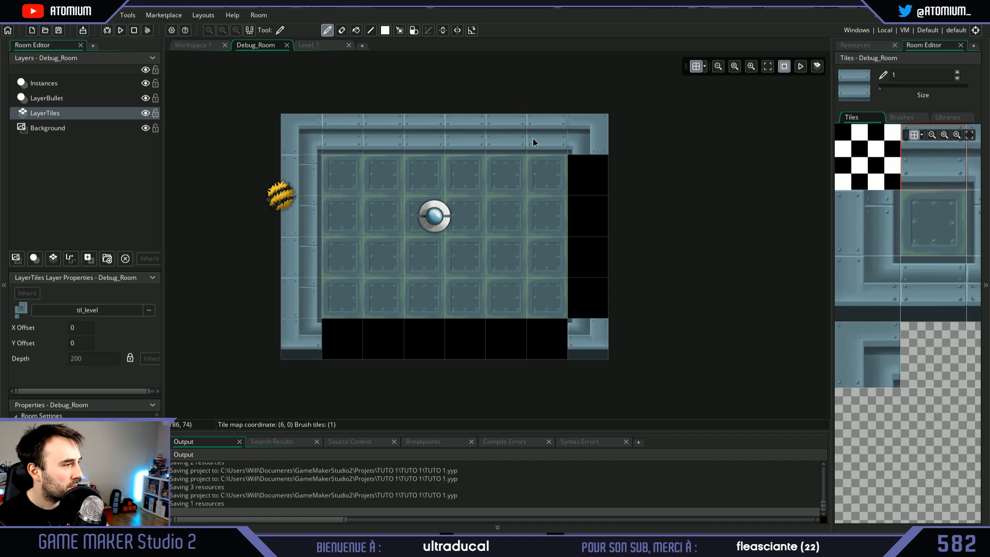
pyautogui.click(973, 217)
pyautogui.moveTo(606, 185); pyautogui.dragTo(593, 253)
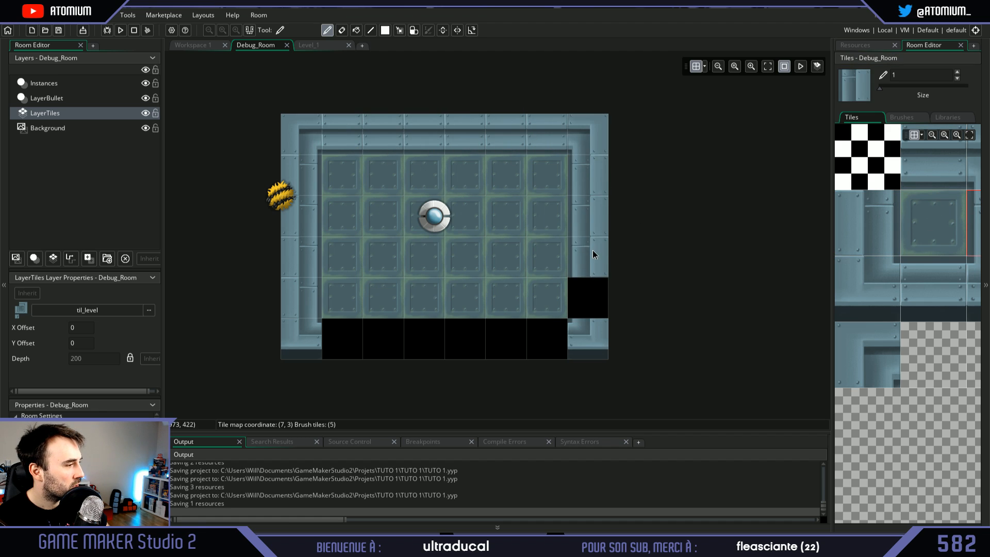
pyautogui.click(934, 289)
pyautogui.moveTo(338, 337)
pyautogui.mouseDown()
pyautogui.moveTo(518, 339)
pyautogui.moveTo(533, 330)
pyautogui.mouseUp()
pyautogui.click(447, 316)
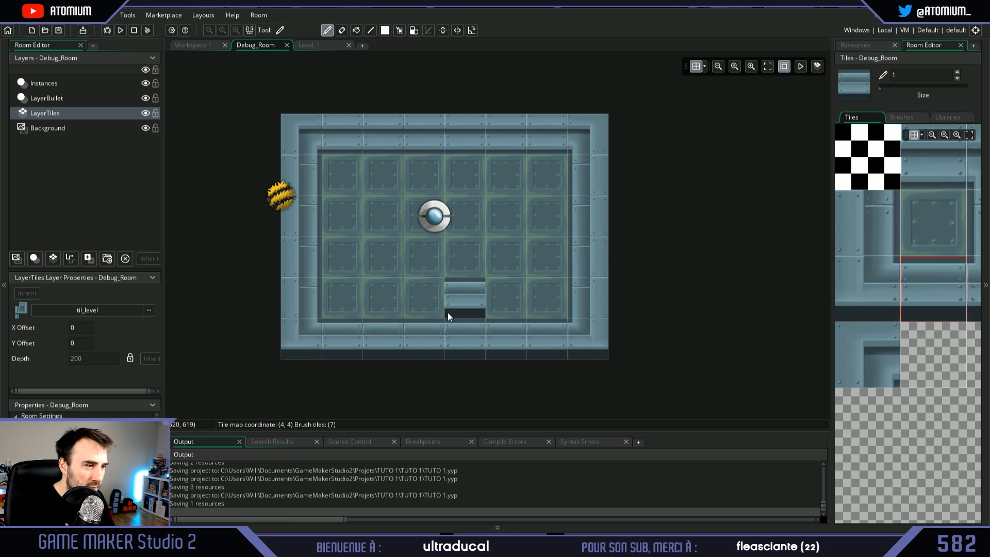
pyautogui.hotkey('ctrl', 'z')
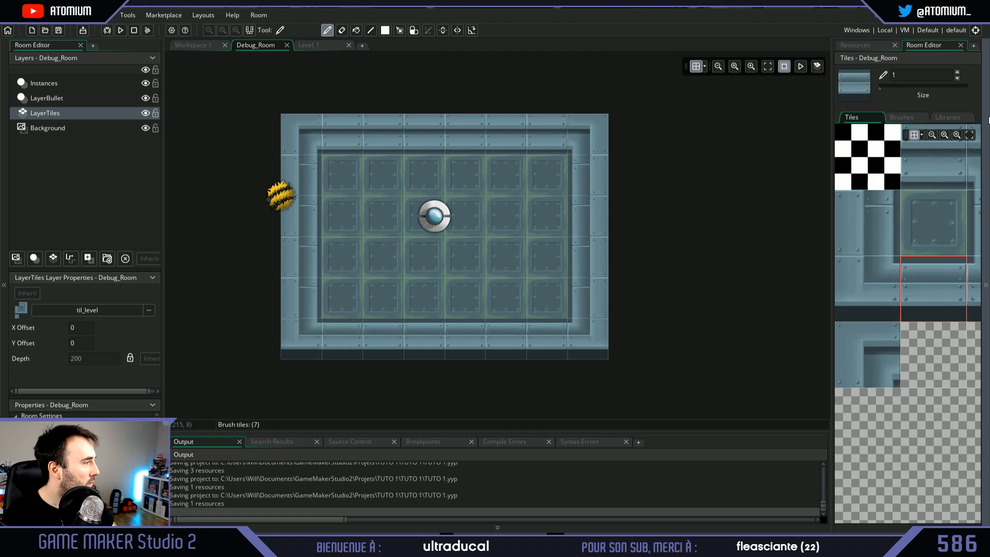
# - Undo any stray tiles painted across the room and open the spr_enemy sprite from the project resources
pyautogui.click(855, 46)
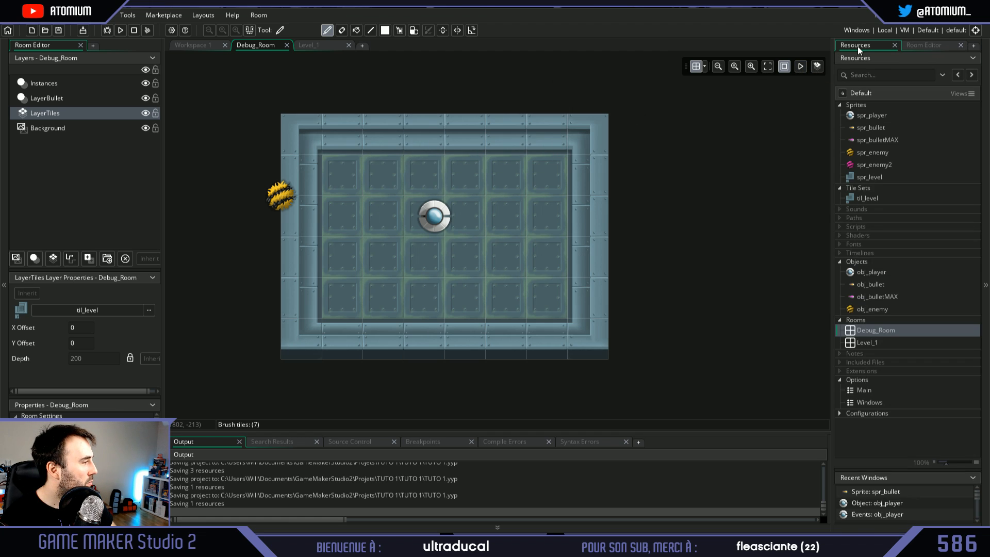
pyautogui.click(875, 152)
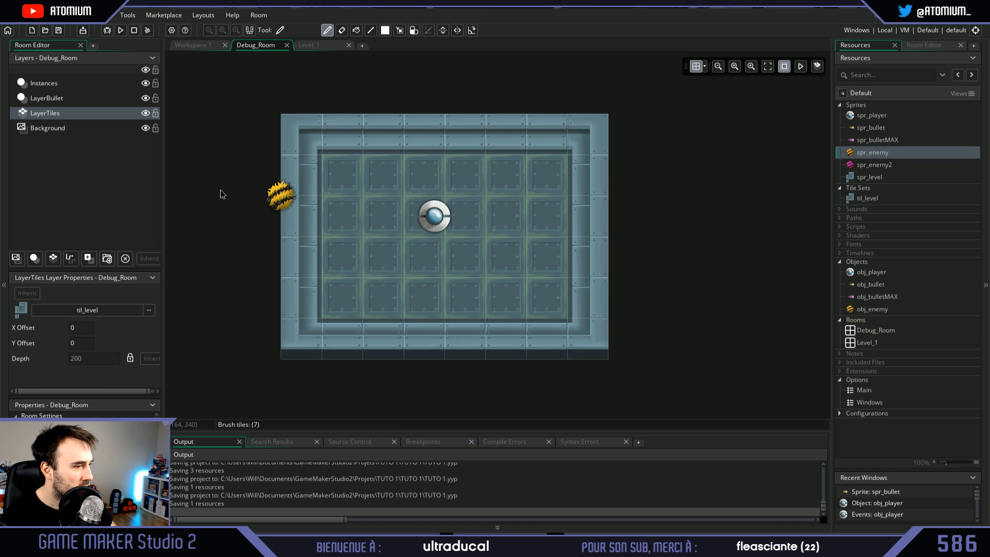
pyautogui.moveTo(204, 182); pyautogui.dragTo(904, 188)
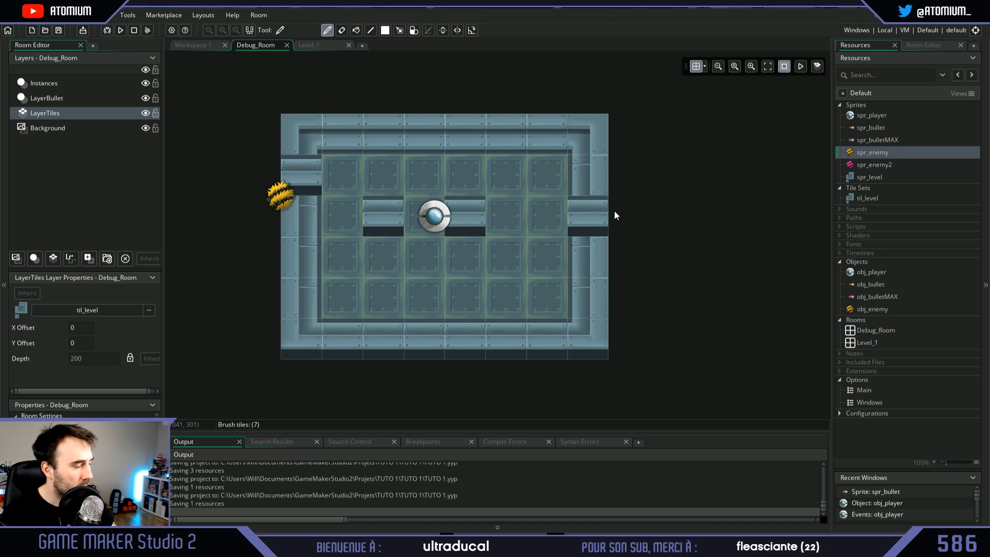
pyautogui.hotkey('ctrl', 'z')
pyautogui.doubleClick(880, 153)
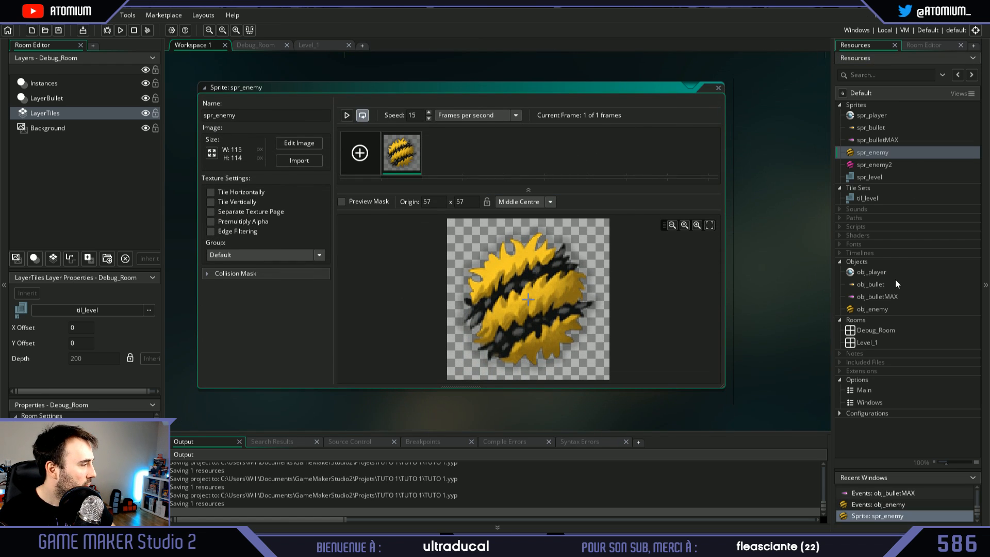
# - Open Debug_Room and move the obj_enemy instance on LayerBullet onto the floor beside the player
pyautogui.doubleClick(876, 330)
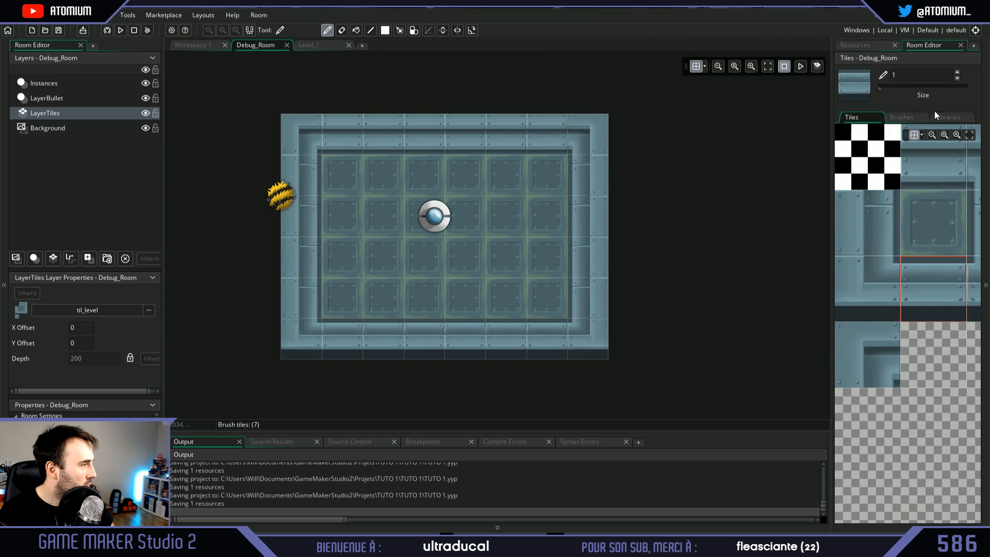
pyautogui.click(951, 118)
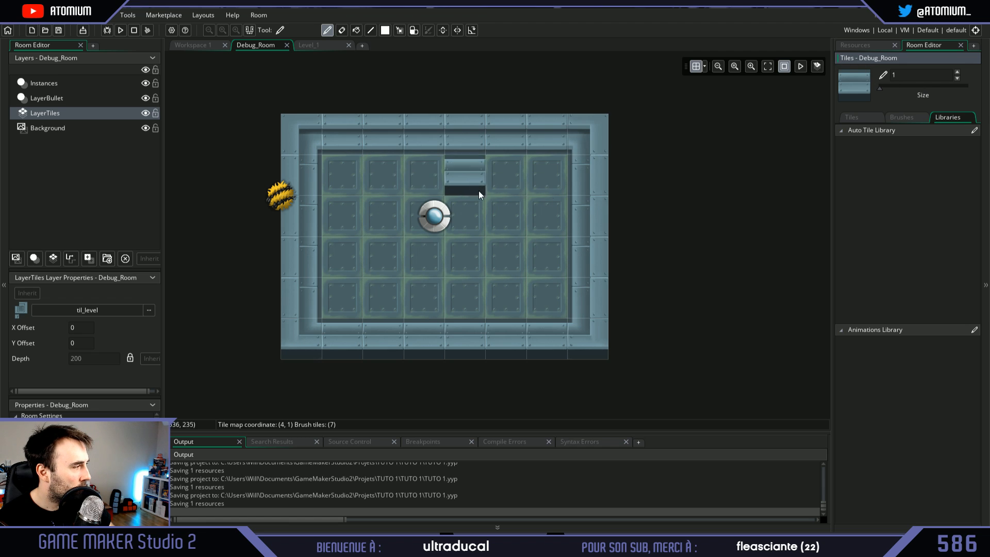
pyautogui.click(871, 115)
pyautogui.click(88, 95)
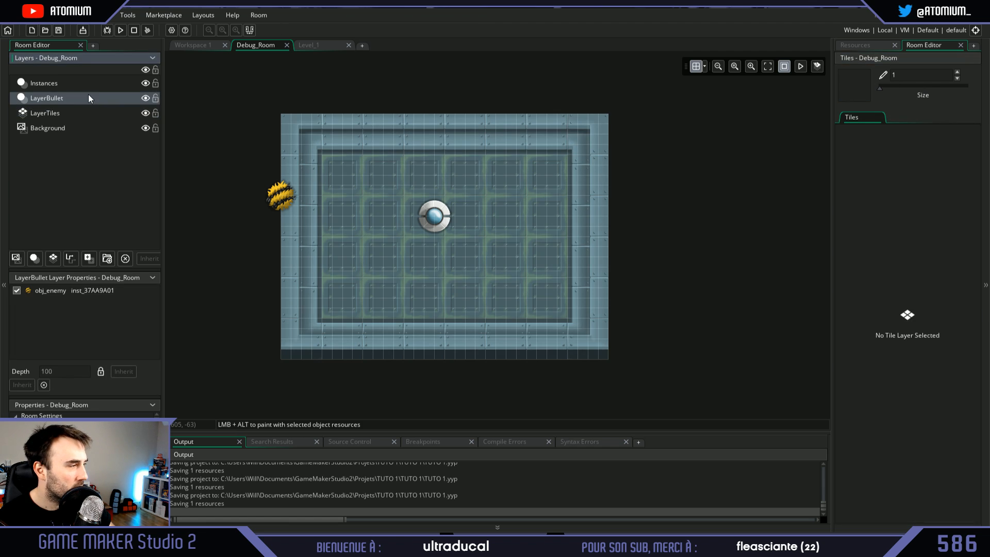
pyautogui.click(89, 81)
pyautogui.click(88, 98)
pyautogui.moveTo(280, 194); pyautogui.dragTo(372, 204)
# - Delete the obj_enemy instance from LayerBullet
pyautogui.click(62, 83)
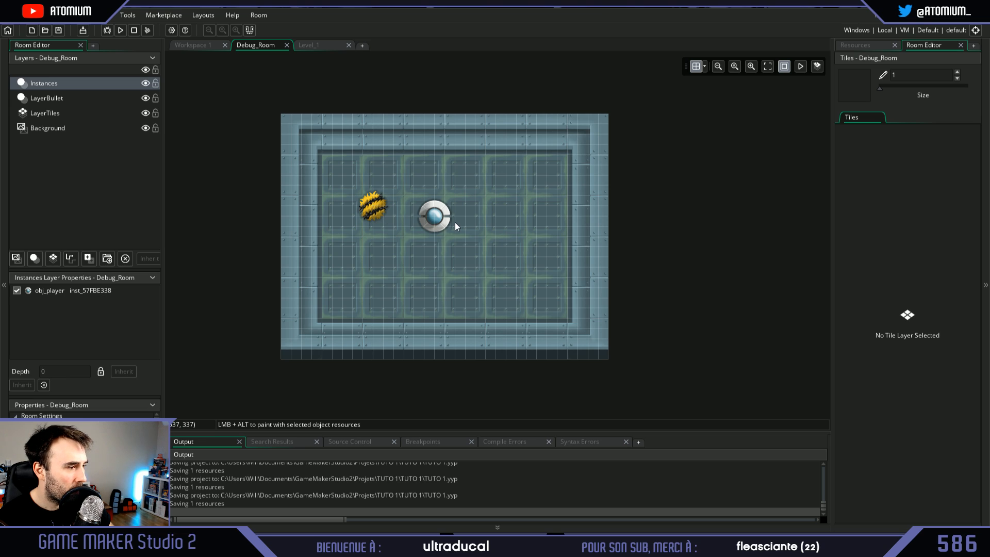
pyautogui.click(73, 97)
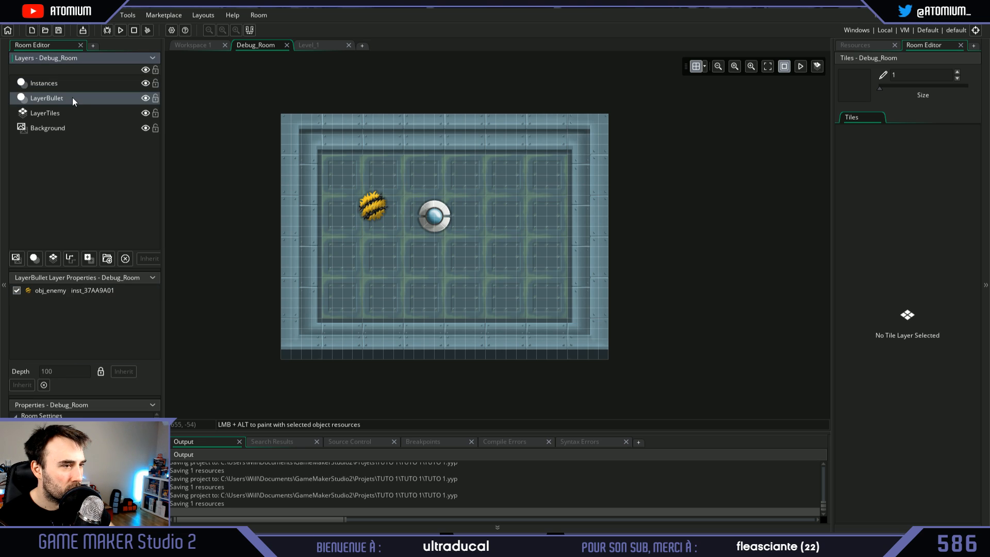
pyautogui.click(372, 206)
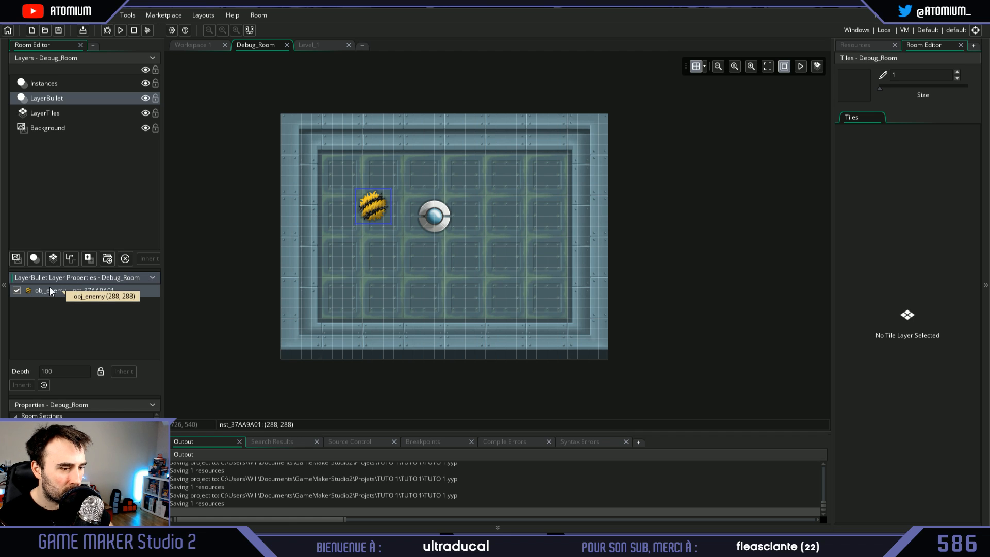
pyautogui.press('Delete')
# - Try to place the spr_enemy sprite on the room's Instances layer
pyautogui.click(72, 84)
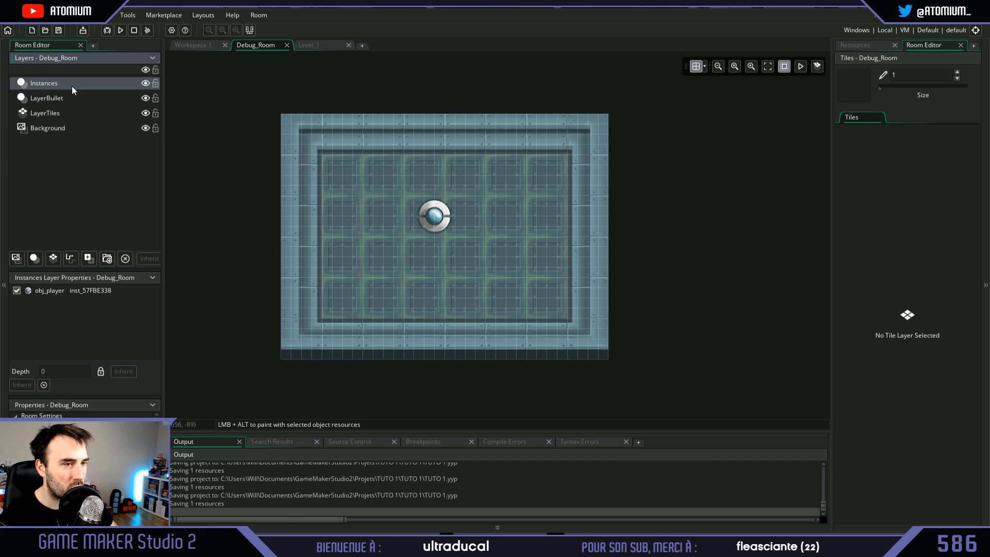
pyautogui.click(876, 45)
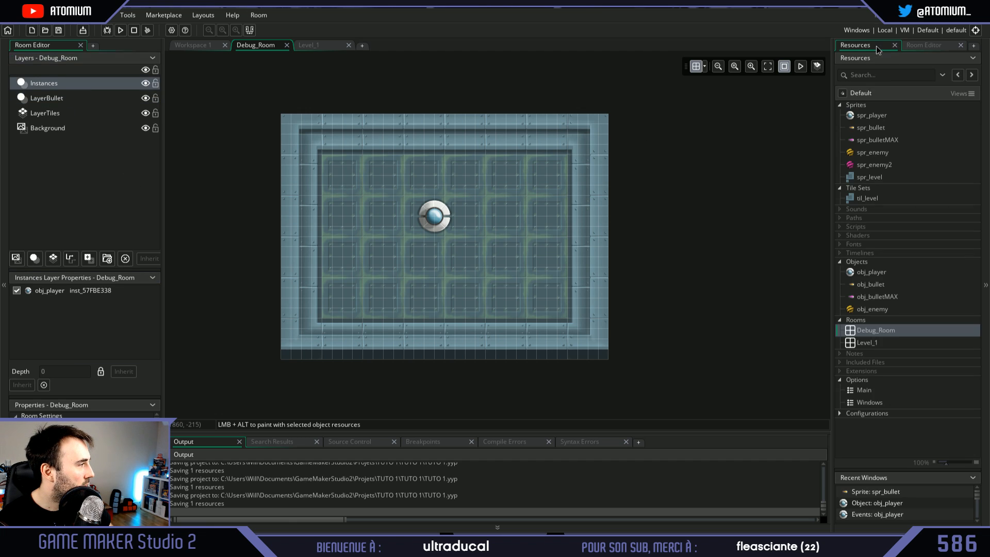
pyautogui.moveTo(870, 152); pyautogui.dragTo(360, 186)
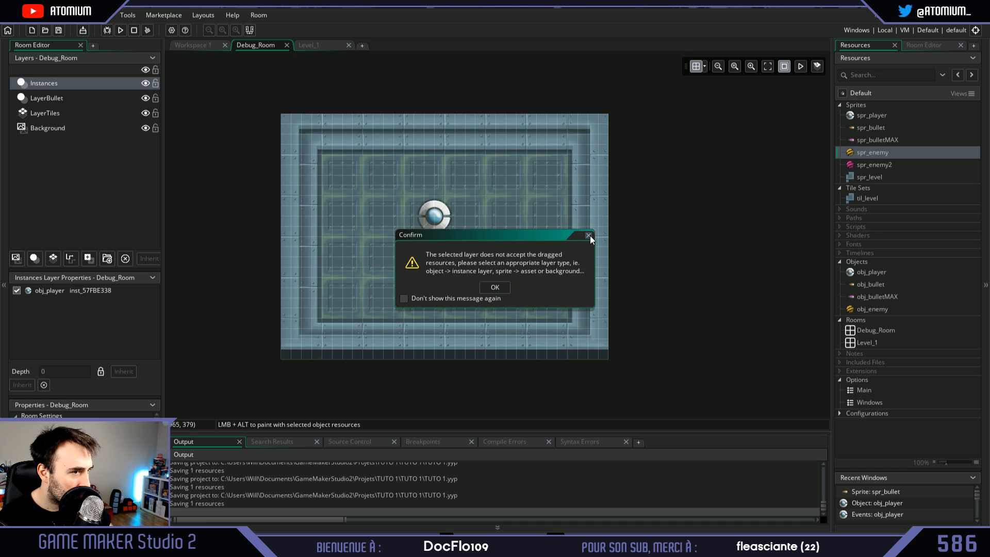
pyautogui.click(493, 286)
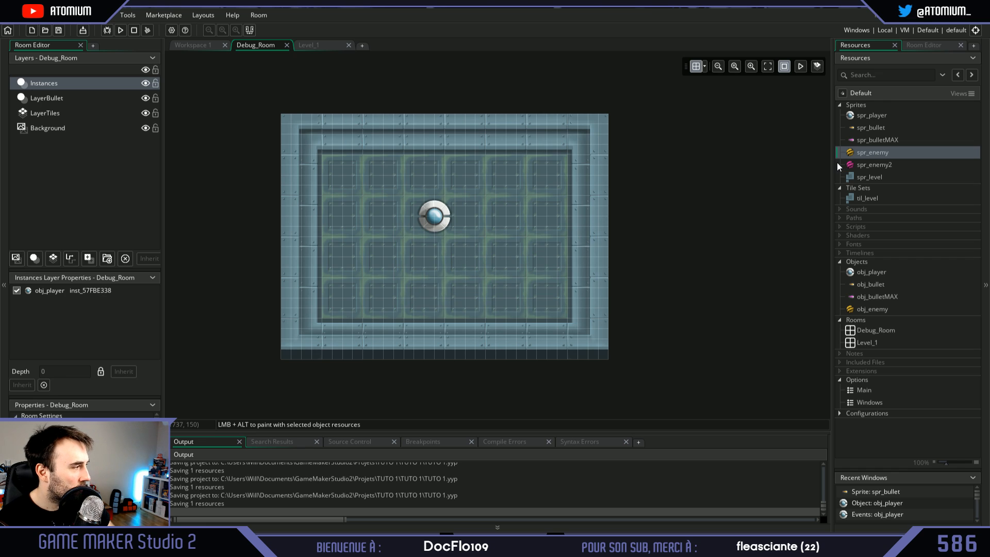
# - Open the spr_enemy sprite, examine its collision mask settings, and close the sprite editor
pyautogui.click(877, 157)
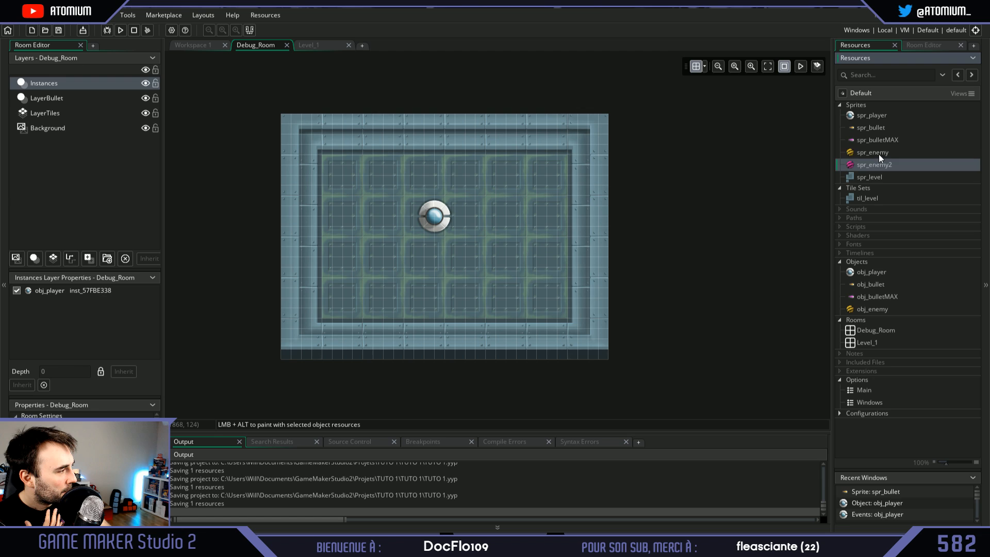
pyautogui.rightClick(879, 154)
pyautogui.doubleClick(898, 150)
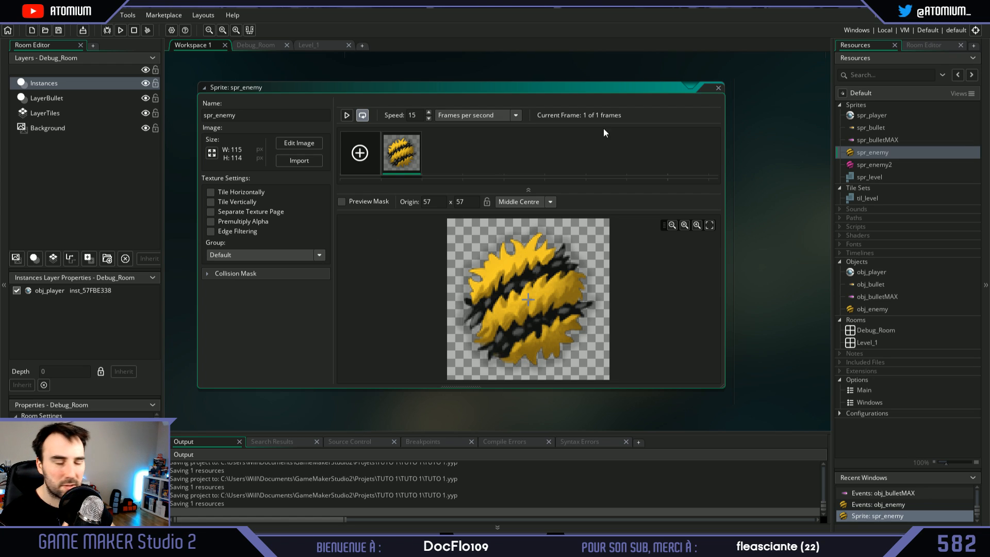
pyautogui.scroll(-1, 294, 189)
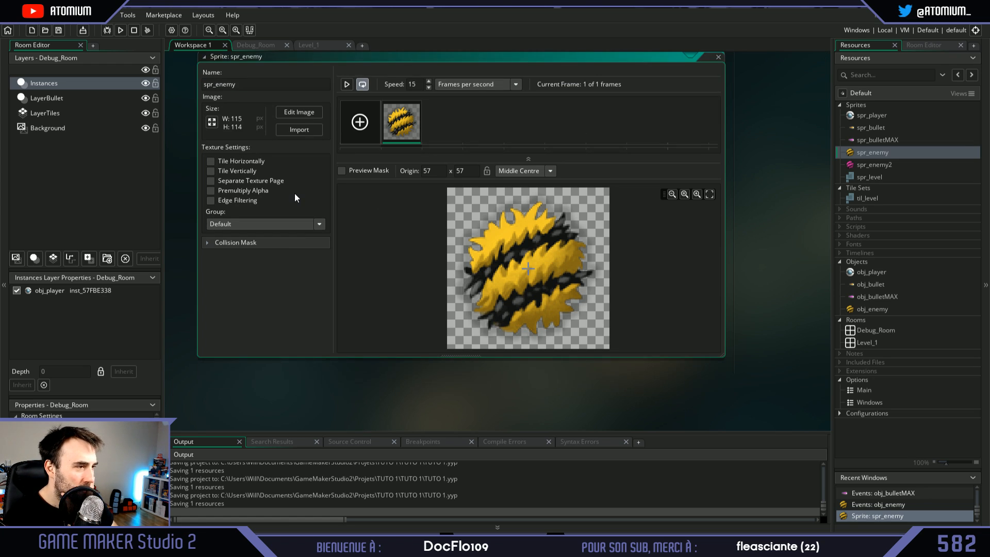
pyautogui.click(206, 243)
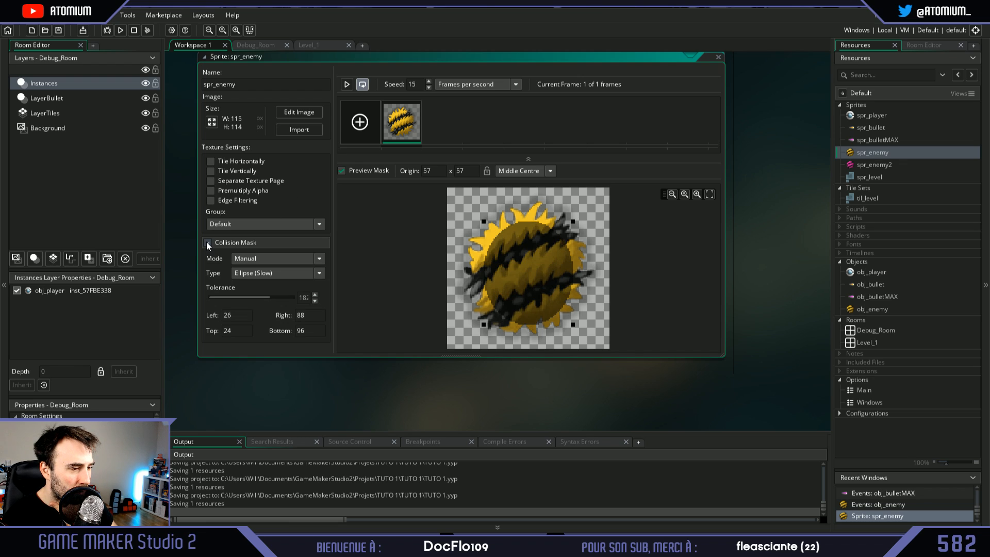
pyautogui.click(206, 242)
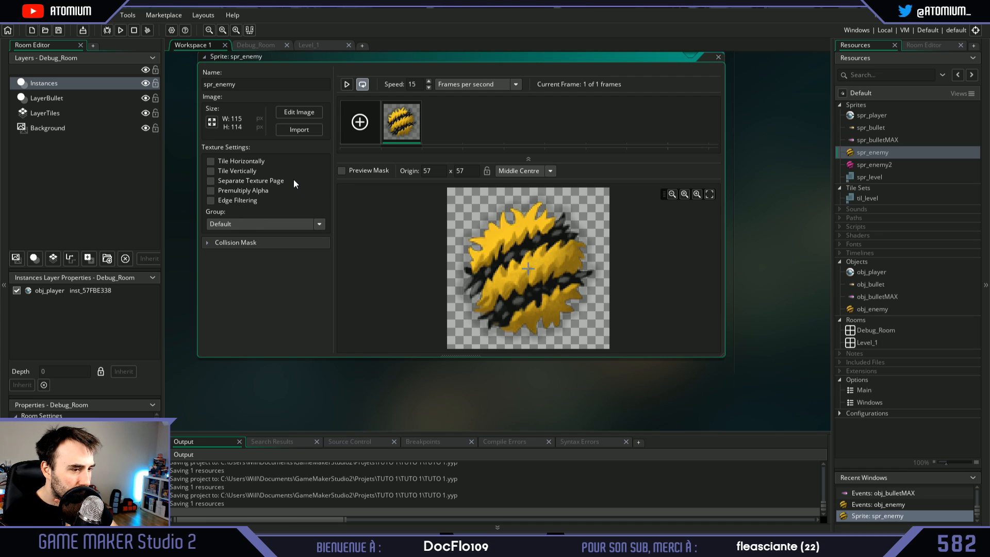
pyautogui.scroll(1, 294, 181)
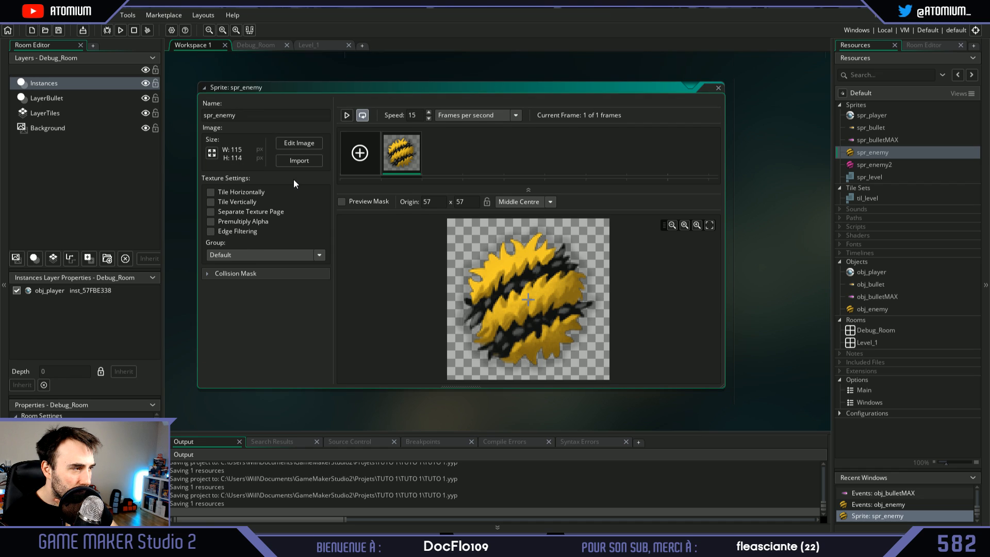
pyautogui.click(718, 89)
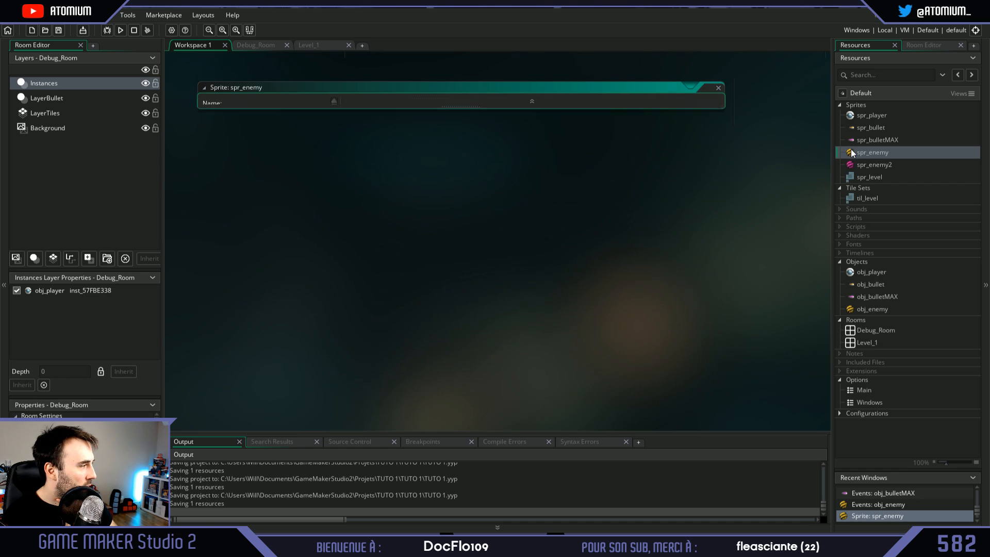
# - Return to Debug_Room and retry adding the spr_enemy sprite, switching between the Instances, LayerBullet and LayerTiles layers
pyautogui.click(882, 154)
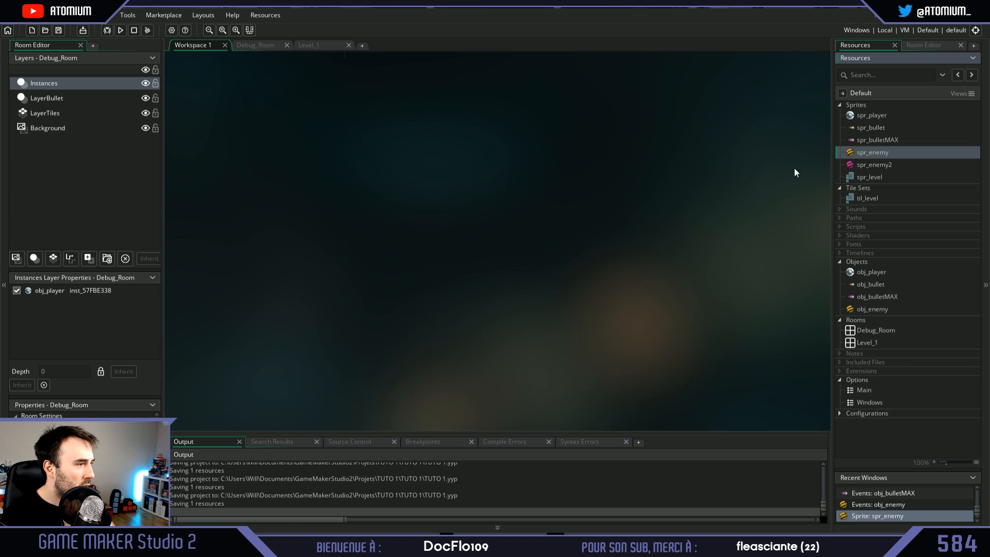
pyautogui.scroll(10, 794, 168)
pyautogui.scroll(5, 743, 174)
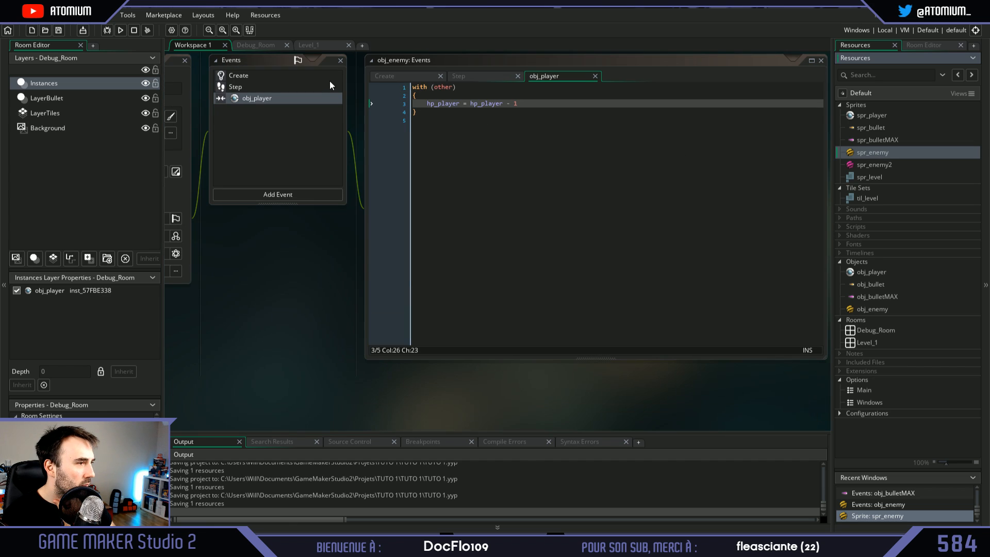
pyautogui.click(264, 44)
pyautogui.click(874, 45)
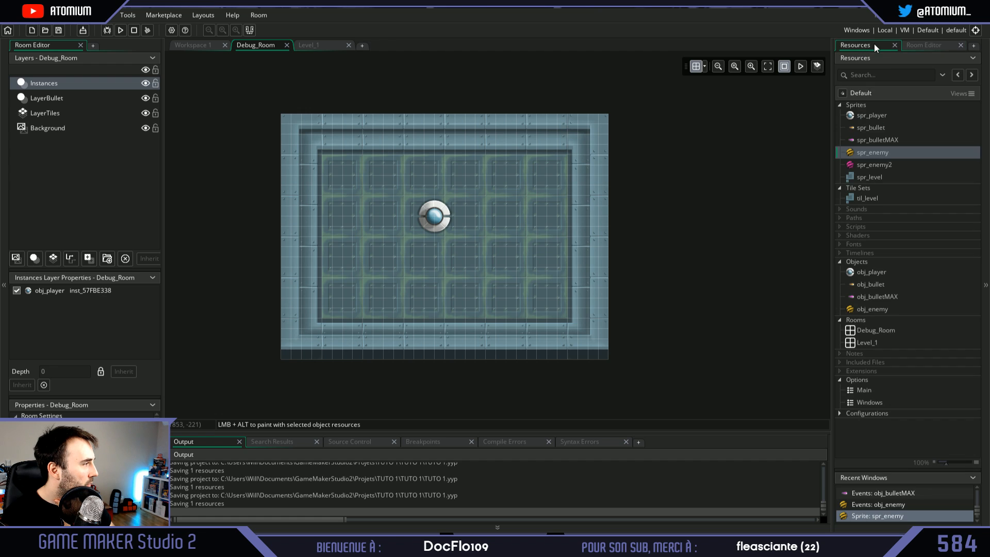
pyautogui.moveTo(874, 153); pyautogui.dragTo(485, 156)
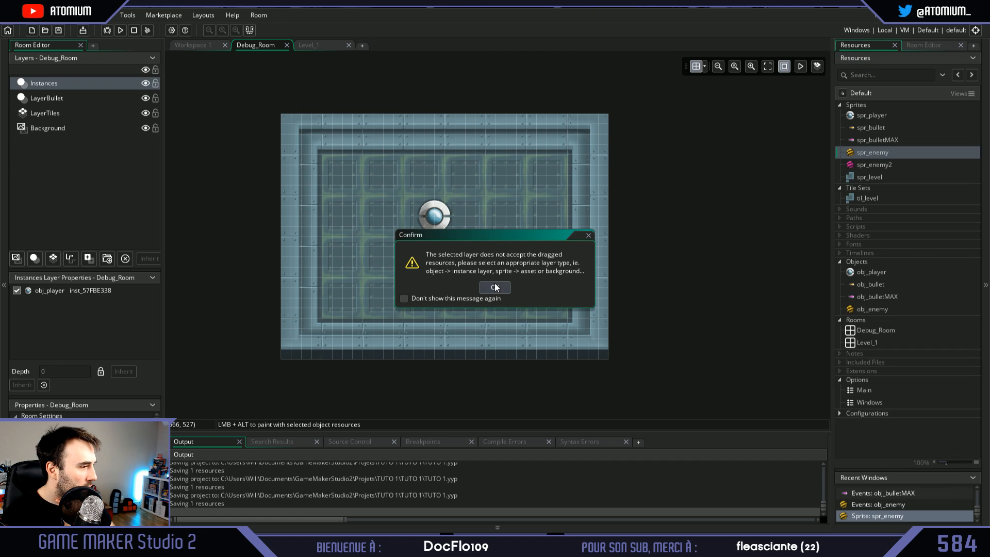
pyautogui.click(592, 233)
pyautogui.click(47, 97)
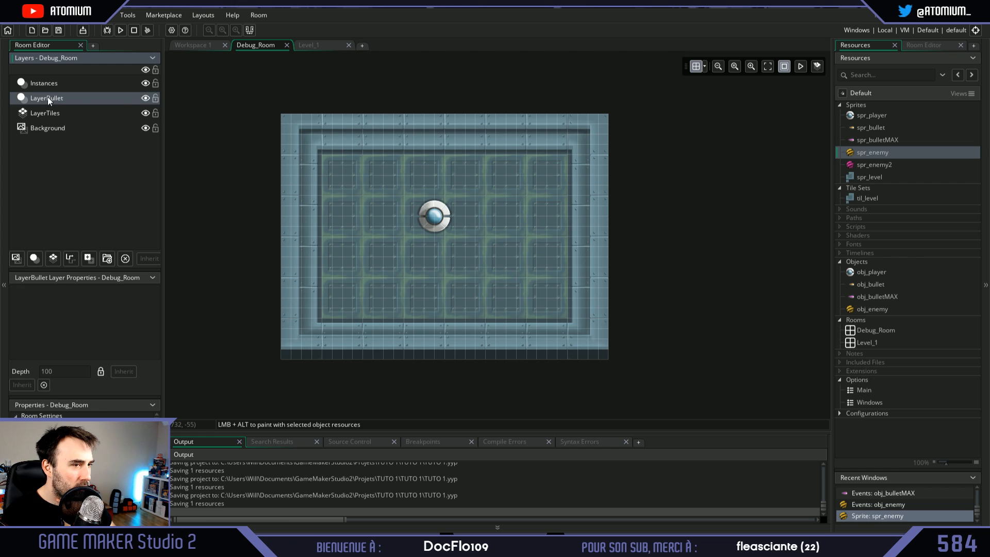
pyautogui.moveTo(871, 153); pyautogui.dragTo(923, 154)
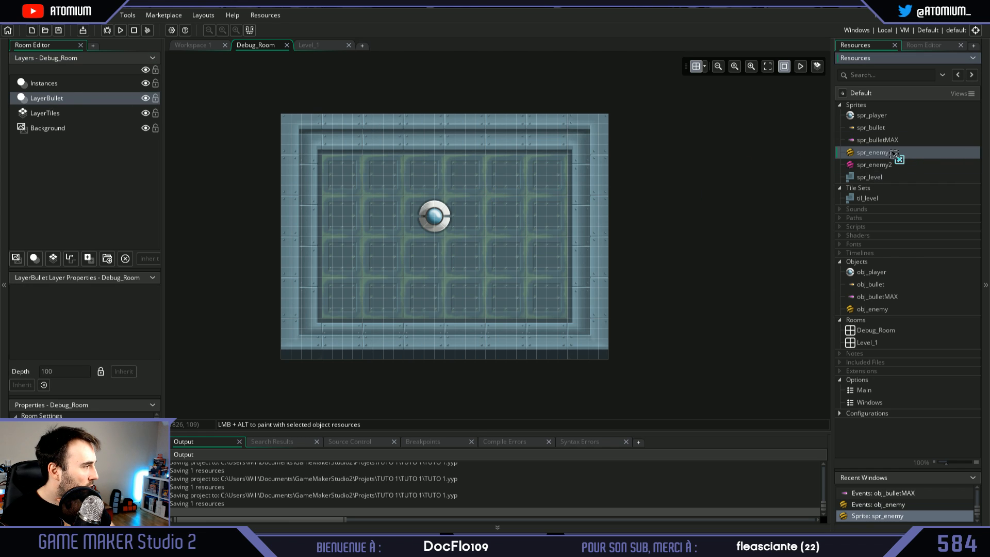
pyautogui.click(46, 83)
pyautogui.click(45, 113)
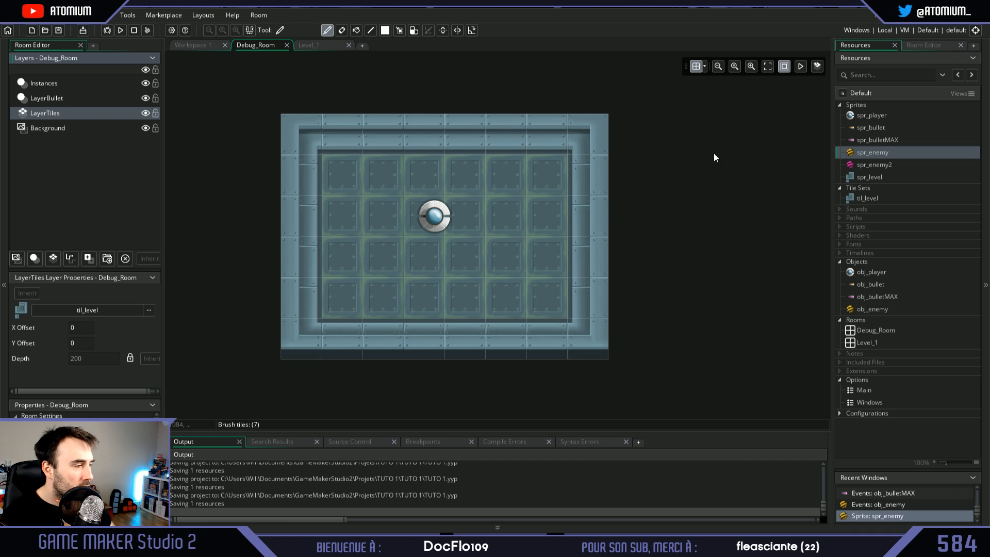
pyautogui.click(858, 155)
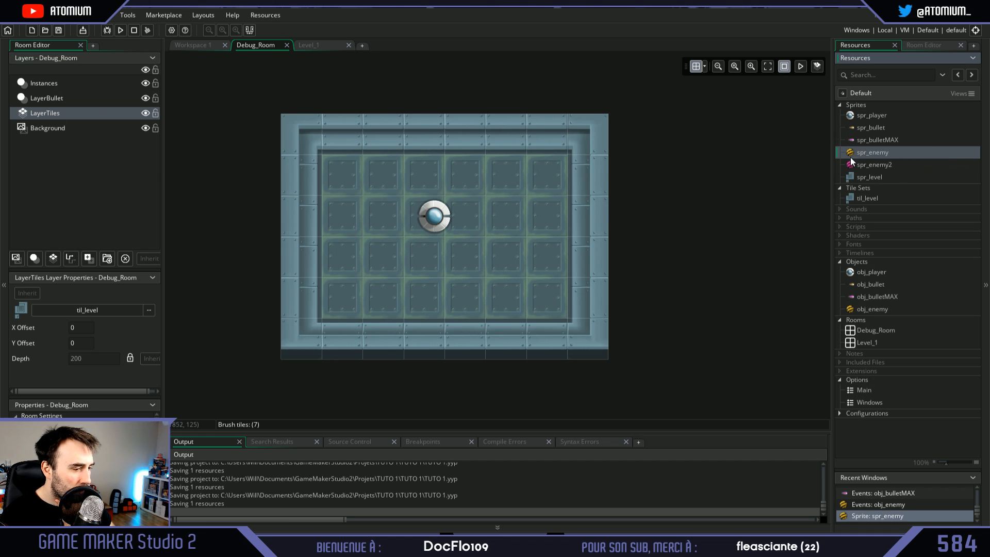
# - Place four obj_enemy instances on the Instances layer, one in each corner cell of the room's floor
pyautogui.click(50, 84)
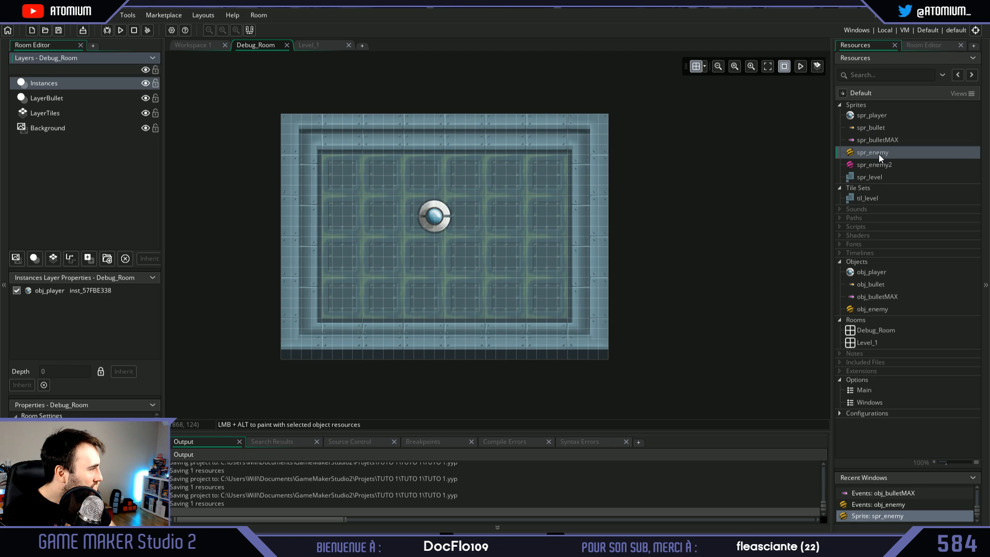
pyautogui.moveTo(880, 308); pyautogui.dragTo(356, 193)
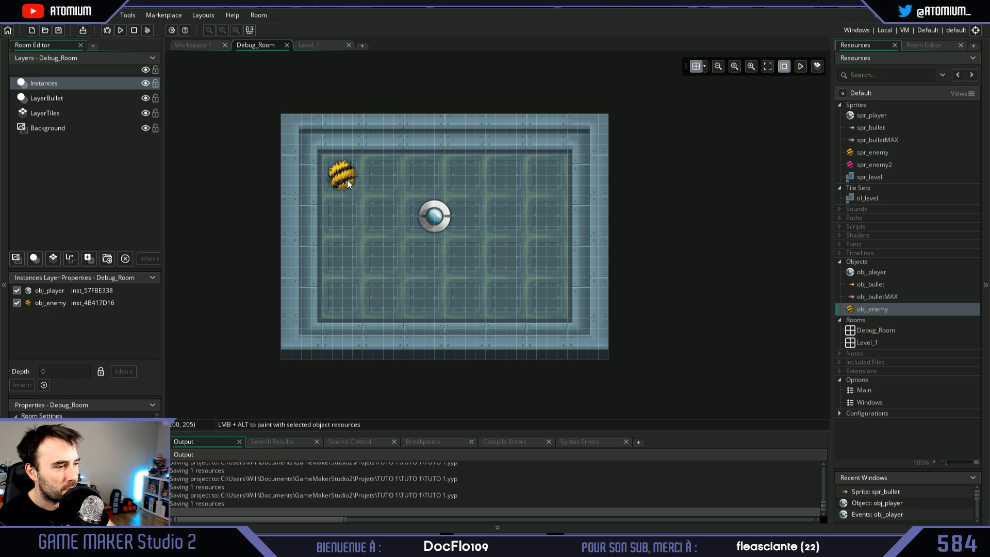
pyautogui.moveTo(901, 310); pyautogui.dragTo(554, 182)
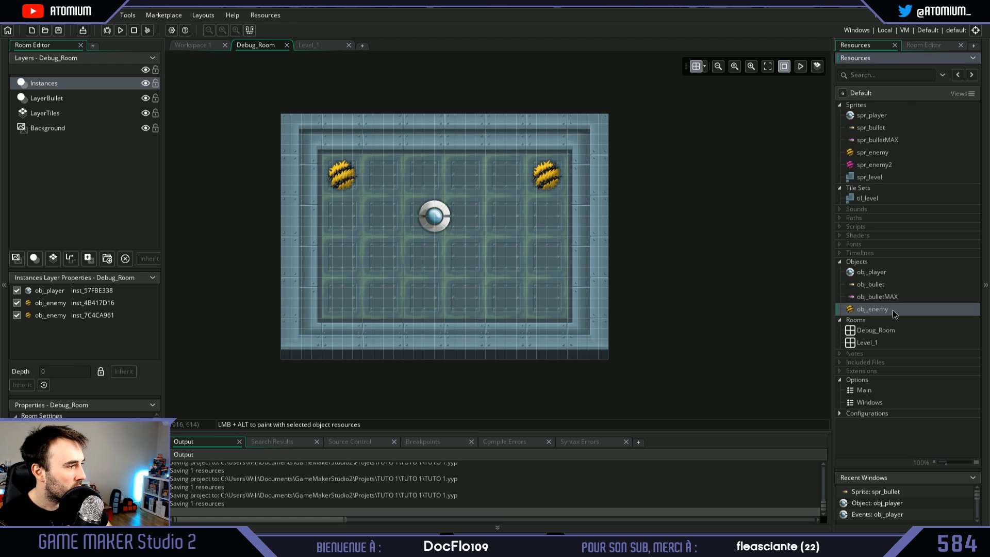
pyautogui.moveTo(892, 311); pyautogui.dragTo(342, 298)
pyautogui.moveTo(867, 314); pyautogui.dragTo(562, 299)
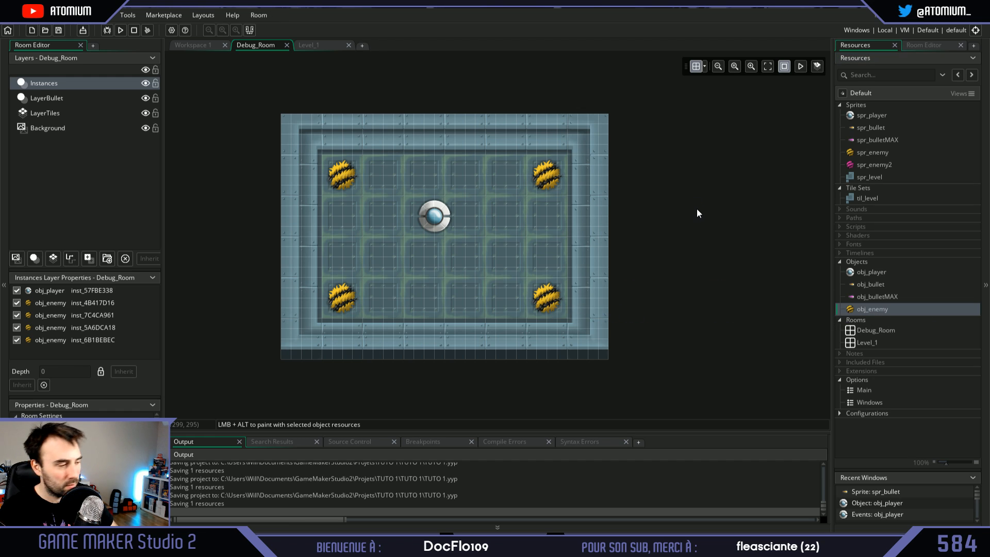
# - Run the game and test it by moving the player around the tiled room and shooting the four enemies
pyautogui.click(121, 32)
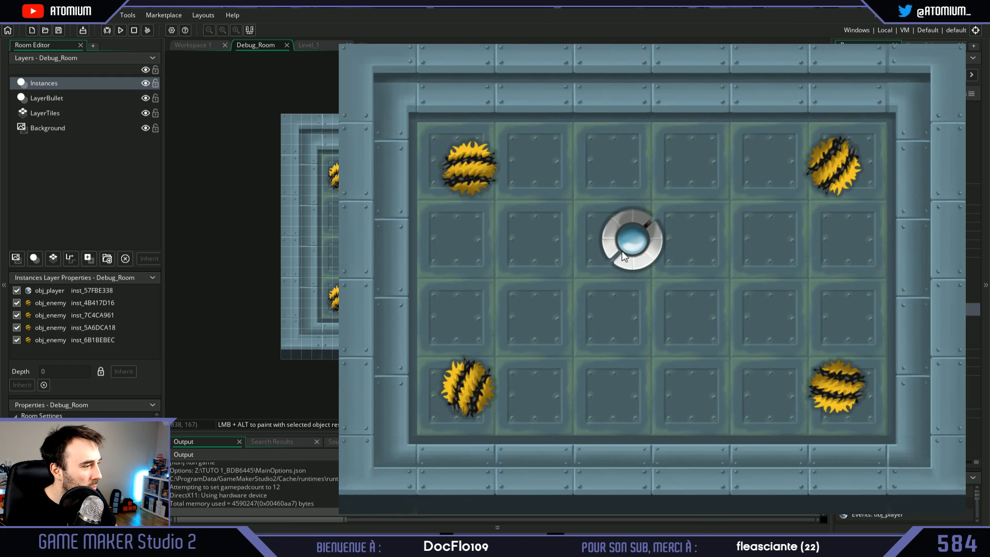
pyautogui.press('q')
pyautogui.press('s')
pyautogui.press('d')
pyautogui.moveTo(788, 197)
pyautogui.mouseDown()
pyautogui.moveTo(800, 208)
pyautogui.moveTo(727, 327)
pyautogui.moveTo(598, 233)
pyautogui.moveTo(629, 208)
pyautogui.mouseUp()
pyautogui.press('z')
pyautogui.press('s')
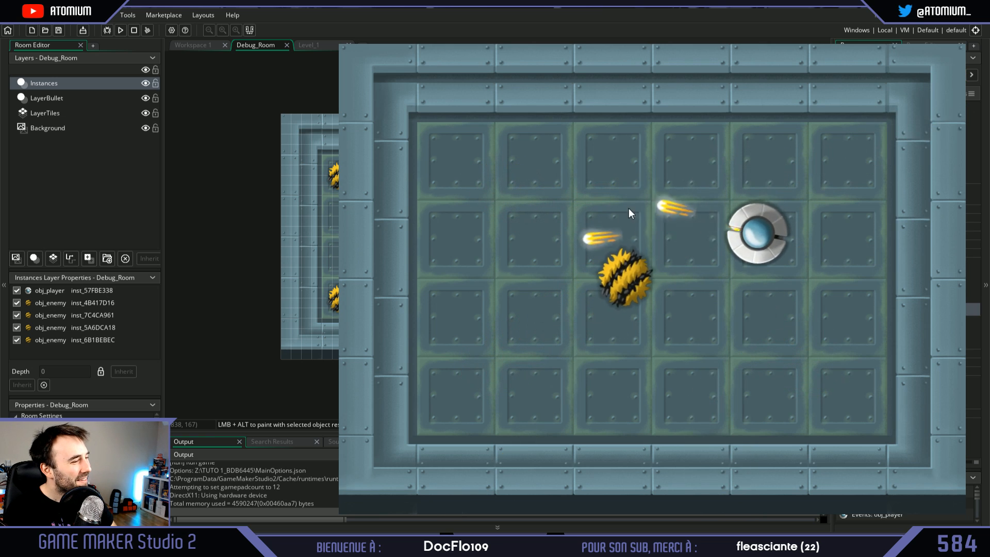
pyautogui.press('s')
pyautogui.press('d')
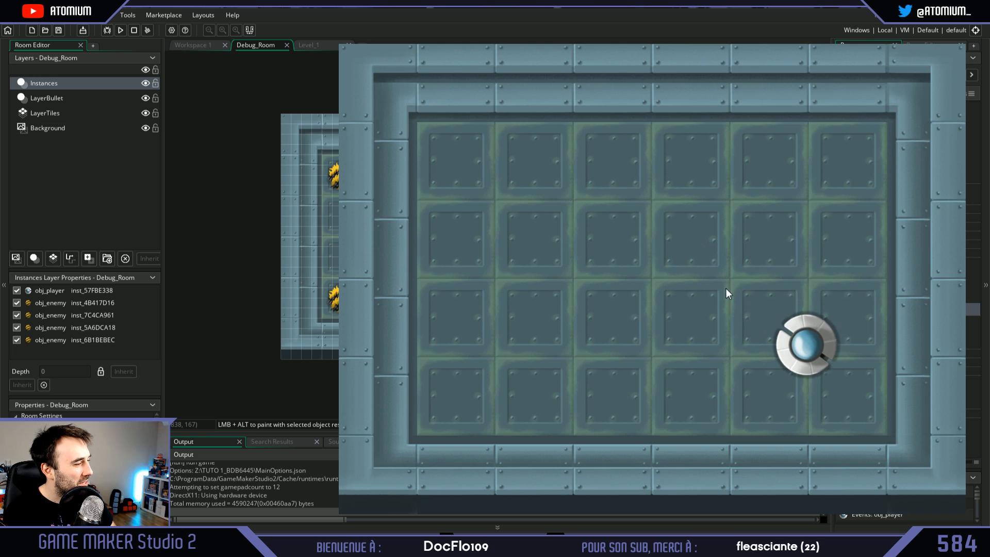
pyautogui.press('q')
pyautogui.press('z')
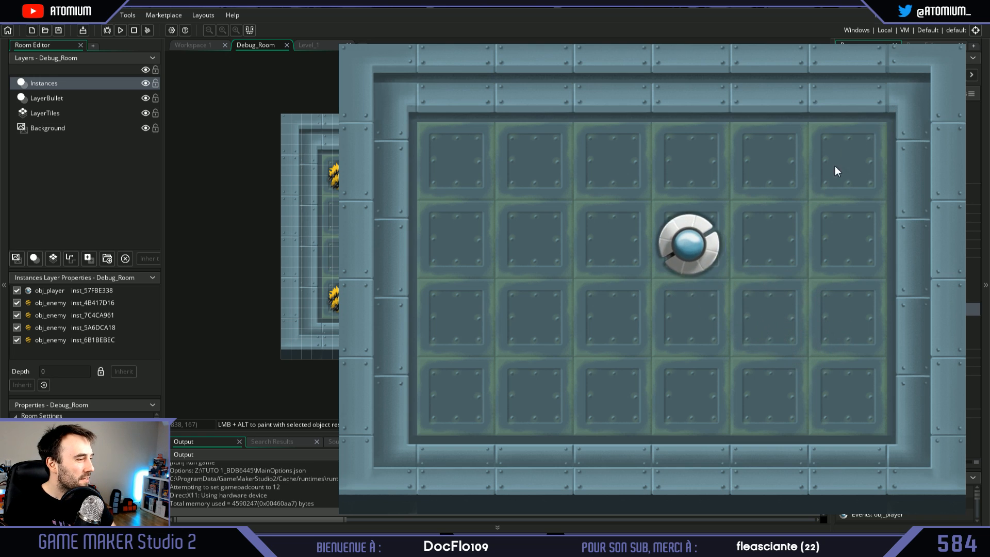
pyautogui.press('s')
pyautogui.press('z')
pyautogui.press('d')
pyautogui.press('s')
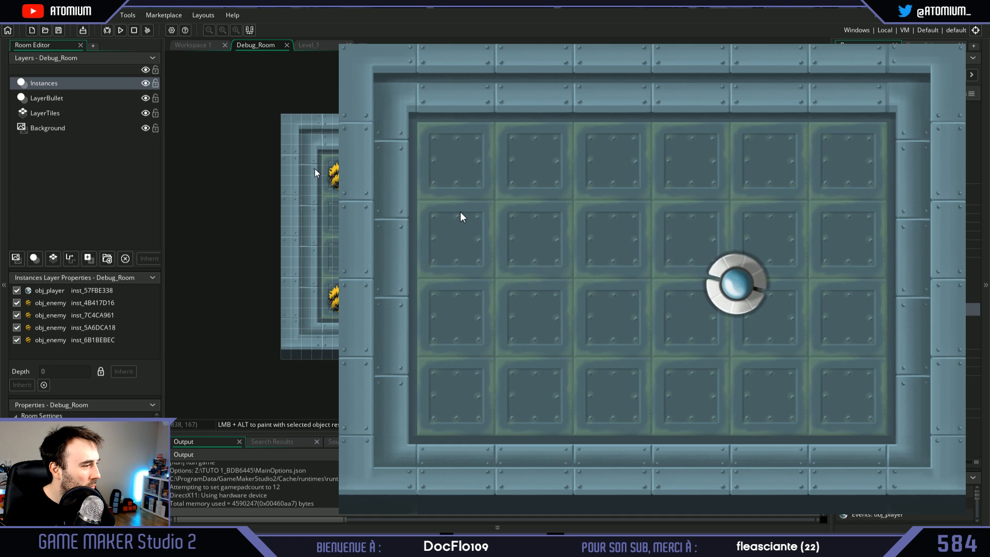
pyautogui.press('q')
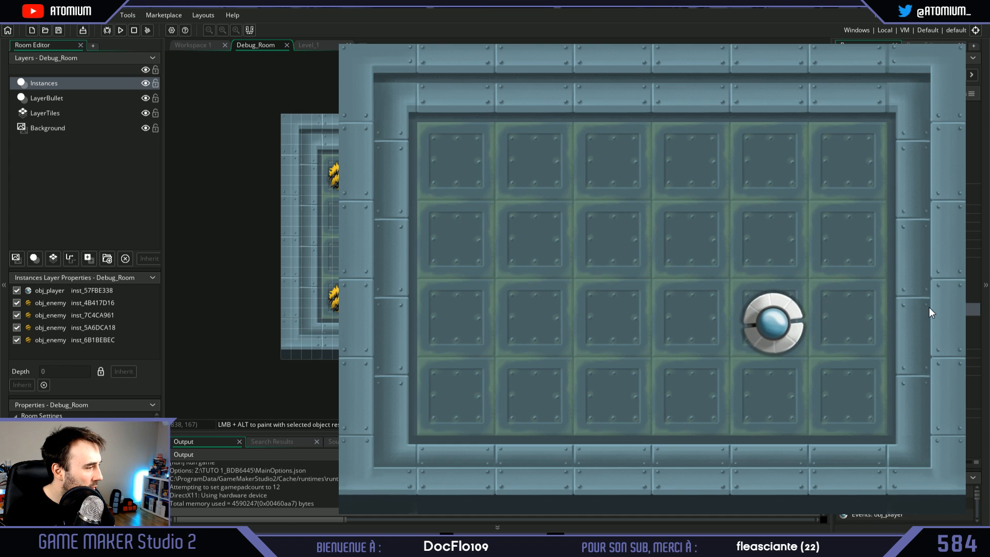
# - Test the player's movement in the running game, relaunch it with the four enemies restored, and close the game window
pyautogui.press('d')
pyautogui.press('z')
pyautogui.press('q')
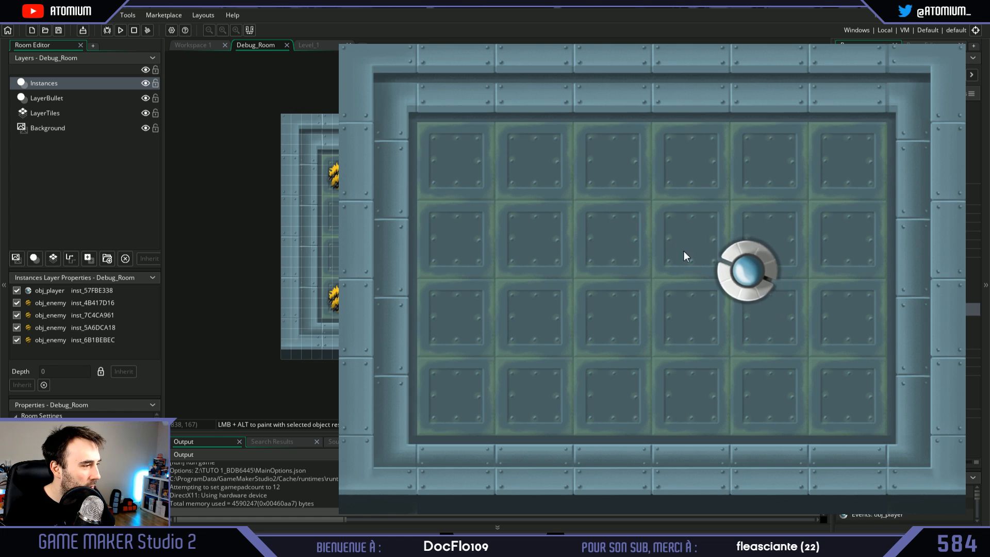
pyautogui.press('s')
pyautogui.press('d')
pyautogui.press('s')
pyautogui.press('d')
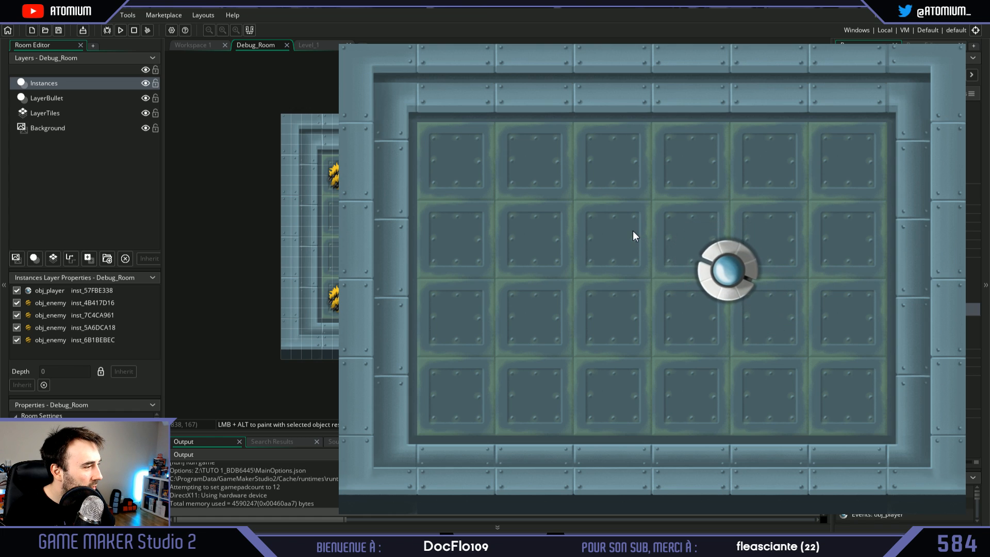
pyautogui.click(124, 31)
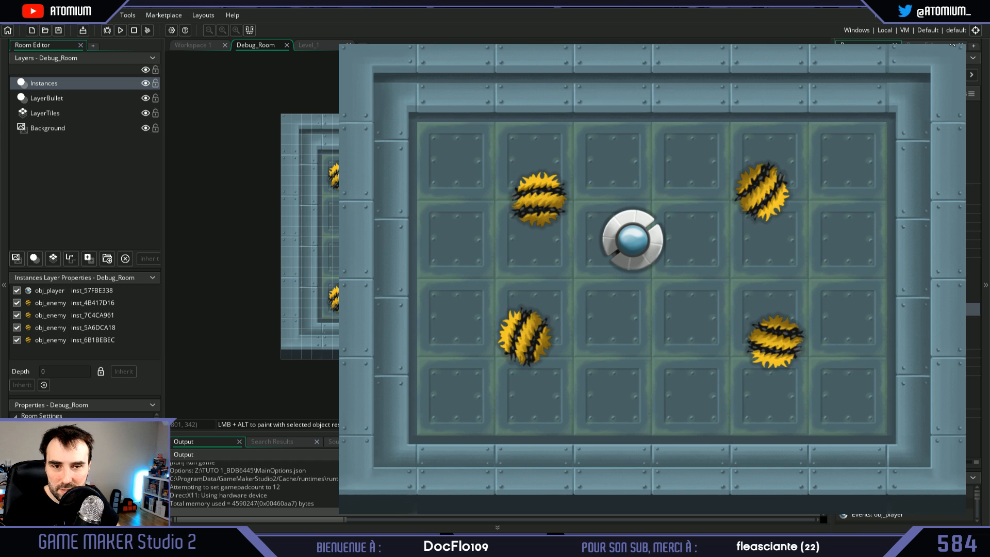
pyautogui.click(951, 42)
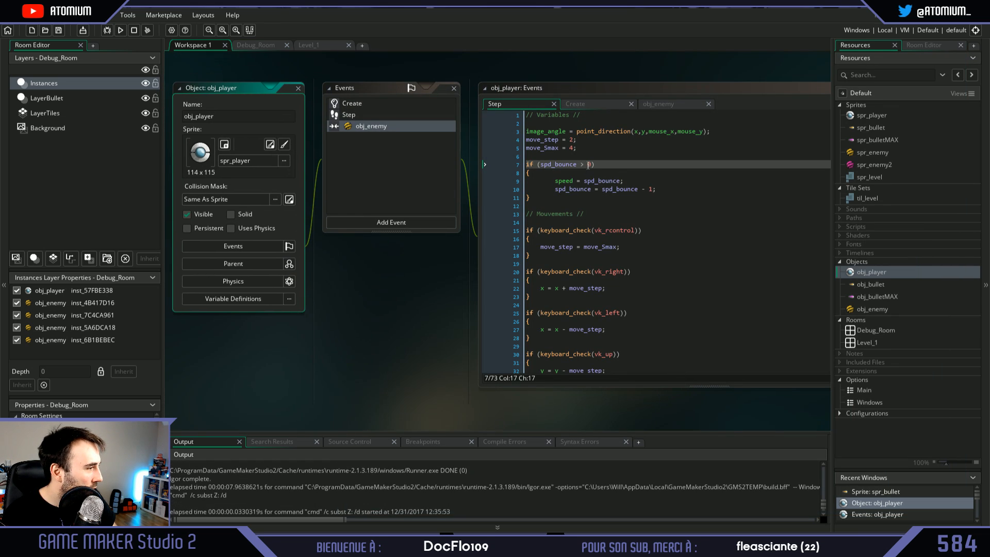
# - Change the bounce condition in obj_player's Step event to spd_bounce >= 0 and save the project
pyautogui.click(588, 165)
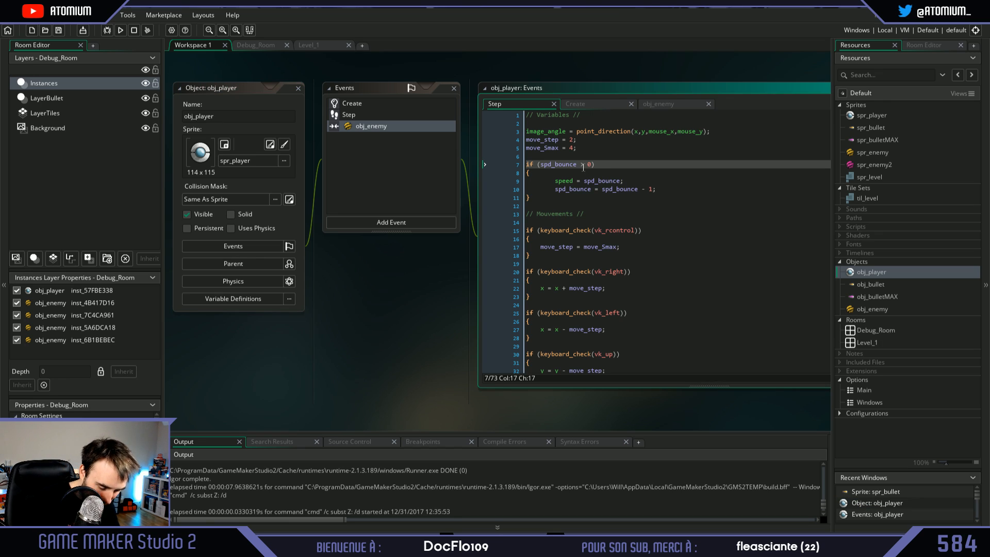
pyautogui.hotkey('ctrl', 's')
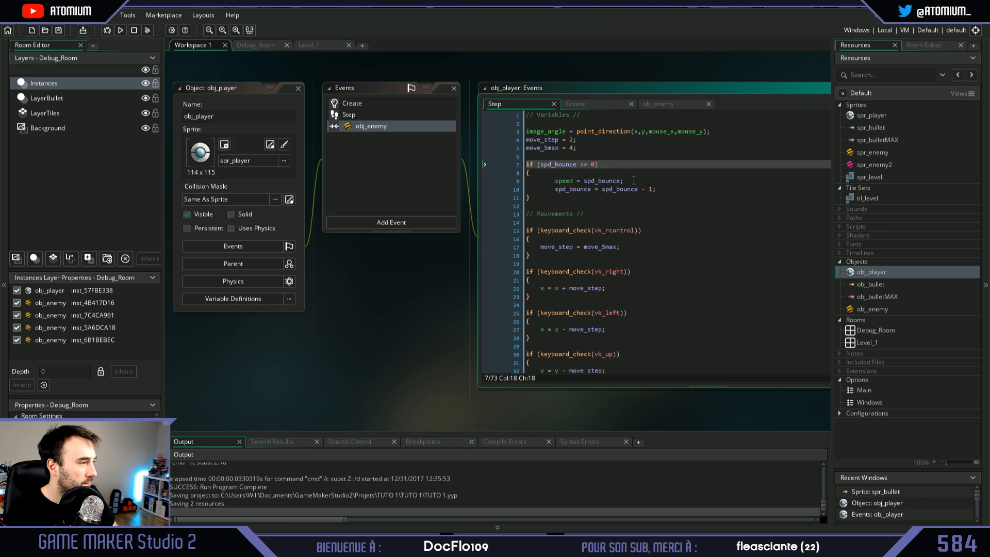
# - Run the game, move the player around the room while shooting the enemies, and close the game window
pyautogui.click(108, 32)
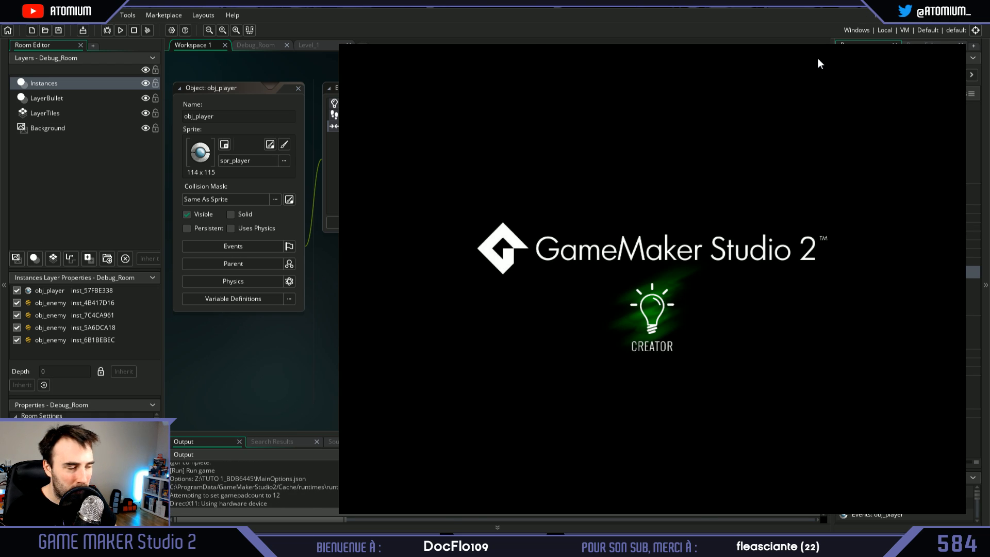
pyautogui.press('q')
pyautogui.press('z')
pyautogui.press('d')
pyautogui.press('s')
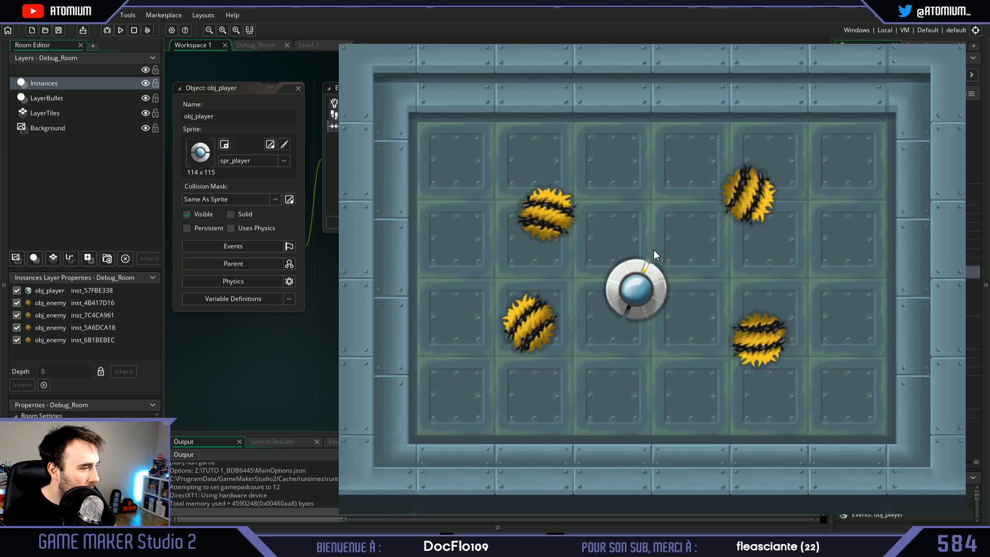
pyautogui.moveTo(714, 288)
pyautogui.mouseDown()
pyautogui.moveTo(725, 311)
pyautogui.moveTo(700, 262)
pyautogui.moveTo(670, 299)
pyautogui.mouseUp()
pyautogui.press('d')
pyautogui.press('z')
pyautogui.moveTo(653, 344)
pyautogui.mouseDown()
pyautogui.moveTo(658, 367)
pyautogui.moveTo(696, 358)
pyautogui.mouseUp()
pyautogui.press('q')
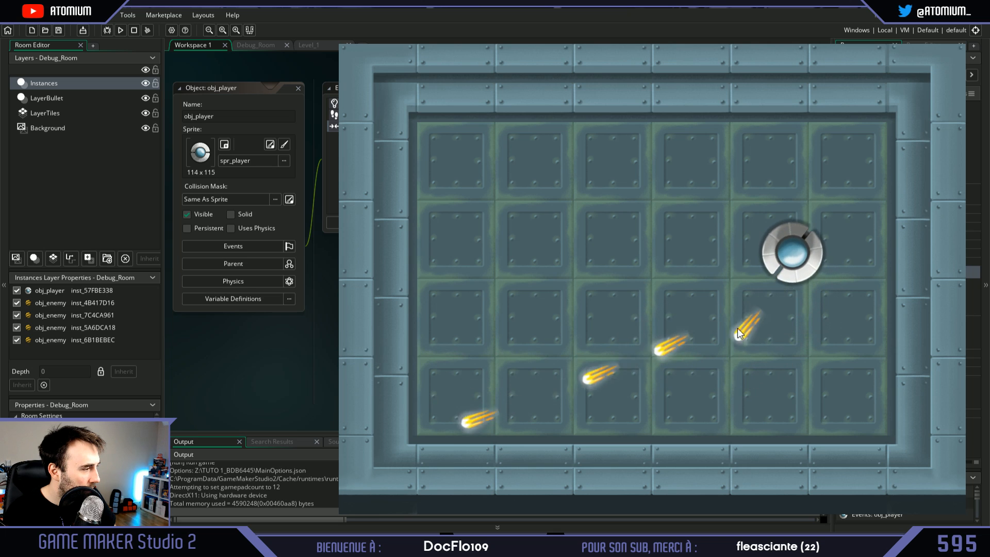
pyautogui.press('q')
pyautogui.press('q')
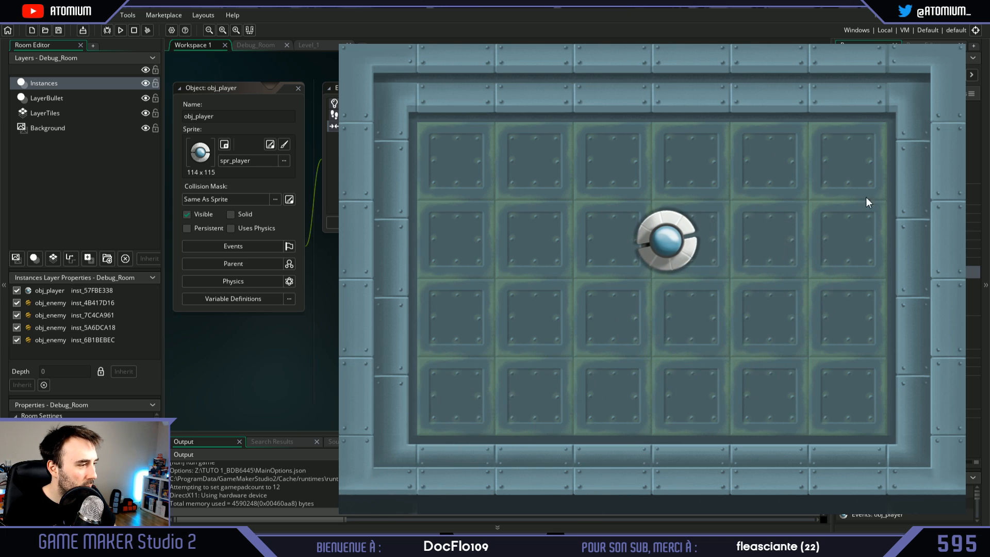
pyautogui.press('d')
pyautogui.press('z')
pyautogui.press('q')
pyautogui.press('s')
pyautogui.click(954, 36)
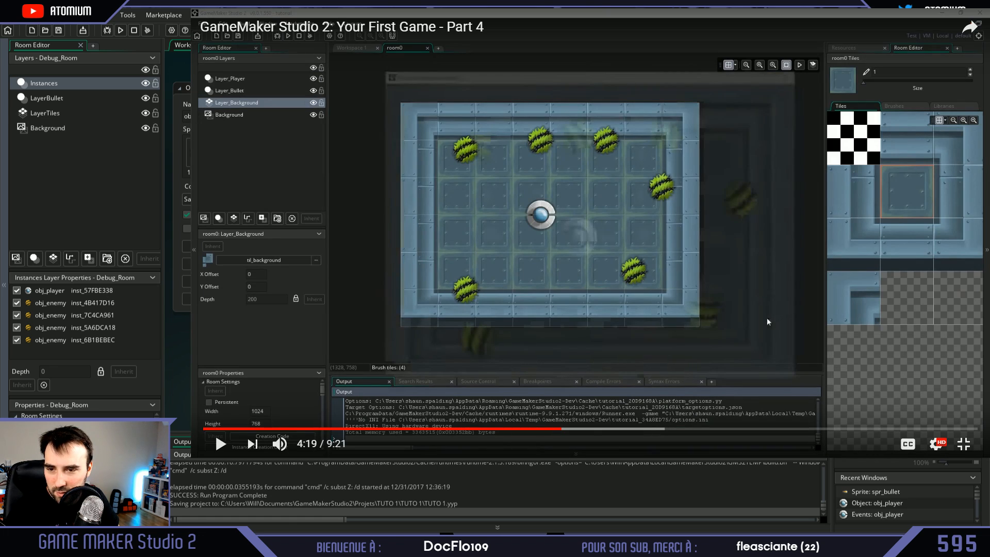
# - Watch the Part 4 tutorial video's section on enlarging and tiling the room, pause it, and return to GameMaker Studio 2
pyautogui.click(766, 318)
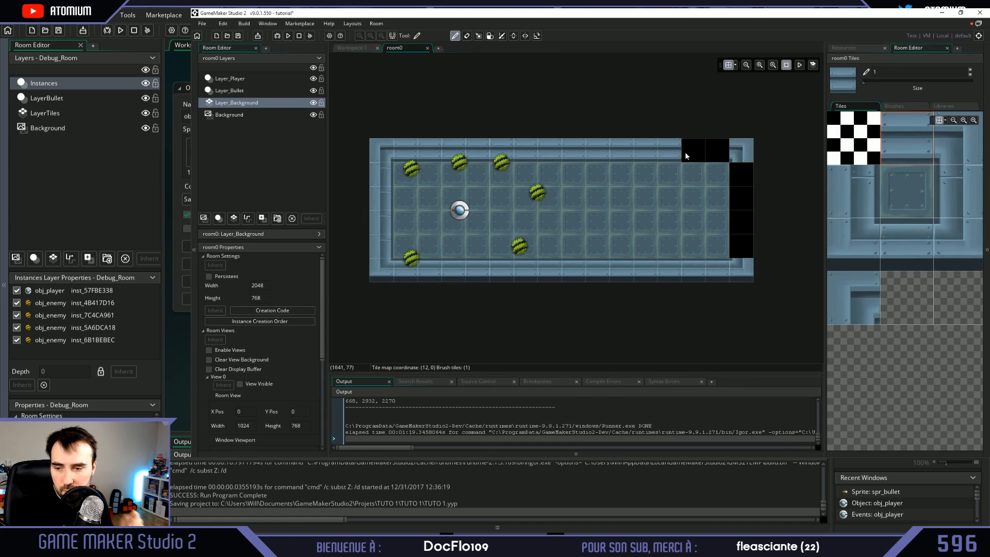
pyautogui.click(656, 209)
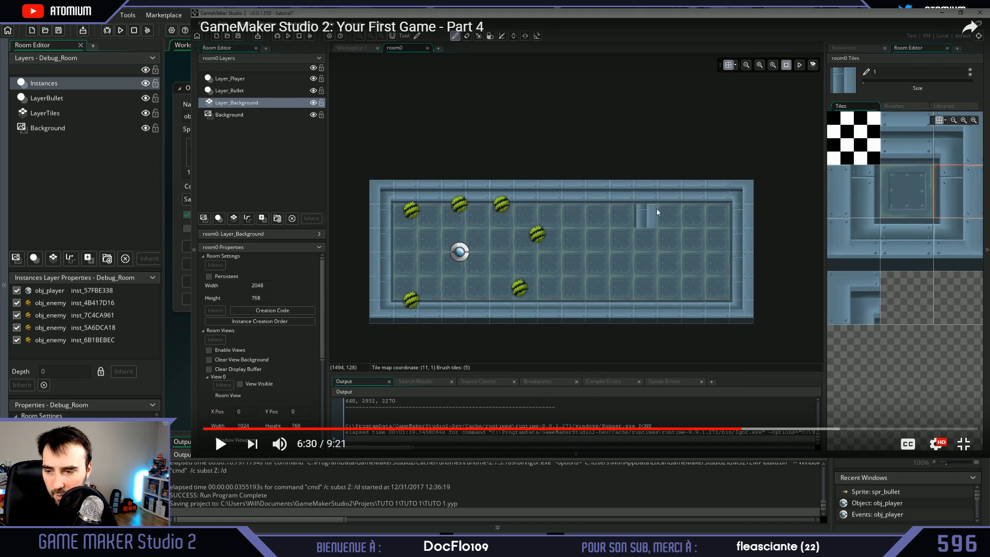
pyautogui.hotkey('alt', 'Tab')
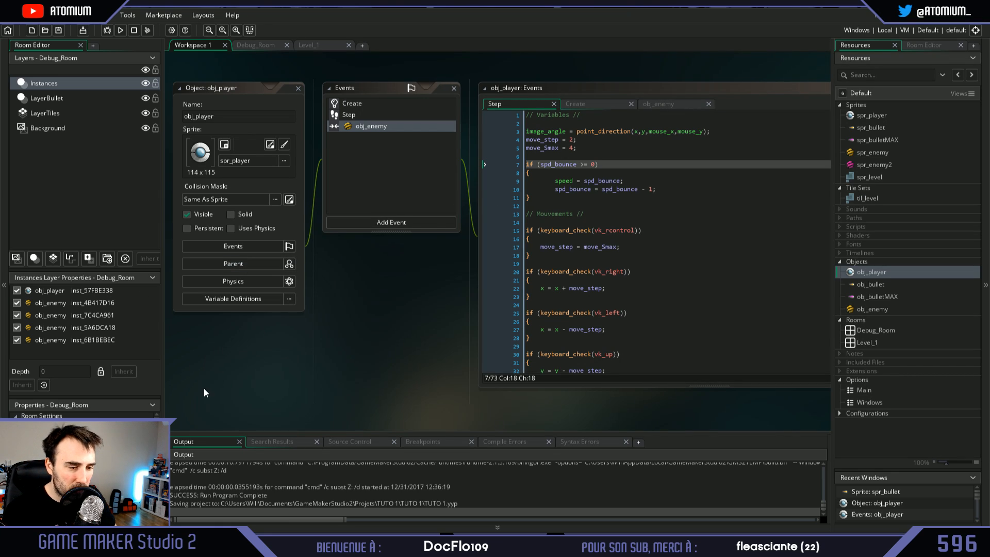
# - Open the Level_1 room and examine its layers and layout
pyautogui.click(878, 309)
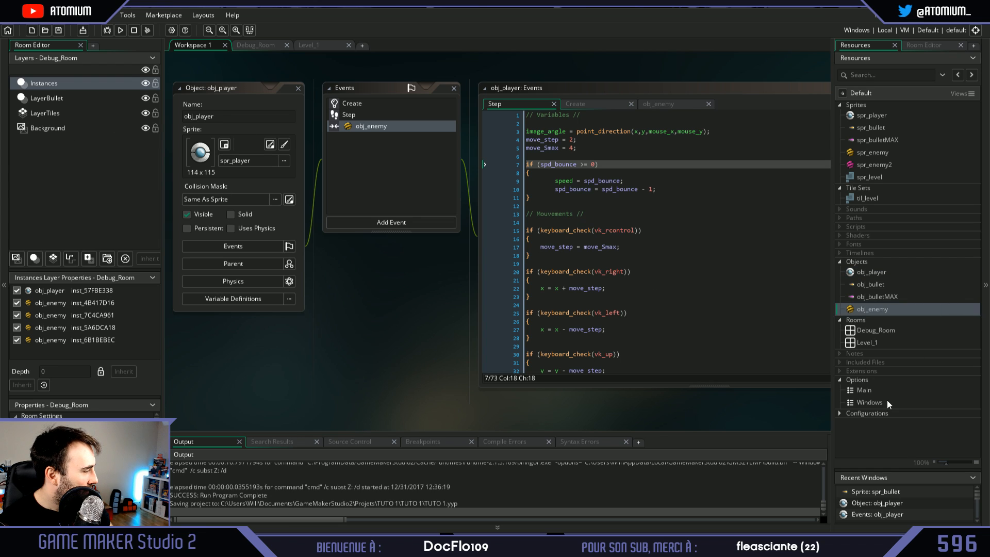
pyautogui.doubleClick(874, 339)
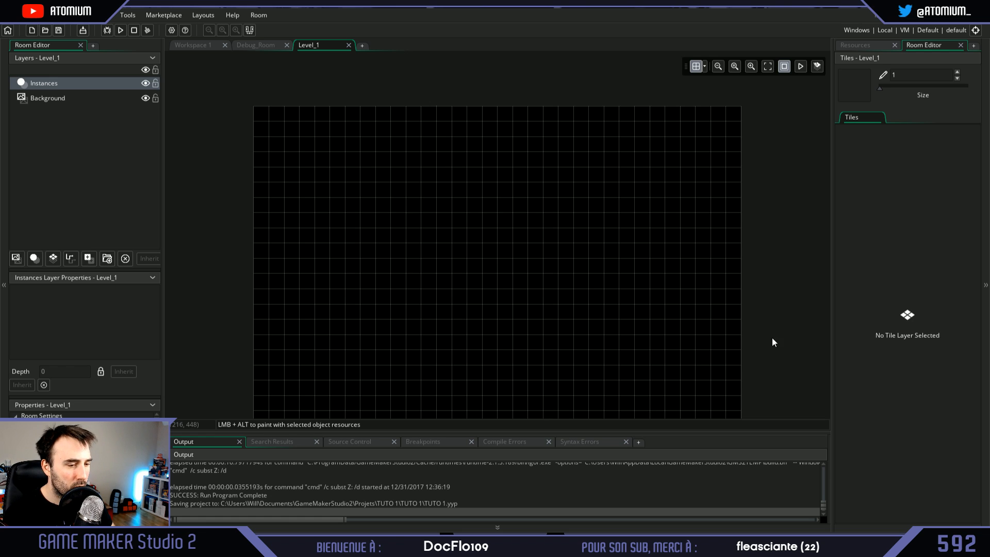
pyautogui.scroll(-3, 240, 230)
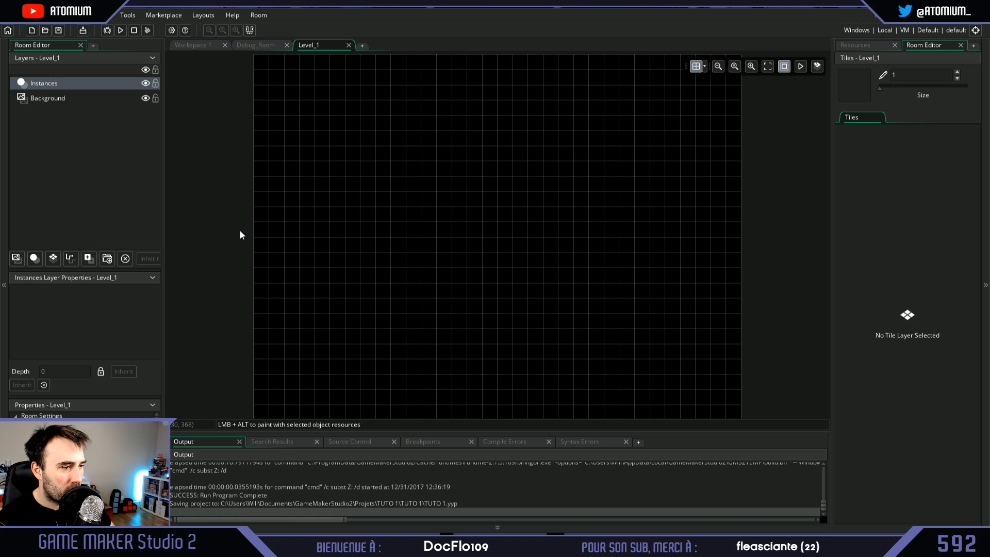
pyautogui.scroll(5, 240, 239)
pyautogui.scroll(-6, 215, 256)
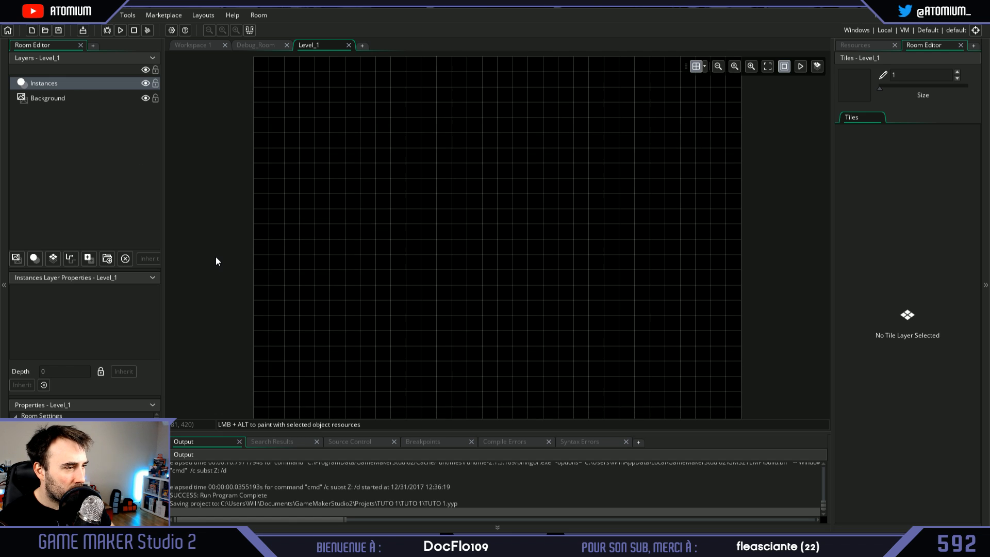
pyautogui.scroll(3, 215, 258)
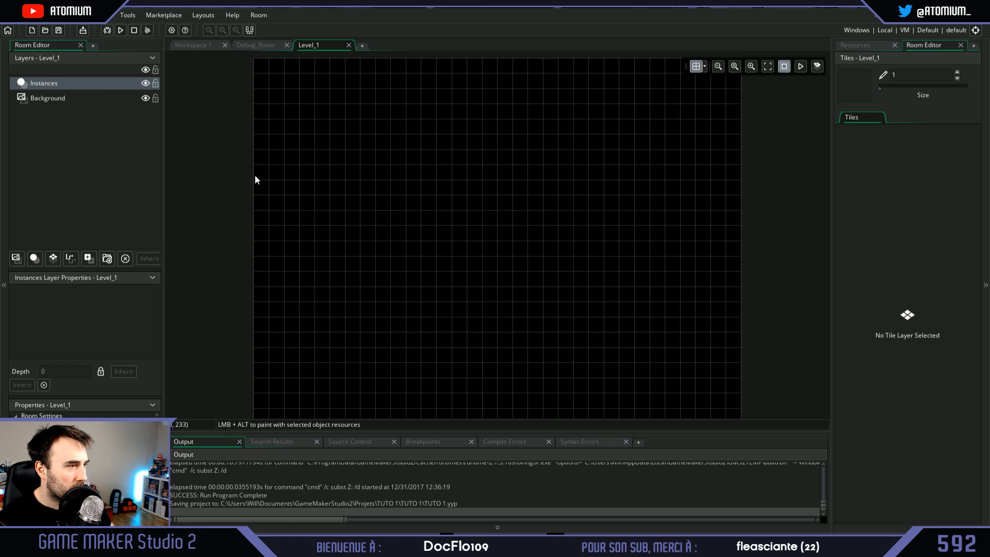
pyautogui.scroll(2, 258, 183)
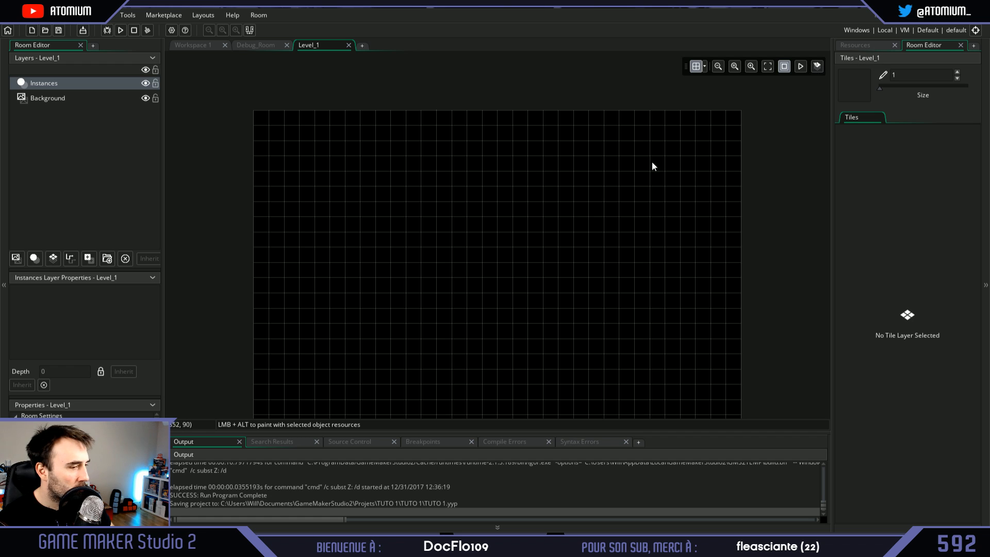
# - Compare the Level_1 and Debug_Room rooms by opening them in turn, ending on Debug_Room
pyautogui.click(857, 45)
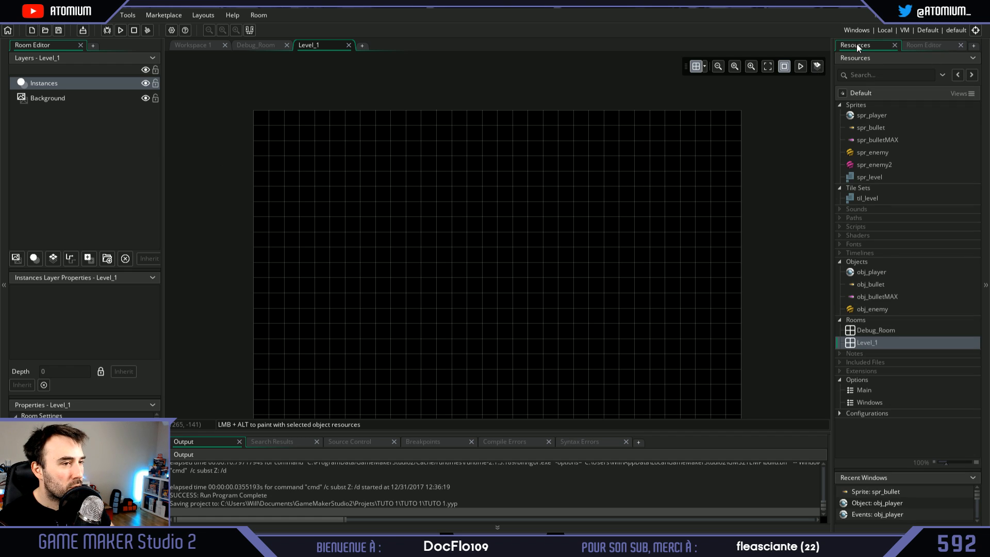
pyautogui.click(895, 330)
pyautogui.click(892, 343)
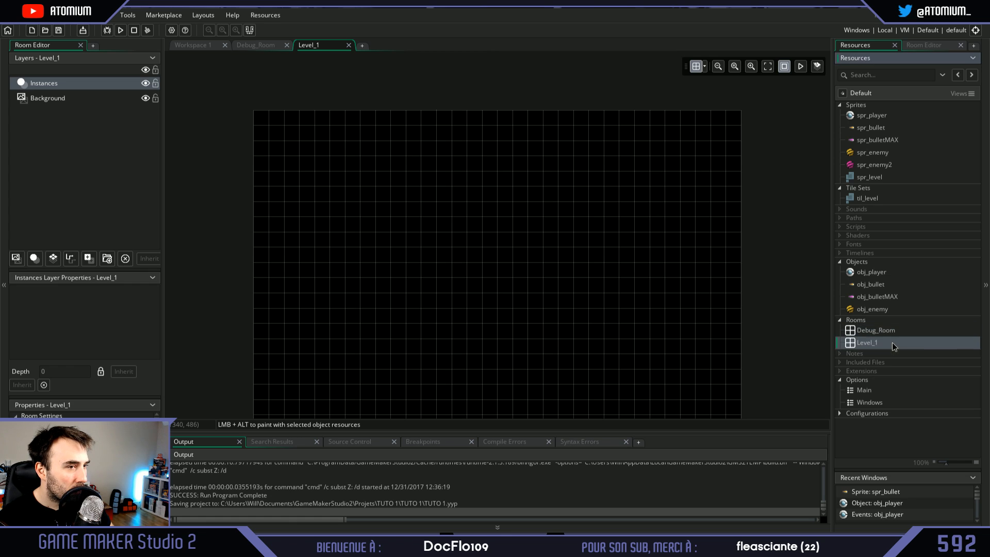
pyautogui.click(892, 332)
pyautogui.click(882, 340)
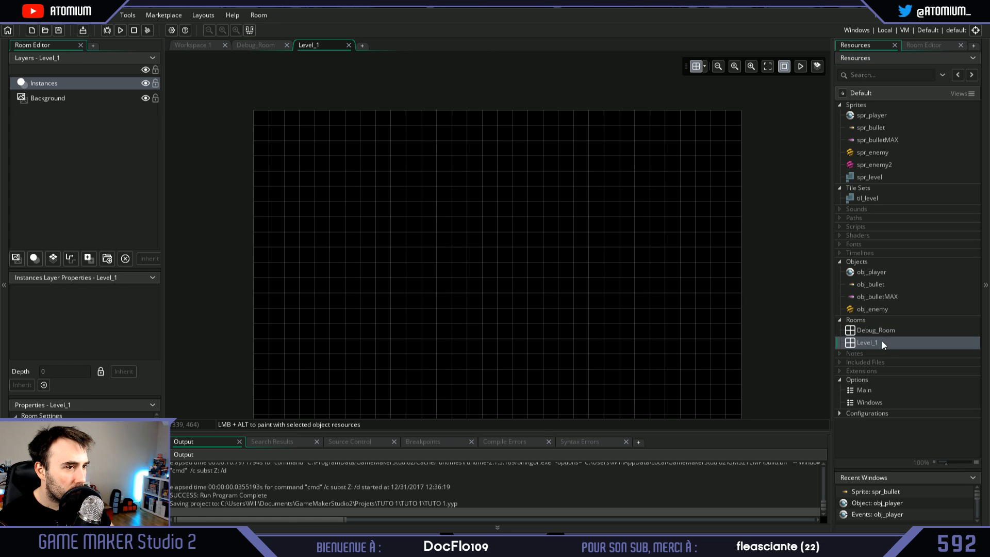
pyautogui.doubleClick(885, 331)
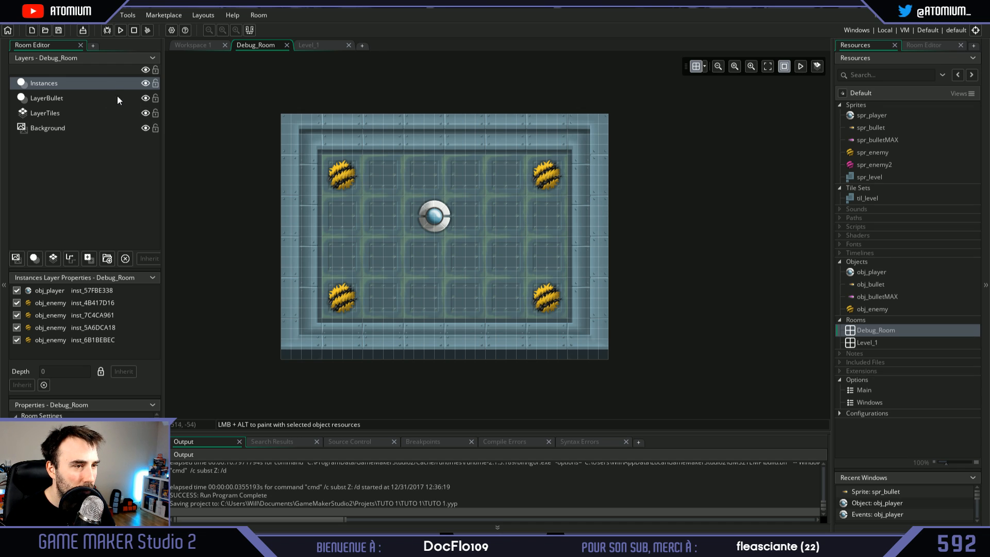
pyautogui.doubleClick(873, 340)
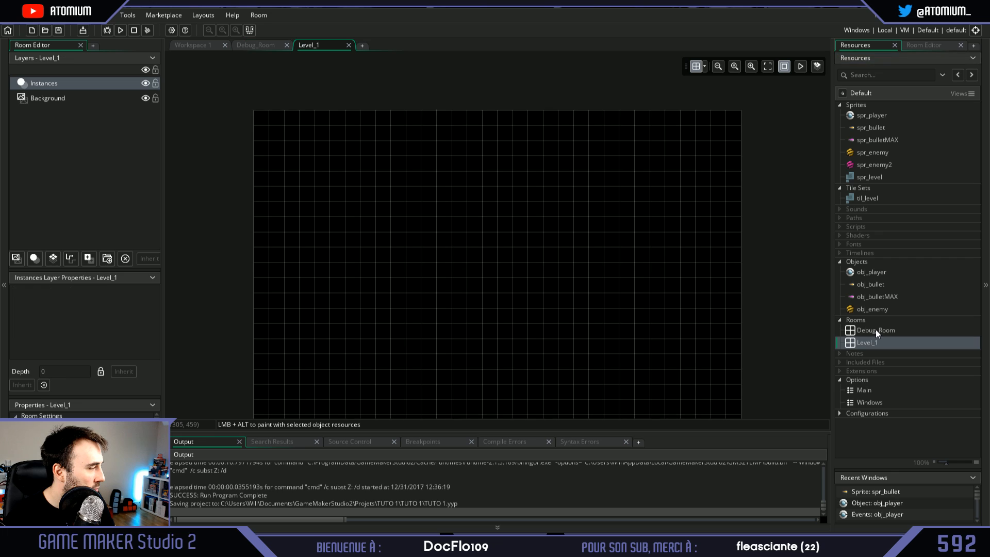
pyautogui.doubleClick(875, 329)
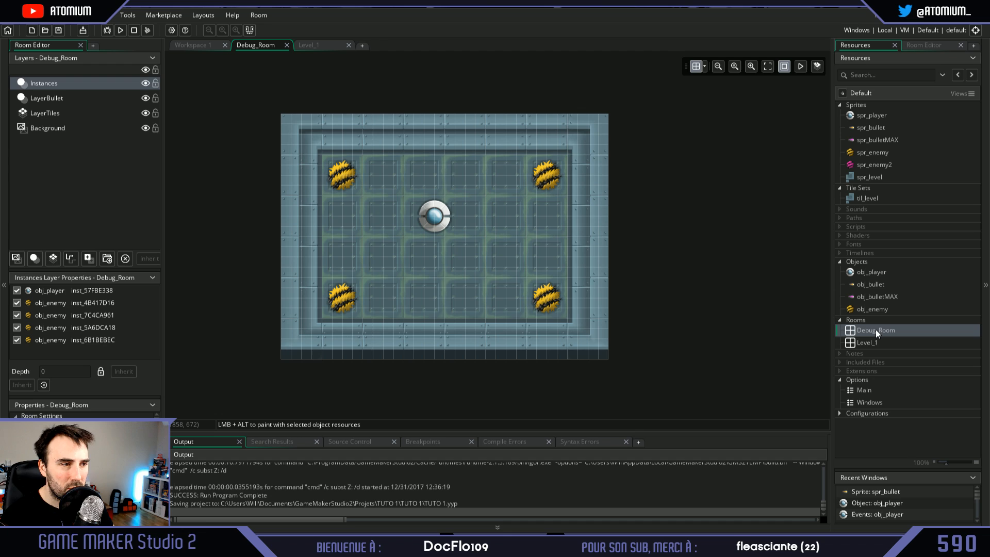
# - Delete the Level_1 room from the project and select Debug_Room
pyautogui.rightClick(875, 329)
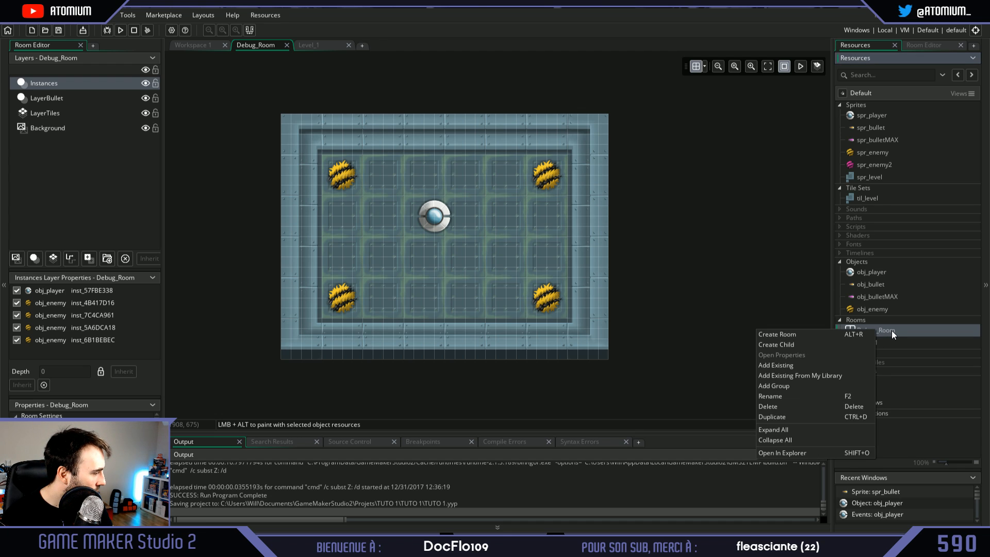
pyautogui.click(890, 331)
pyautogui.click(879, 341)
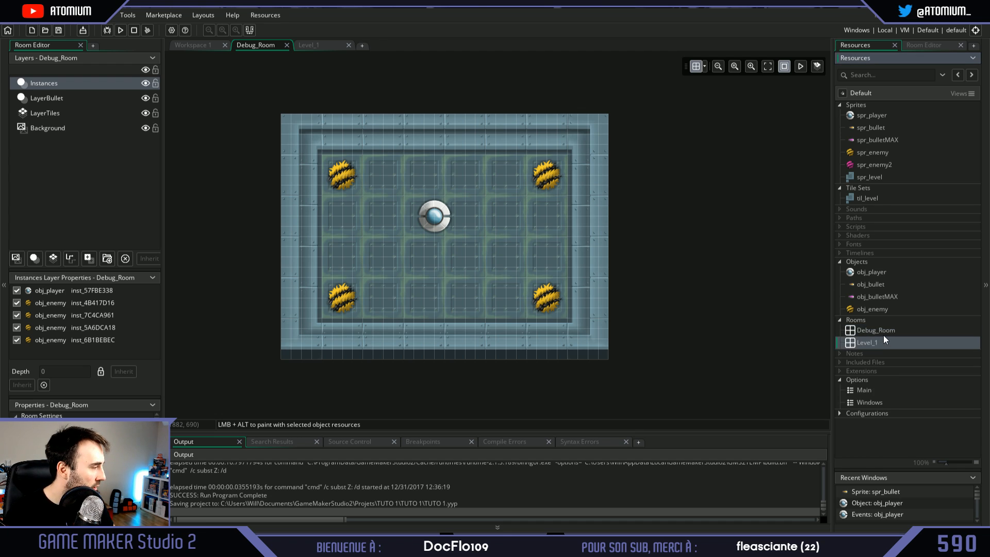
pyautogui.press('Delete')
pyautogui.press('Return')
pyautogui.rightClick(876, 332)
pyautogui.click(899, 326)
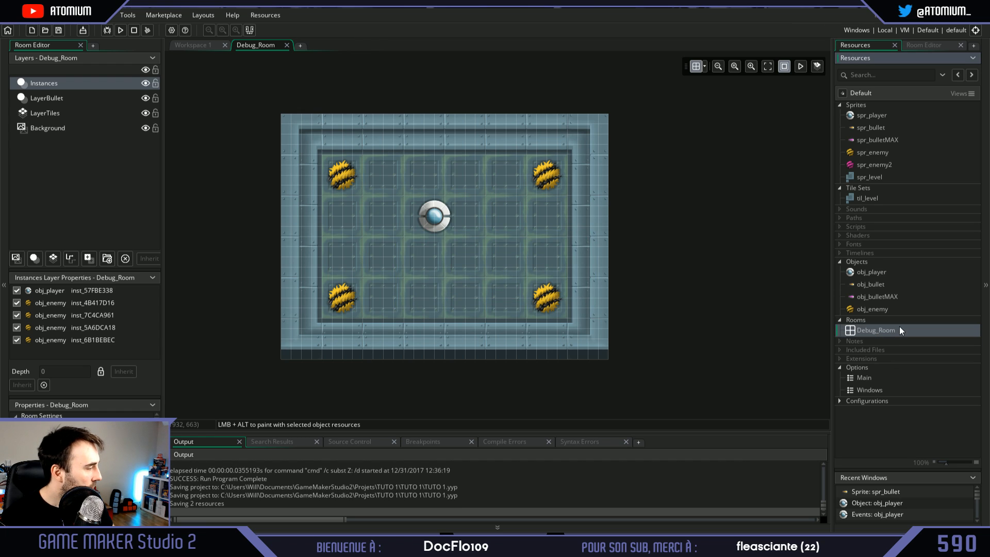
# - Increase Debug_Room's width and height in its room settings so the room extends beyond the tiled area
pyautogui.scroll(-3, 82, 428)
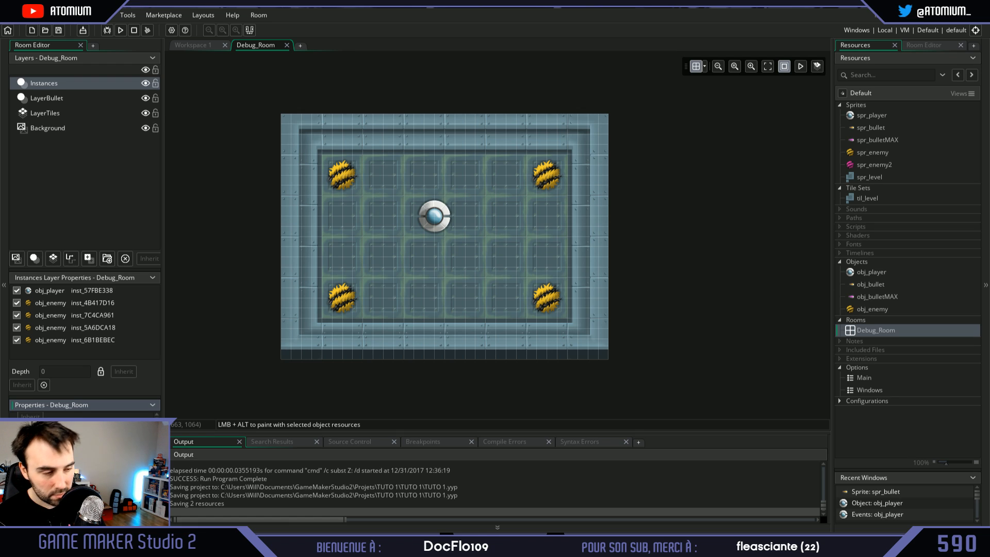
pyautogui.press('Return')
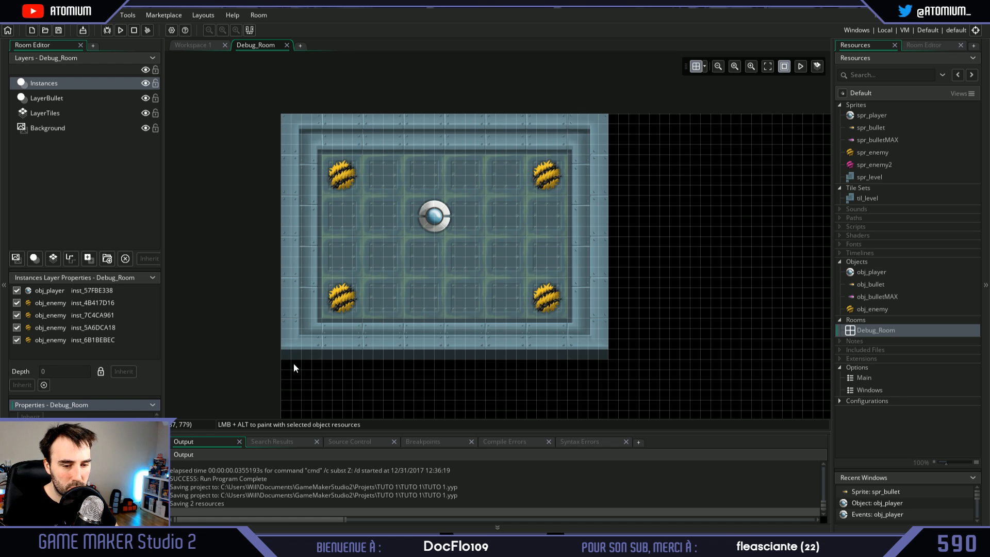
pyautogui.scroll(-4, 251, 312)
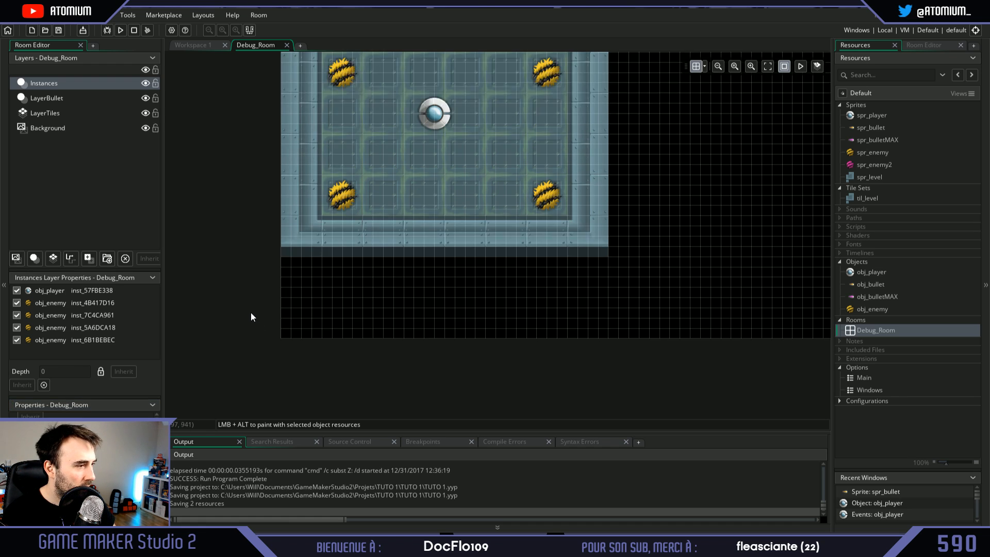
# - Increase Debug_Room's height further and check where the room's lower edge falls below the tiled area
pyautogui.scroll(2, 255, 317)
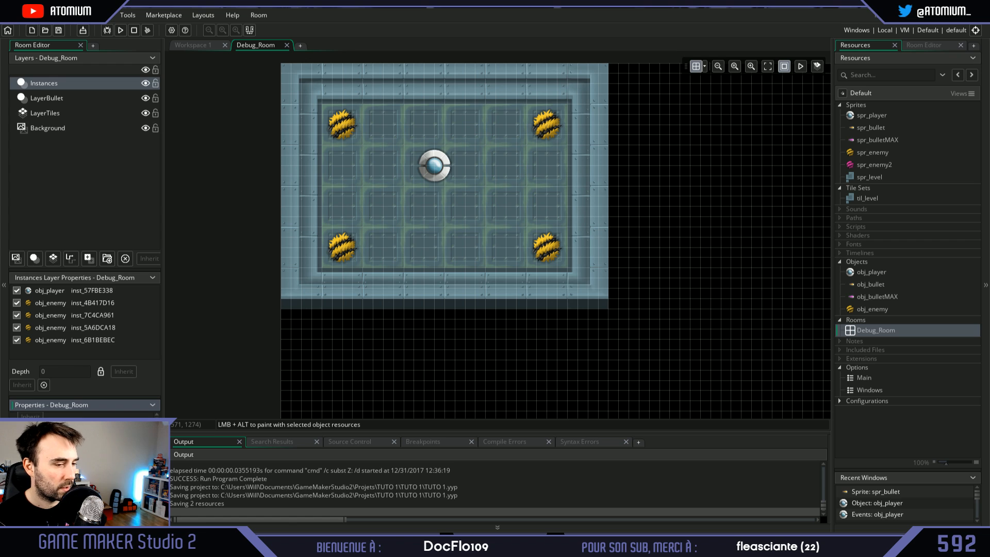
pyautogui.scroll(-1, 335, 307)
pyautogui.scroll(1, 337, 342)
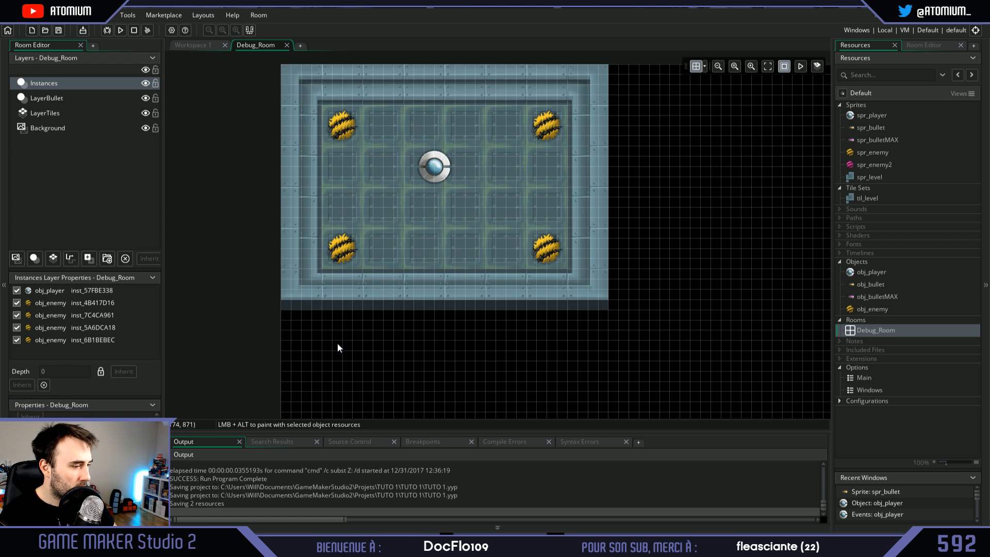
pyautogui.scroll(-1, 337, 342)
pyautogui.moveTo(336, 518); pyautogui.dragTo(392, 518)
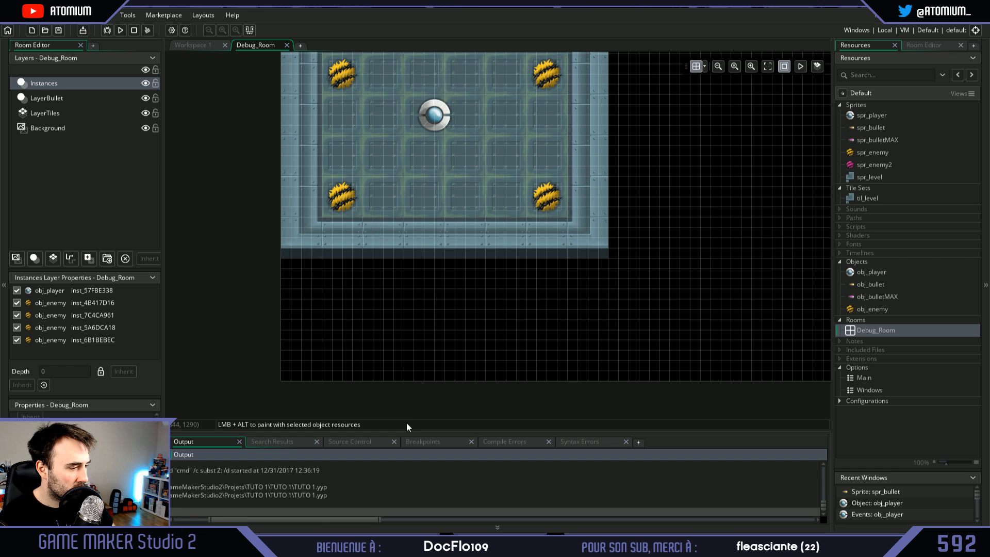
# - Erase the old right and bottom wall tiles, including the upper-right corner, from Debug_Room's LayerTiles layer
pyautogui.click(351, 393)
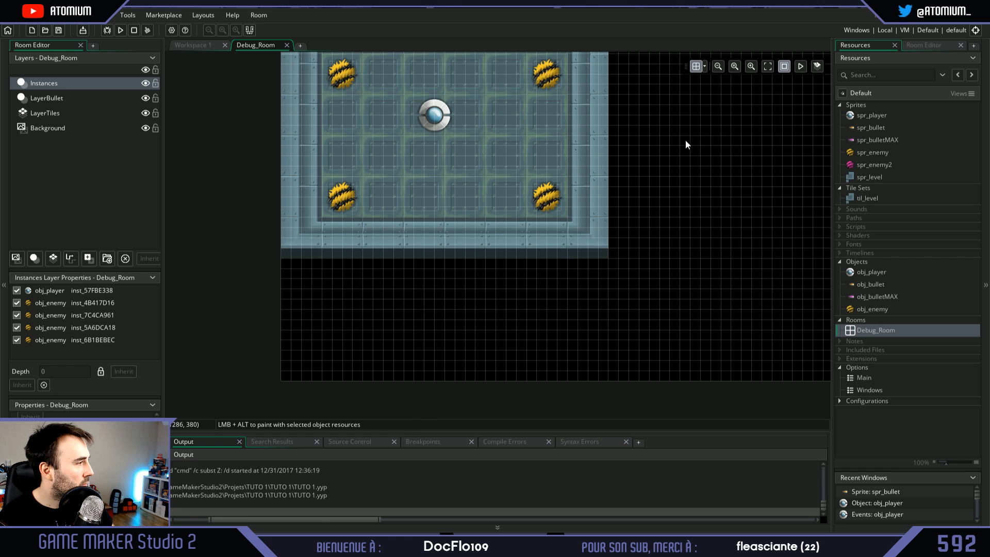
pyautogui.click(718, 66)
pyautogui.click(718, 67)
pyautogui.click(718, 67)
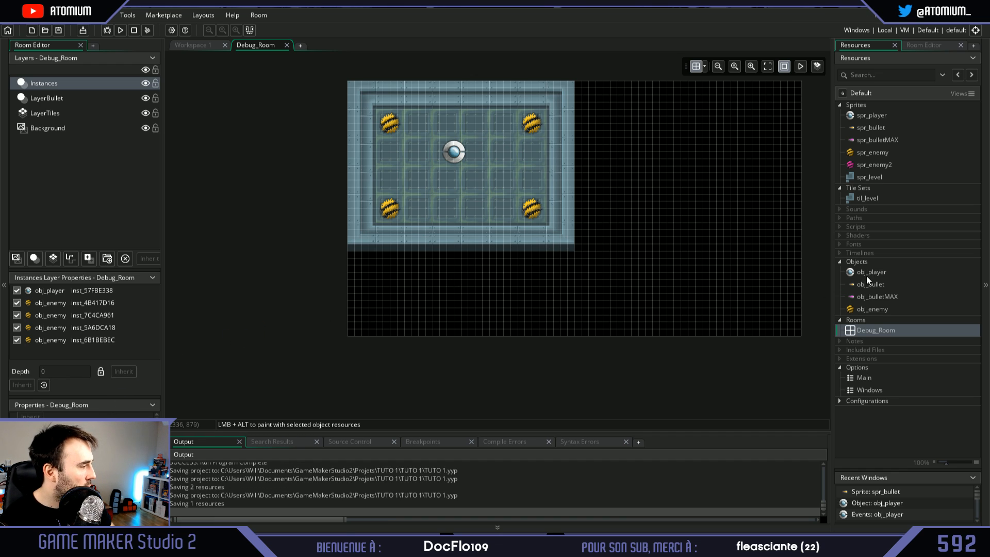
pyautogui.doubleClick(879, 197)
pyautogui.click(103, 112)
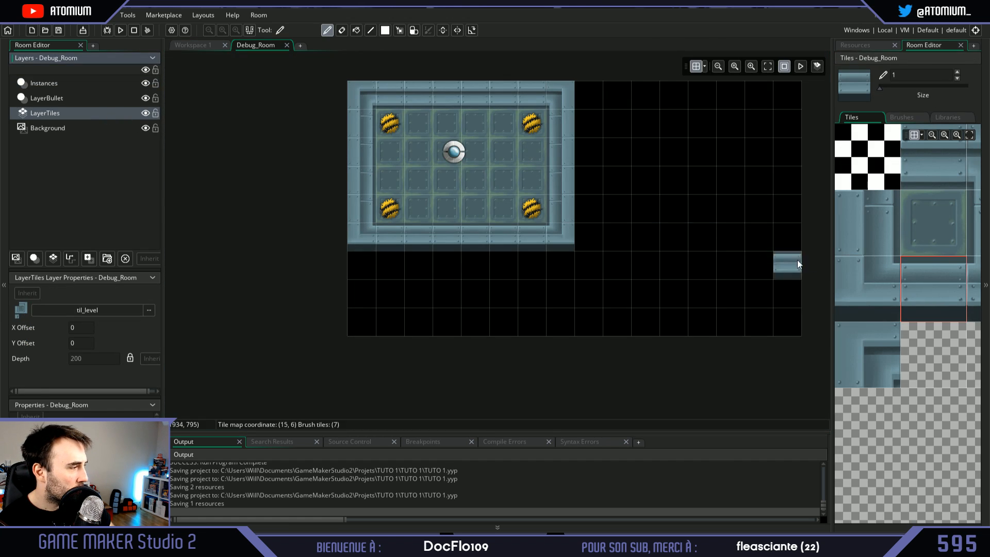
pyautogui.moveTo(355, 240); pyautogui.dragTo(589, 243, button='right')
pyautogui.moveTo(571, 117); pyautogui.dragTo(567, 219, button='right')
pyautogui.click(573, 94)
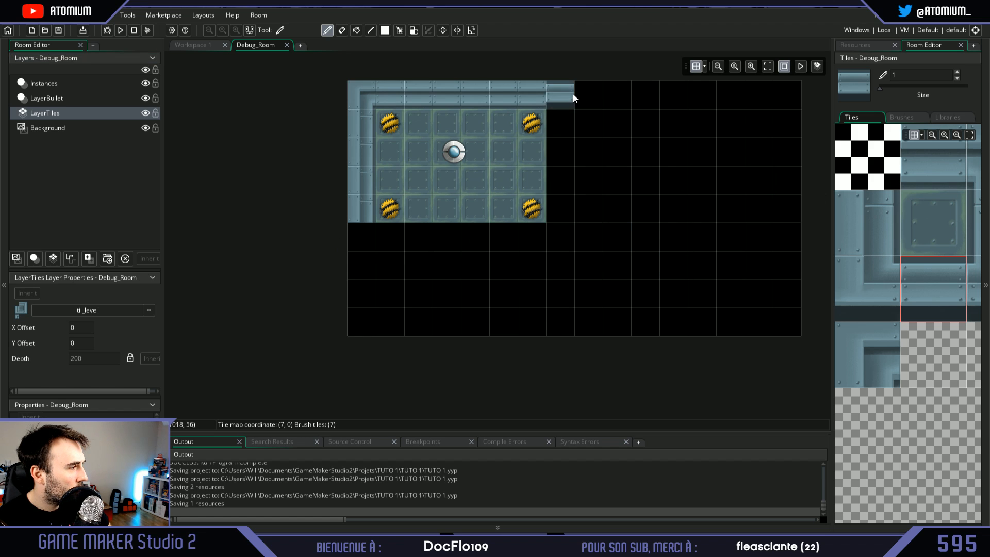
pyautogui.rightClick(569, 103)
# - Paint new bottom and right walls along the enlarged room's edges and place the upper-right and lower-left corner tiles
pyautogui.moveTo(390, 320); pyautogui.dragTo(755, 325)
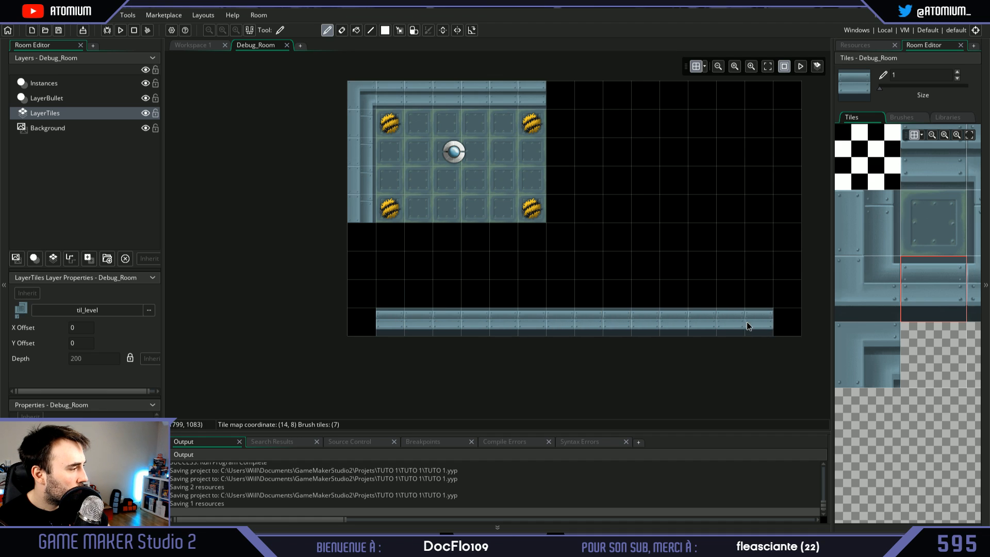
pyautogui.click(969, 233)
pyautogui.moveTo(794, 296)
pyautogui.mouseDown()
pyautogui.moveTo(794, 118)
pyautogui.moveTo(795, 228)
pyautogui.mouseUp()
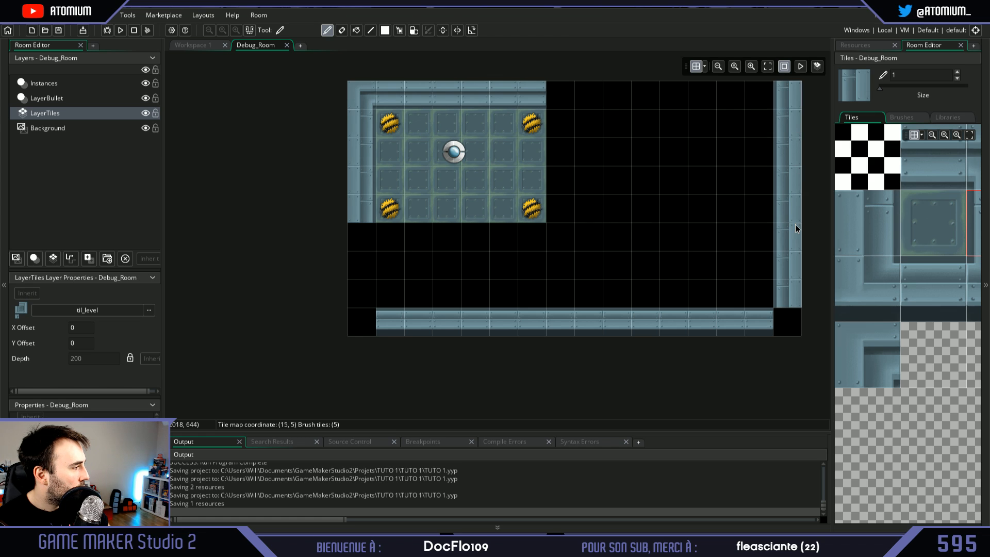
pyautogui.rightClick(792, 101)
pyautogui.click(973, 170)
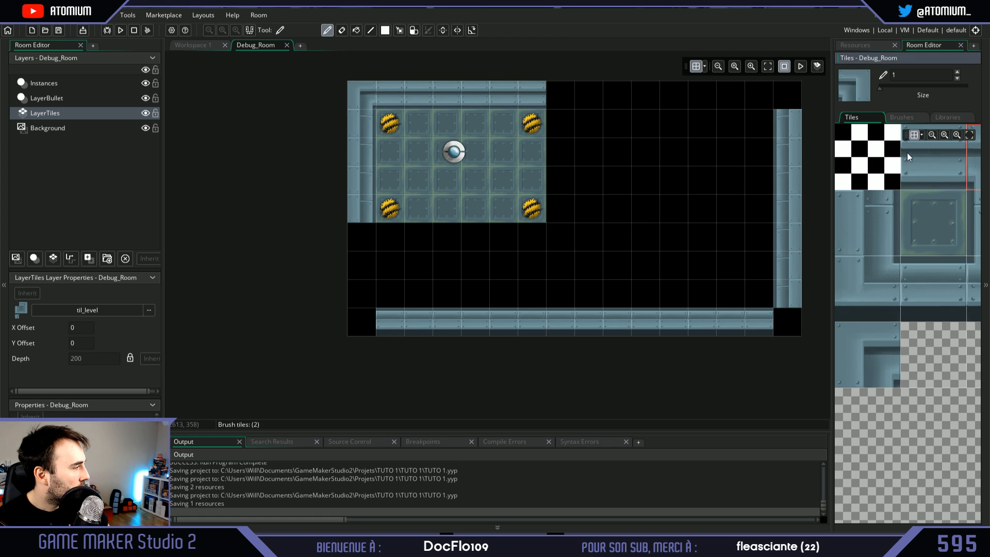
pyautogui.click(787, 95)
pyautogui.click(875, 350)
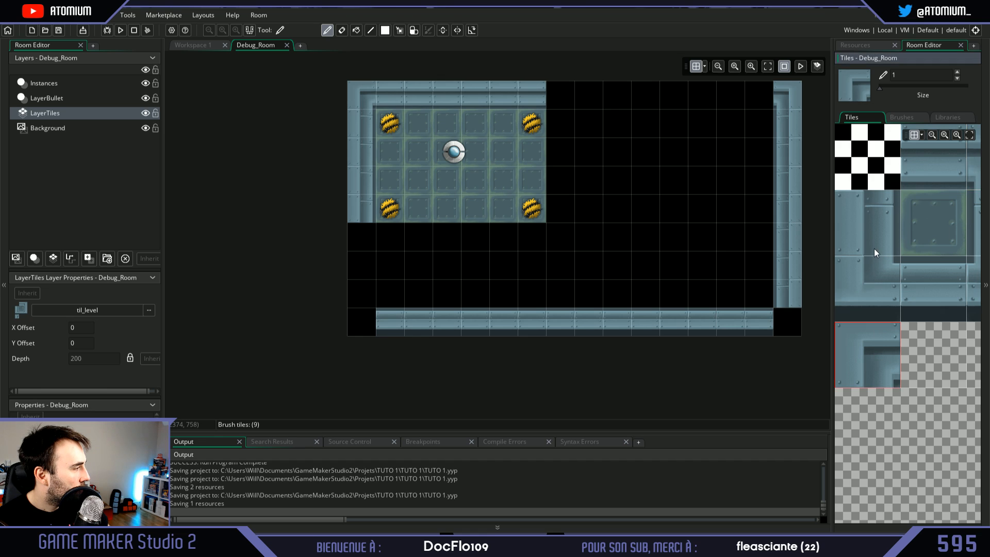
pyautogui.click(361, 322)
# - Extend the left wall down to the lower-left corner and fill the empty interior of the room with floor tiles
pyautogui.click(868, 223)
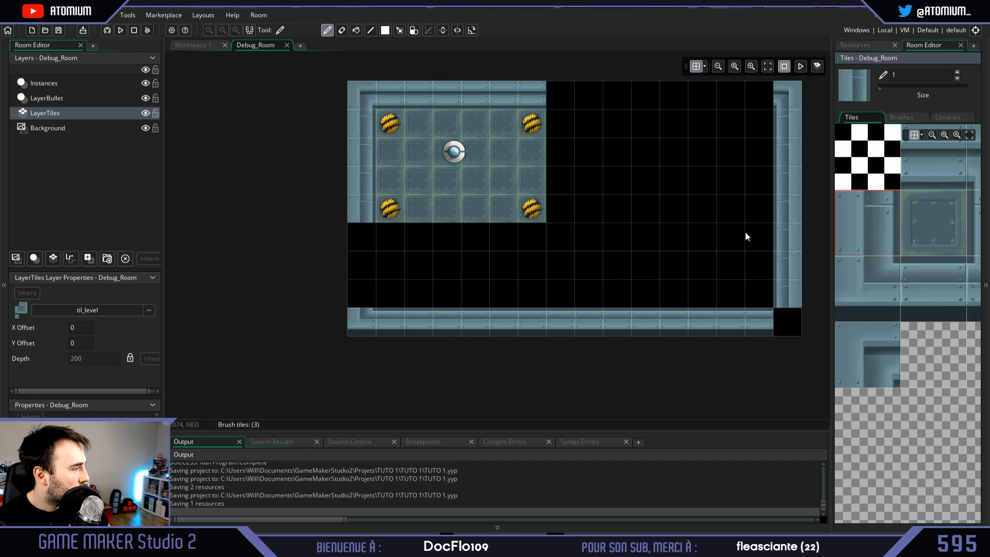
pyautogui.moveTo(351, 244)
pyautogui.mouseDown()
pyautogui.moveTo(362, 295)
pyautogui.moveTo(446, 236)
pyautogui.moveTo(713, 243)
pyautogui.moveTo(758, 273)
pyautogui.moveTo(563, 289)
pyautogui.moveTo(407, 273)
pyautogui.moveTo(704, 262)
pyautogui.moveTo(760, 222)
pyautogui.moveTo(559, 208)
pyautogui.moveTo(728, 178)
pyautogui.moveTo(741, 152)
pyautogui.moveTo(561, 137)
pyautogui.moveTo(710, 130)
pyautogui.mouseUp()
pyautogui.click(946, 223)
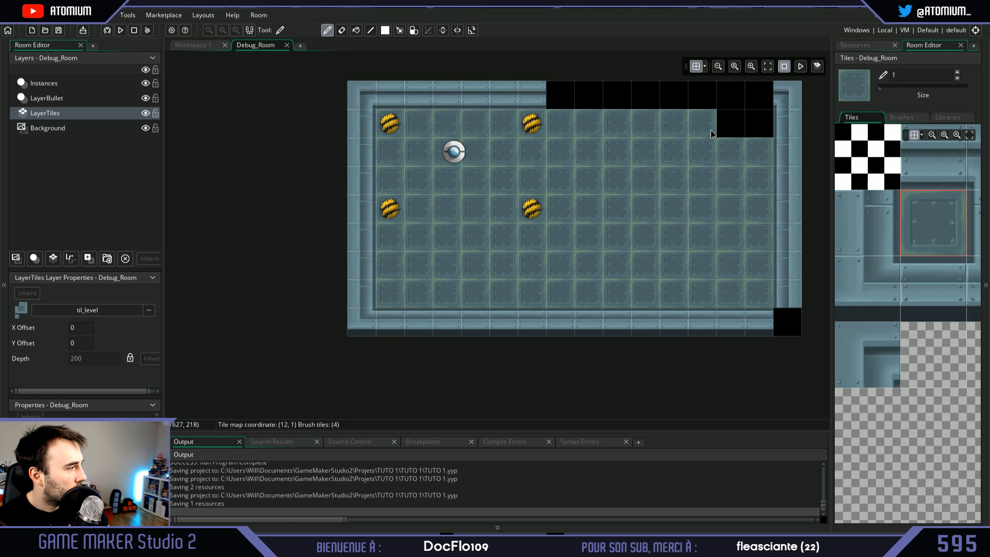
# - Place the lower-right corner tile and complete the top wall across to the upper-right corner
pyautogui.click(932, 309)
pyautogui.click(787, 321)
pyautogui.click(929, 181)
pyautogui.click(633, 98)
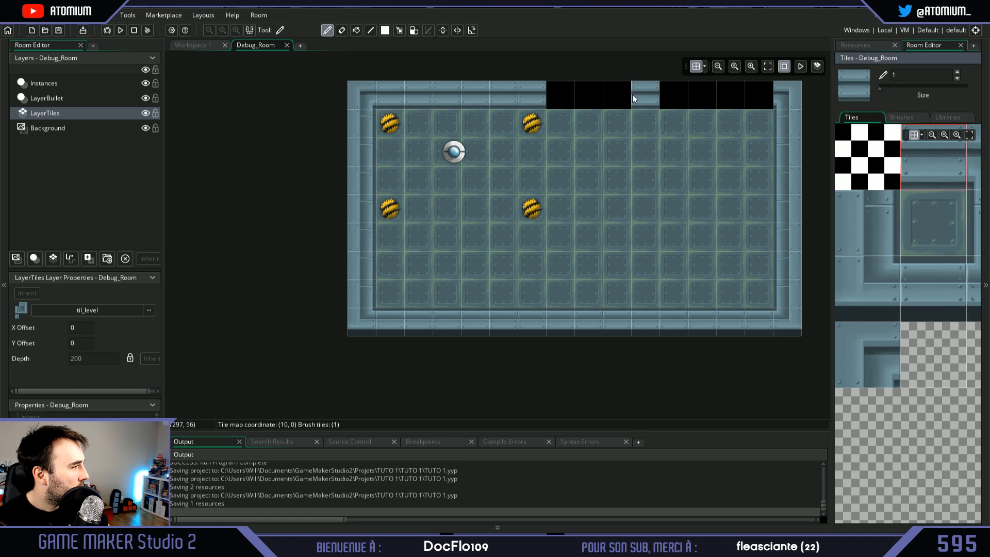
pyautogui.moveTo(634, 98); pyautogui.dragTo(755, 91)
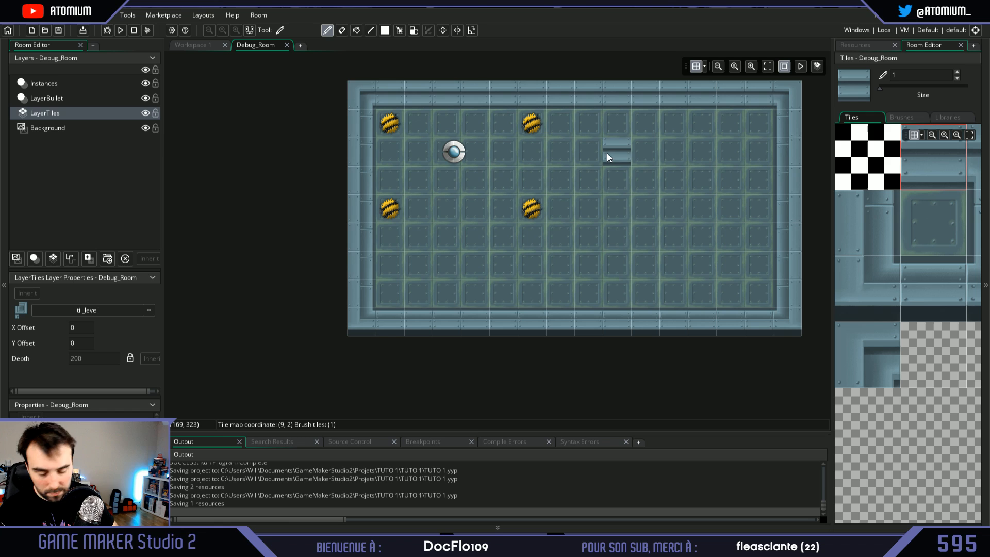
pyautogui.click(883, 49)
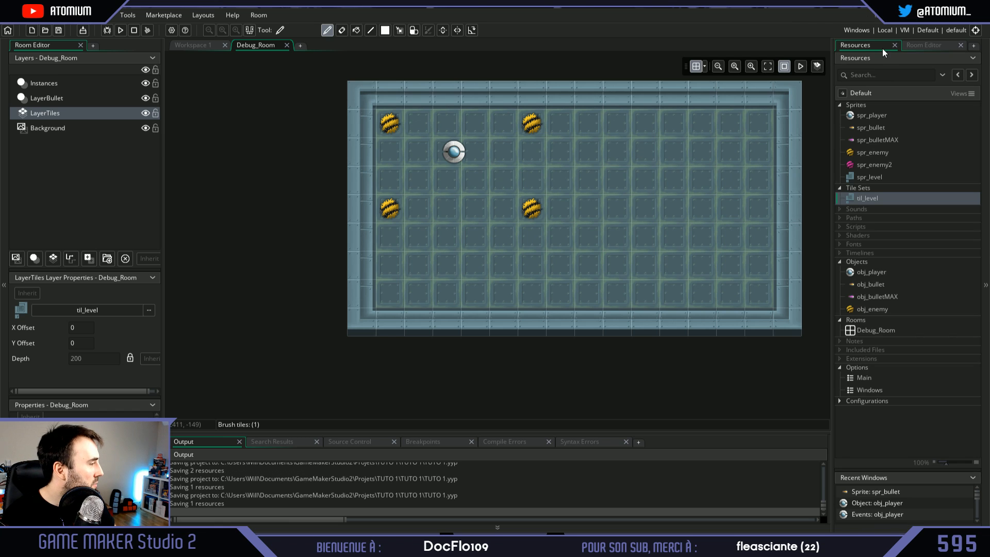
pyautogui.click(879, 309)
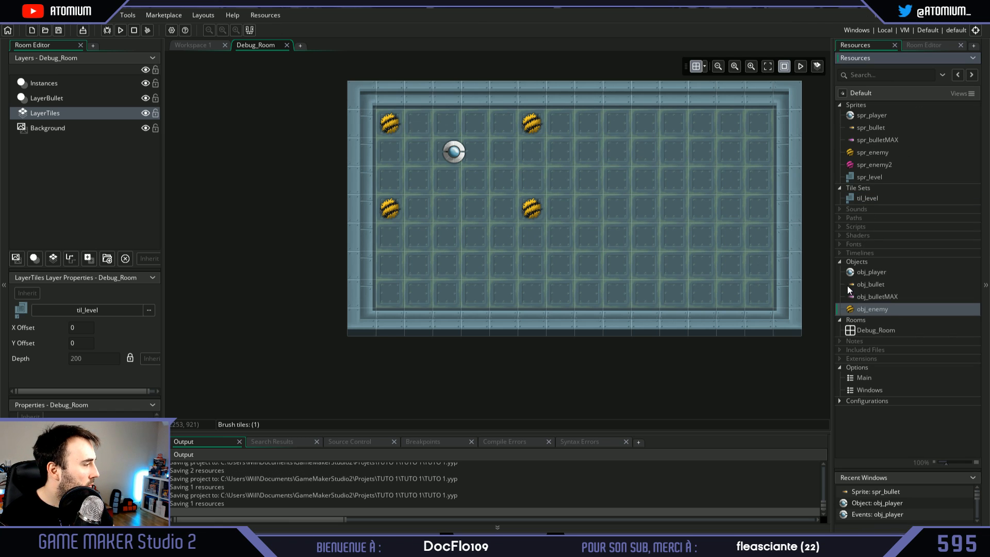
pyautogui.doubleClick(874, 311)
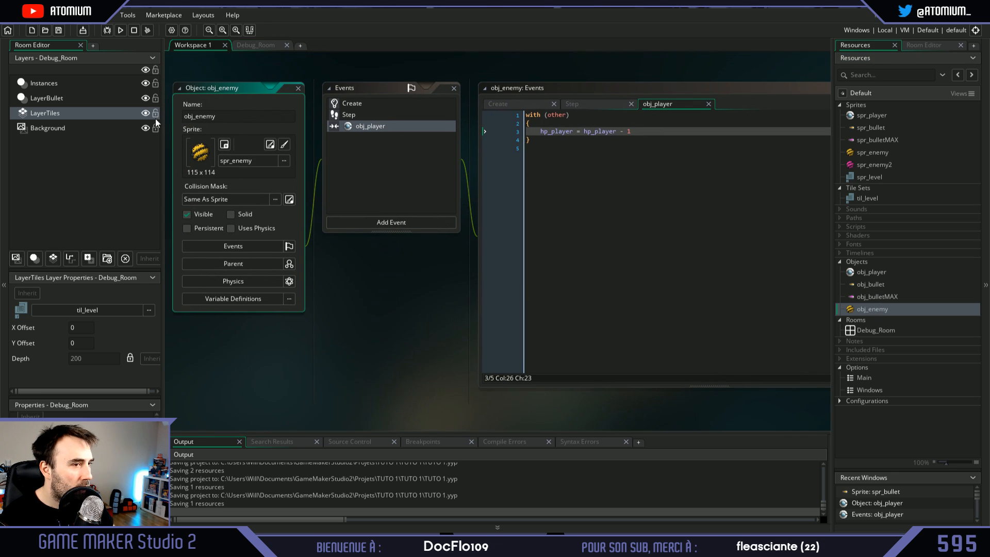
# - On the Instances layer, move three enemies into the enlarged room's outer corners and the player to the room's centre
pyautogui.click(63, 84)
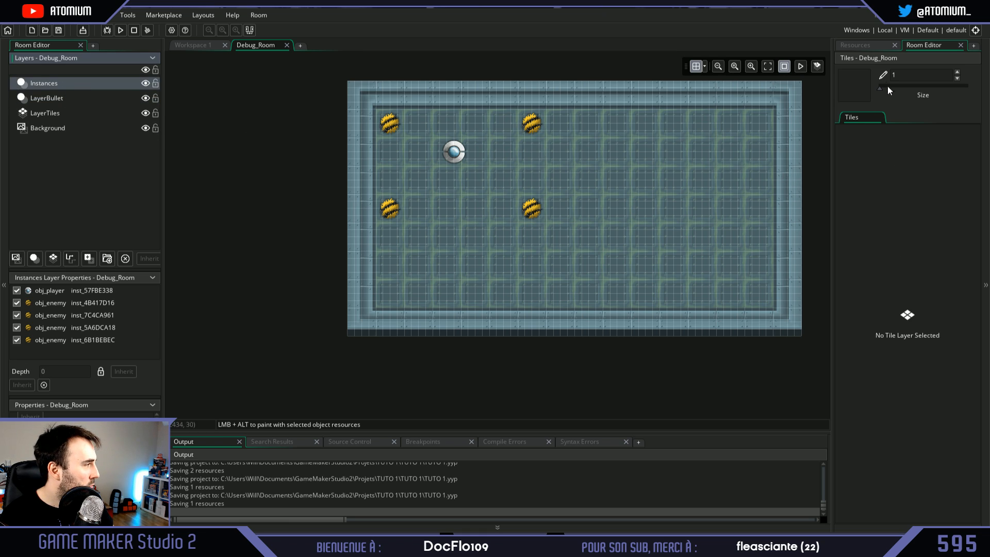
pyautogui.click(860, 46)
pyautogui.moveTo(528, 124); pyautogui.dragTo(756, 123)
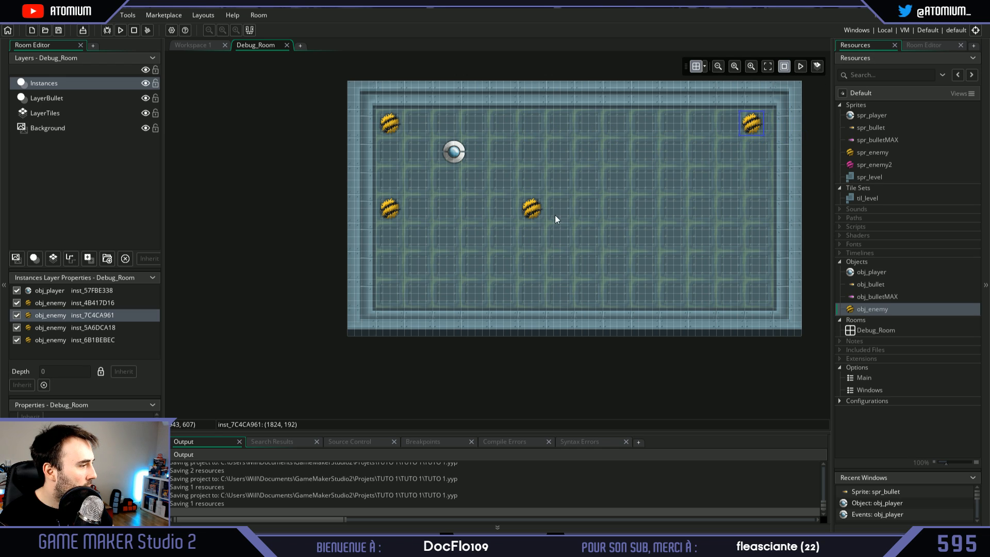
pyautogui.moveTo(538, 208); pyautogui.dragTo(757, 292)
pyautogui.moveTo(390, 216); pyautogui.dragTo(399, 302)
pyautogui.moveTo(460, 156); pyautogui.dragTo(578, 209)
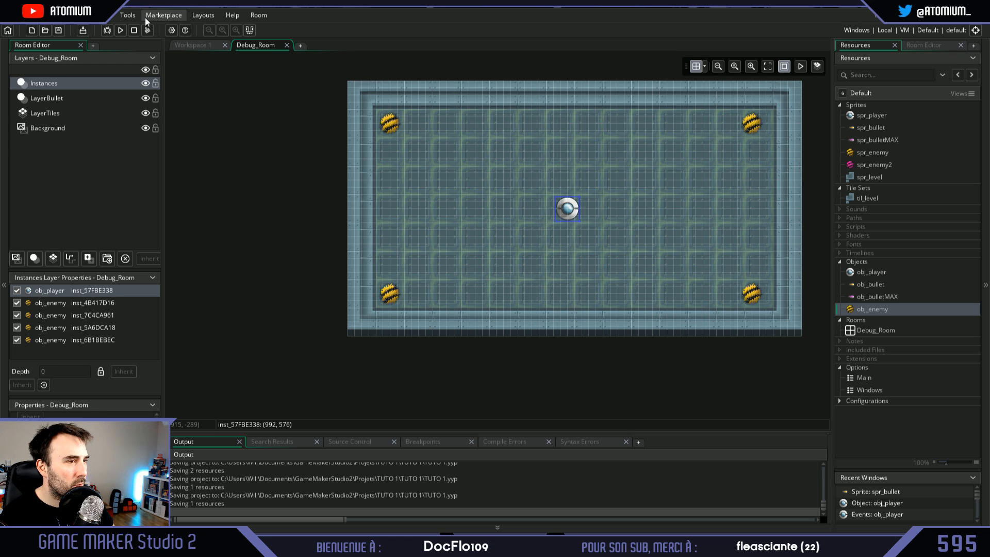
# - Run the game, test the player's movement and shooting in the enlarged room, and close the game
pyautogui.click(122, 32)
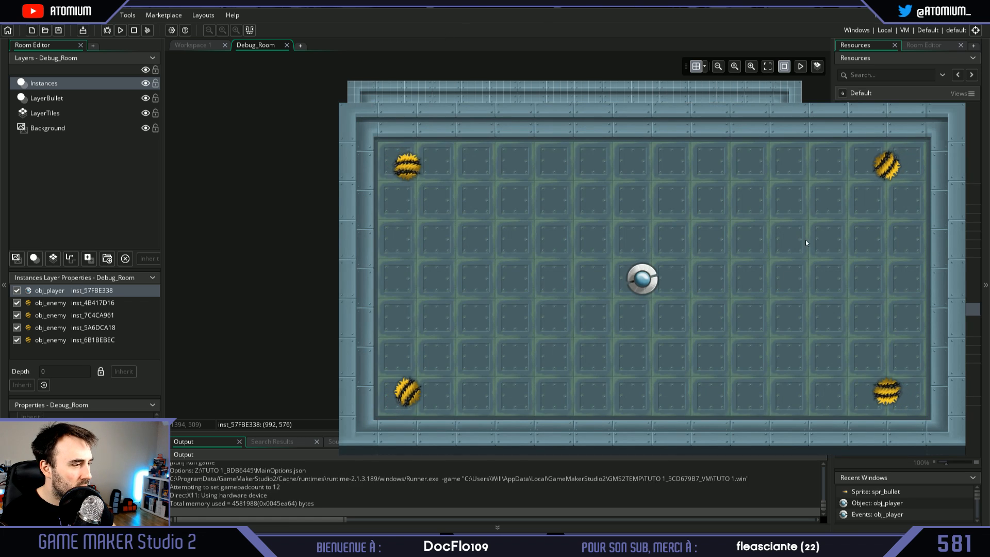
pyautogui.moveTo(800, 231)
pyautogui.mouseDown()
pyautogui.moveTo(816, 200)
pyautogui.moveTo(827, 211)
pyautogui.moveTo(813, 363)
pyautogui.moveTo(667, 332)
pyautogui.moveTo(568, 345)
pyautogui.moveTo(206, 202)
pyautogui.moveTo(196, 173)
pyautogui.moveTo(196, 184)
pyautogui.moveTo(573, 297)
pyautogui.mouseUp()
pyautogui.press('d')
pyautogui.press('s')
pyautogui.click(815, 6)
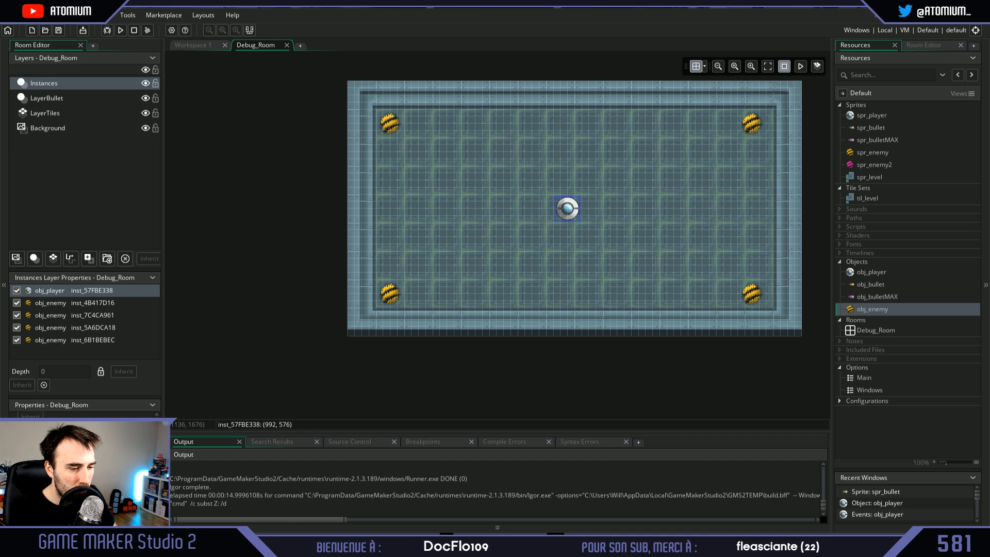
# - Increase Debug_Room's width again in its room settings so the room extends well past the right wall, and save the project
pyautogui.click(96, 453)
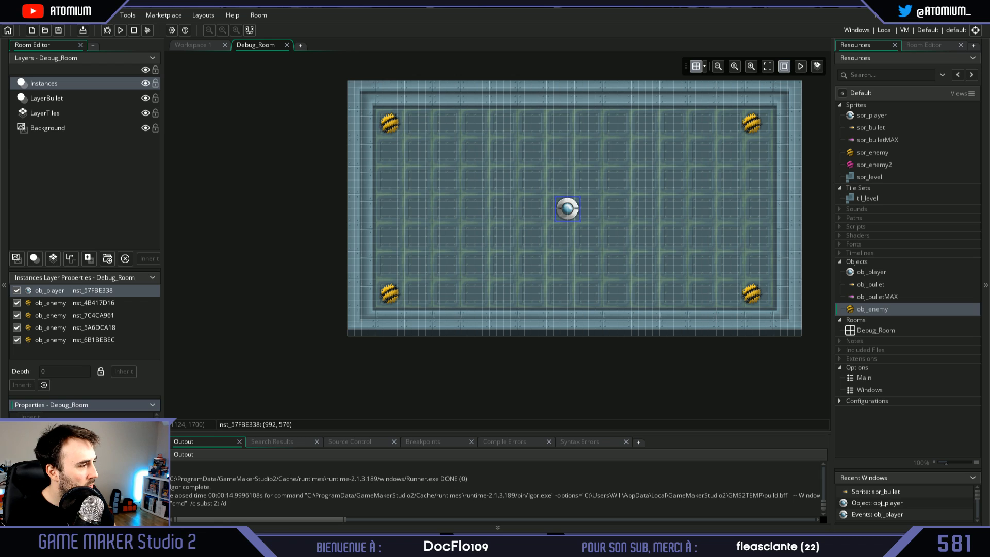
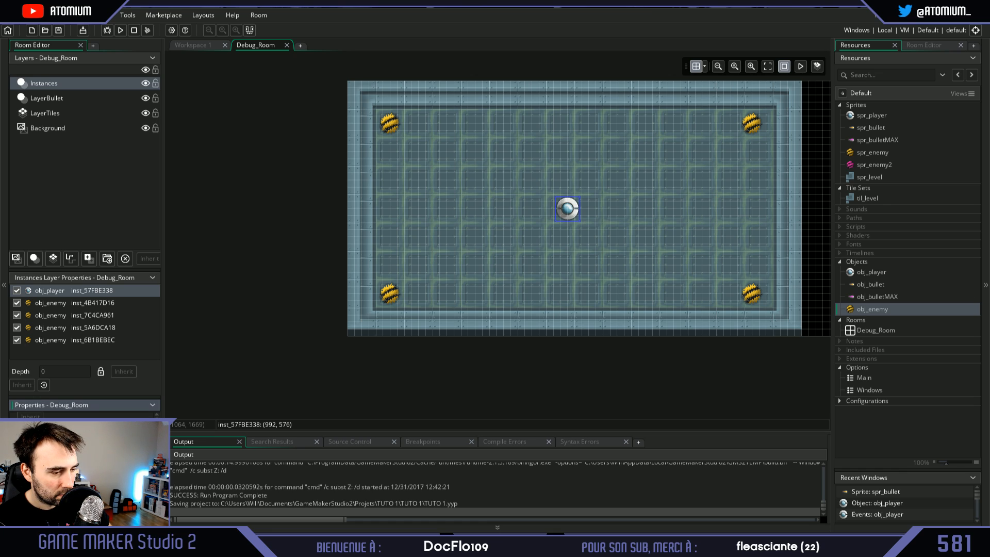
pyautogui.scroll(3, 339, 283)
pyautogui.scroll(-2, 338, 285)
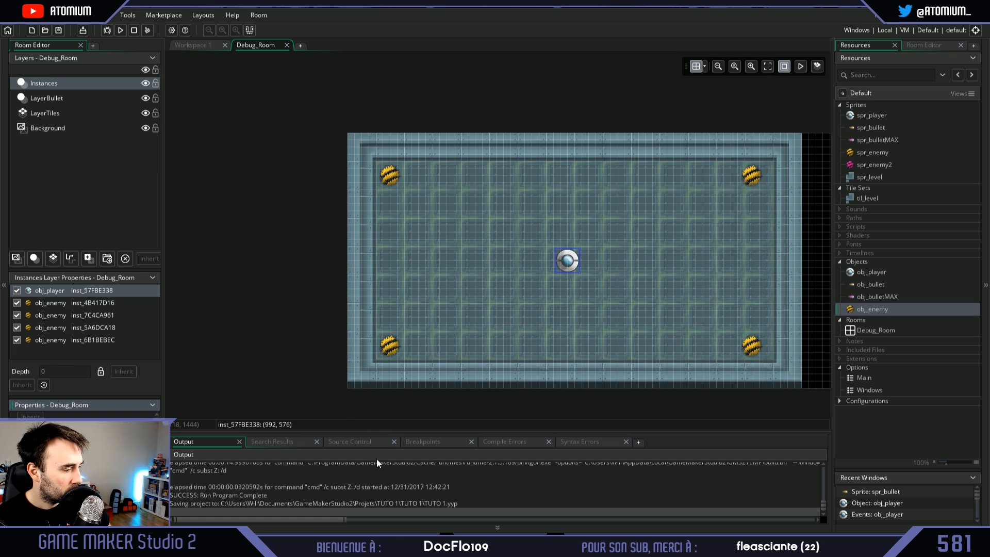
pyautogui.moveTo(334, 518)
pyautogui.mouseDown()
pyautogui.moveTo(540, 517)
pyautogui.moveTo(335, 518)
pyautogui.mouseUp()
pyautogui.click(621, 394)
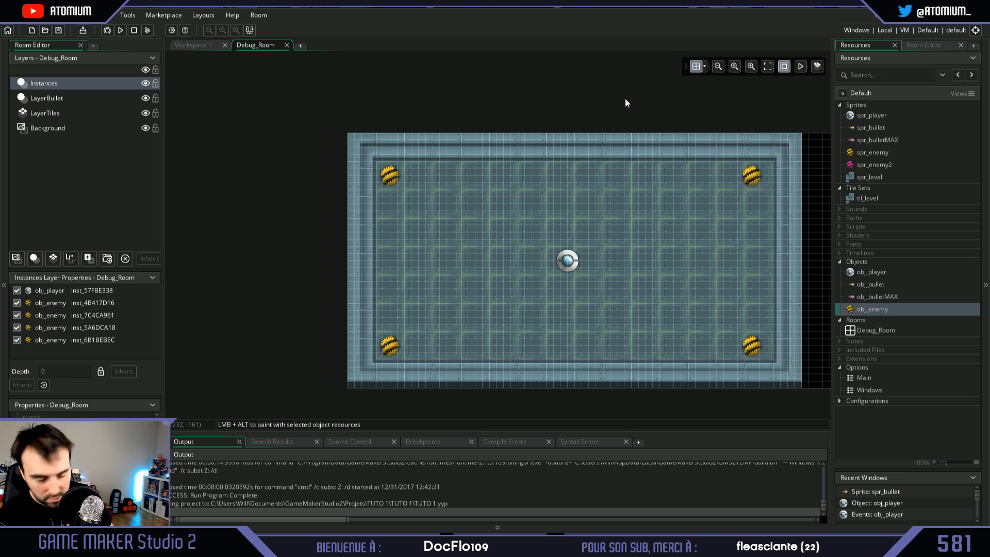
pyautogui.moveTo(639, 100); pyautogui.dragTo(493, 107, button='middle')
pyautogui.moveTo(667, 124); pyautogui.dragTo(318, 88, button='middle')
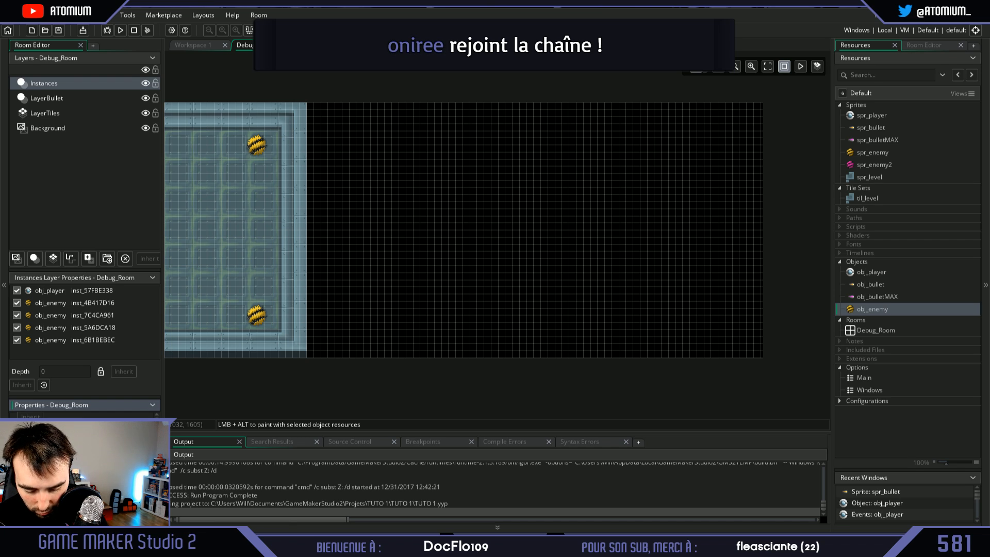
pyautogui.hotkey('ctrl', 's')
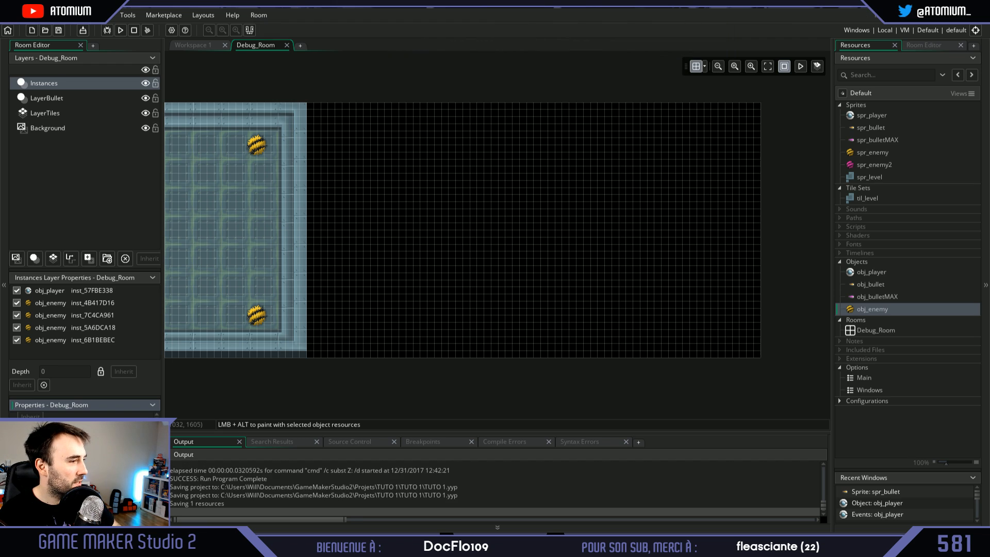
# - Increase Debug_Room's height in its room settings so the room extends well below the tiled bottom wall
pyautogui.click(284, 367)
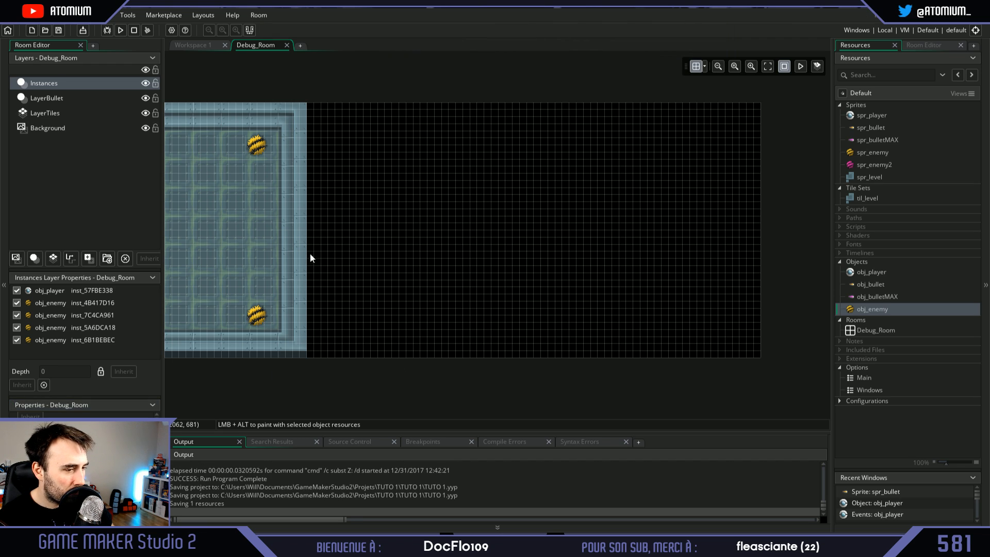
pyautogui.moveTo(276, 222); pyautogui.dragTo(614, 119, button='middle')
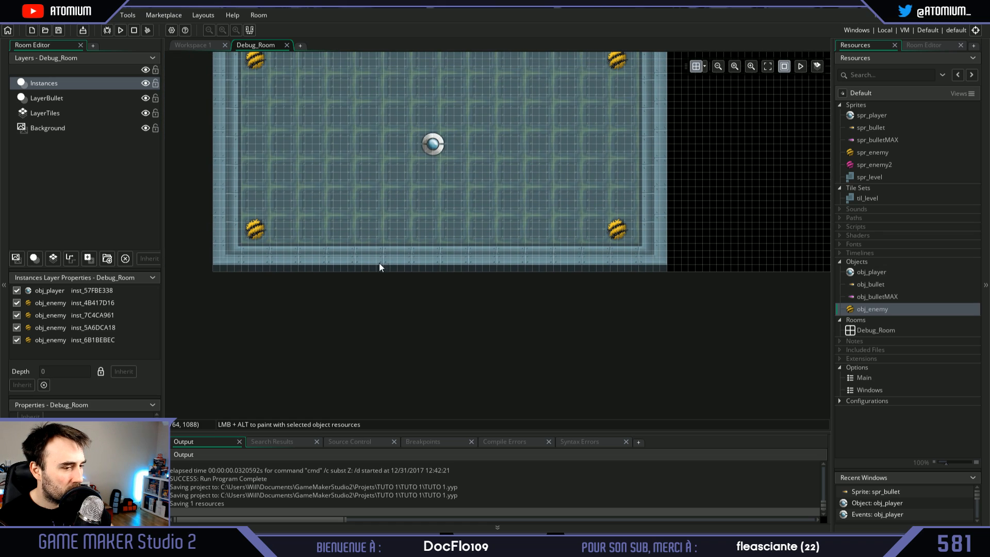
pyautogui.click(94, 470)
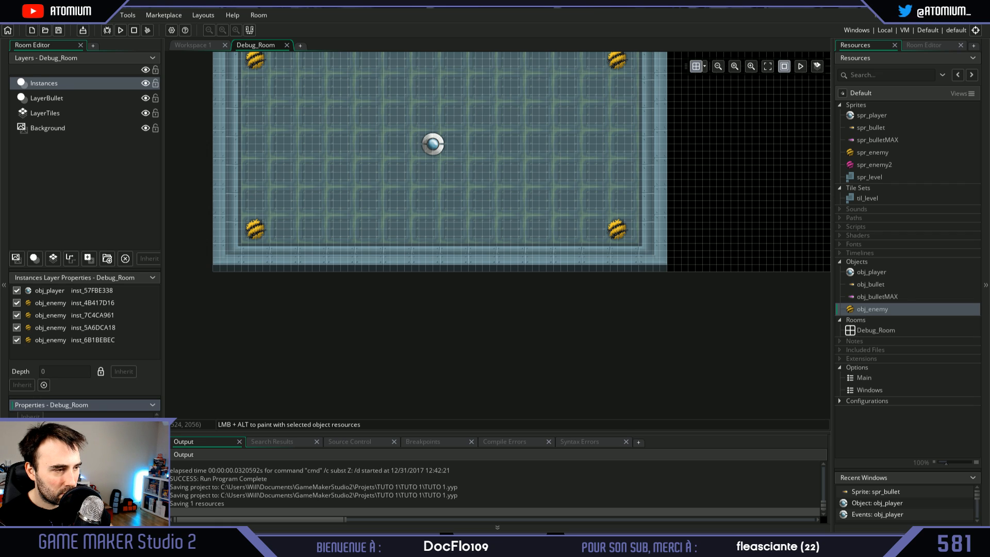
pyautogui.moveTo(376, 338); pyautogui.dragTo(415, 366, button='middle')
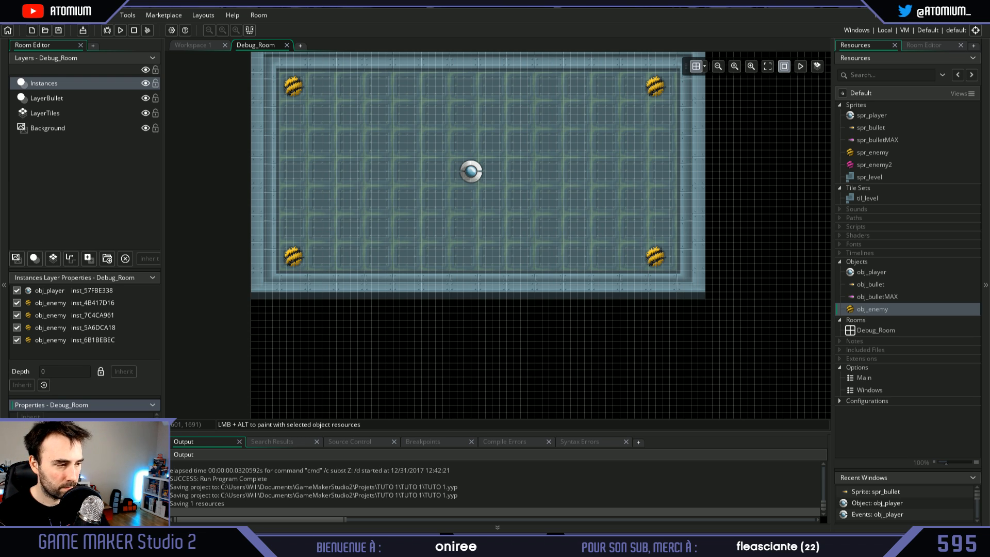
pyautogui.scroll(-3, 349, 256)
pyautogui.moveTo(349, 252); pyautogui.dragTo(319, 281, button='middle')
pyautogui.moveTo(367, 207); pyautogui.dragTo(321, 297, button='middle')
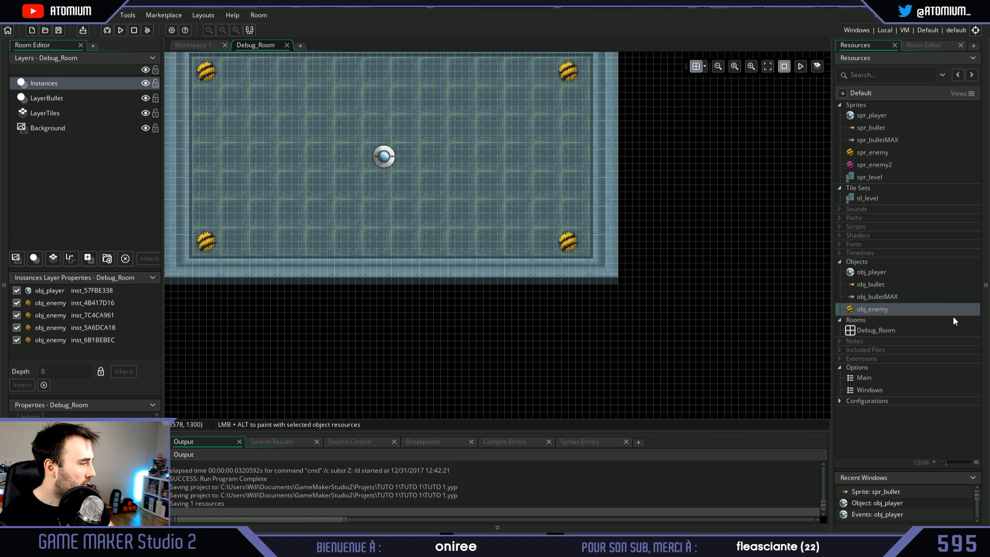
# - On the LayerTiles layer, place the lower-left corner wall tile in the enlarged room's bottom-left cell (0, 17)
pyautogui.click(924, 45)
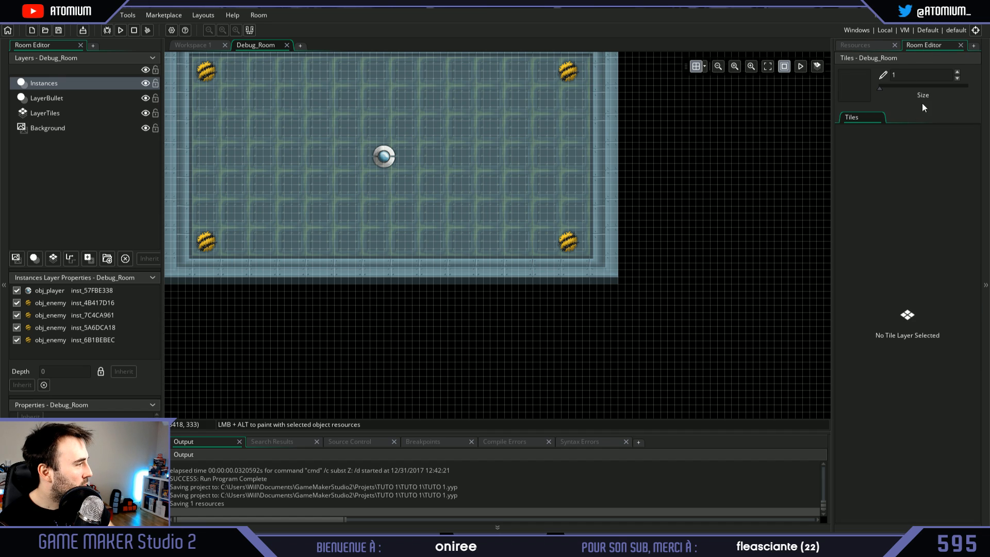
pyautogui.click(861, 46)
pyautogui.click(907, 45)
pyautogui.click(87, 101)
pyautogui.click(45, 113)
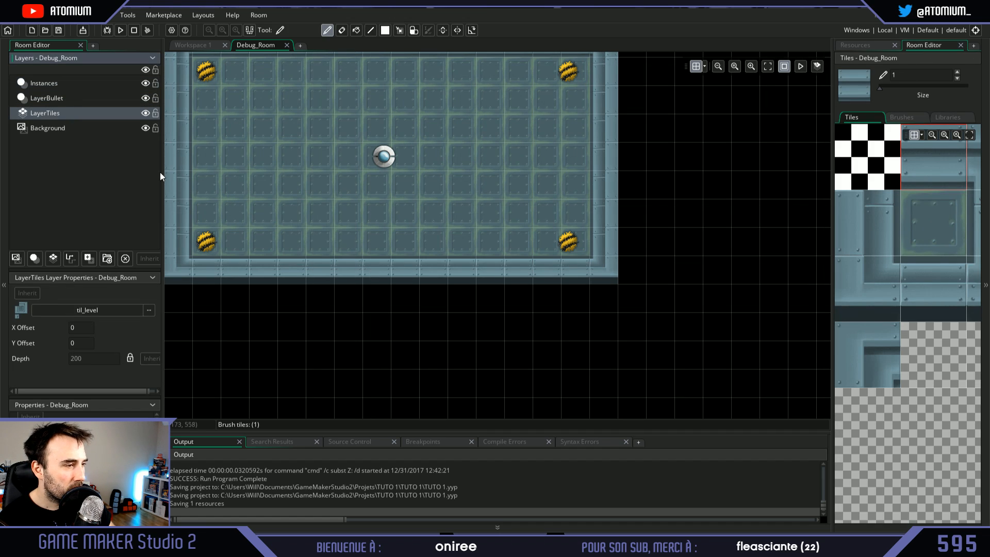
pyautogui.click(860, 295)
pyautogui.scroll(-5, 295, 354)
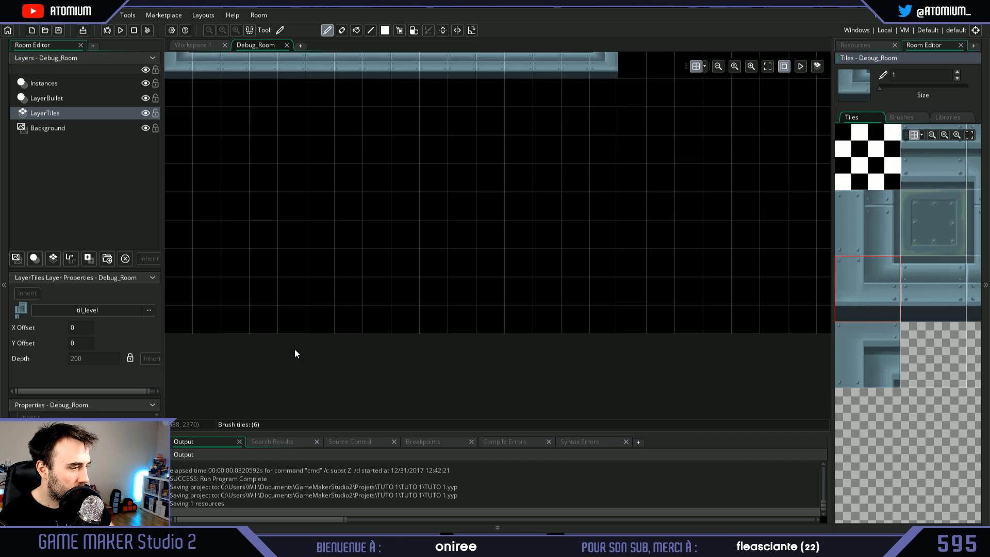
pyautogui.keyDown('shift'); pyautogui.hscroll(-3, 240, 322); pyautogui.keyUp('shift')
pyautogui.click(265, 269)
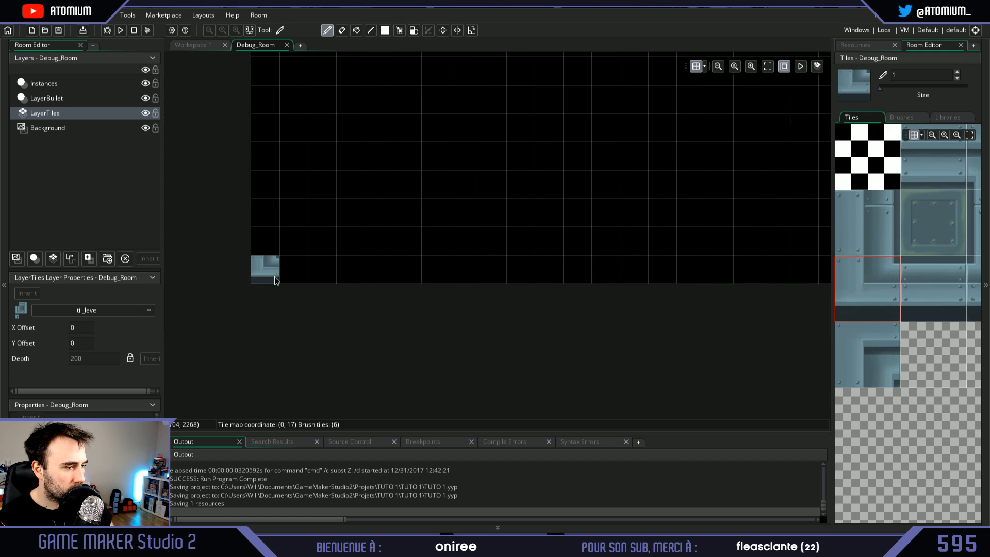
# - Paint the left vertical wall tile up column 0 from the lower-left corner to the existing left wall
pyautogui.click(879, 233)
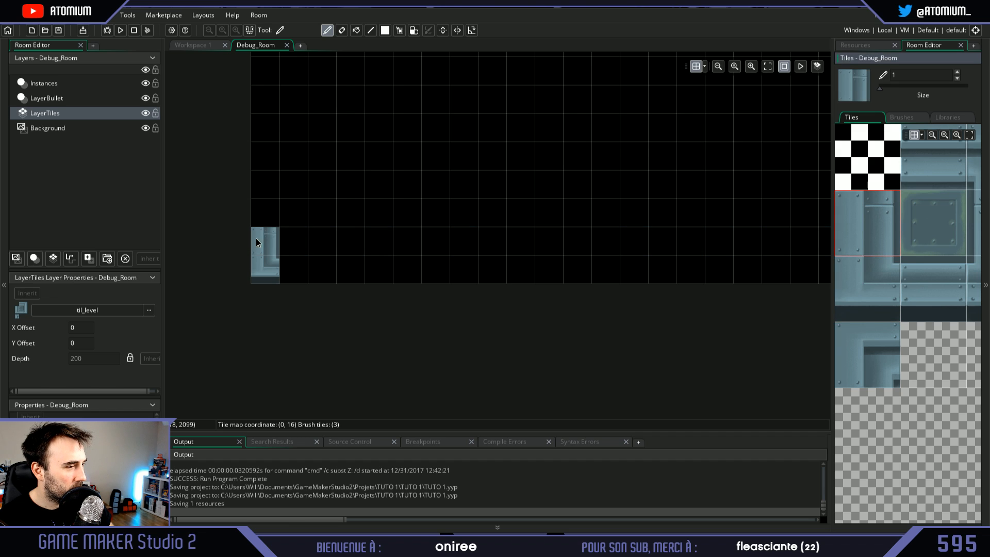
pyautogui.moveTo(256, 238); pyautogui.dragTo(270, 166)
pyautogui.moveTo(236, 97); pyautogui.dragTo(220, 318, button='middle')
pyautogui.moveTo(251, 212); pyautogui.dragTo(243, 348)
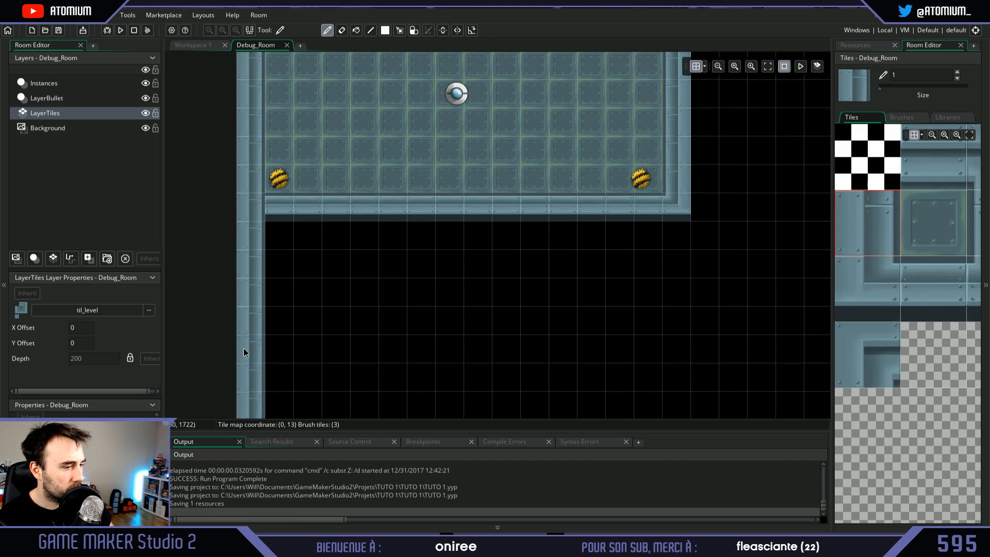
# - Erase the old room's bottom wall tiles and its right wall tiles in column 15
pyautogui.click(281, 211)
pyautogui.moveTo(281, 211); pyautogui.dragTo(635, 212, button='right')
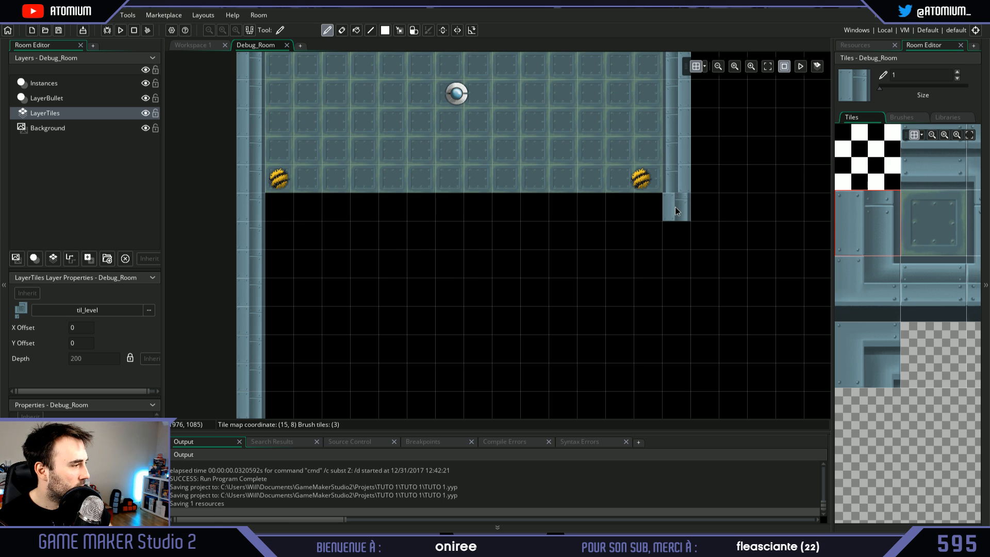
pyautogui.scroll(3, 675, 206)
pyautogui.moveTo(679, 282); pyautogui.dragTo(675, 85, button='right')
# - Extend the top wall tiles along row 0 and place the upper-right corner tile in cell (31, 0)
pyautogui.click(946, 161)
pyautogui.moveTo(685, 84)
pyautogui.mouseDown(button='middle')
pyautogui.moveTo(713, 86)
pyautogui.moveTo(326, 109)
pyautogui.mouseUp(button='middle')
pyautogui.moveTo(327, 109); pyautogui.dragTo(732, 99)
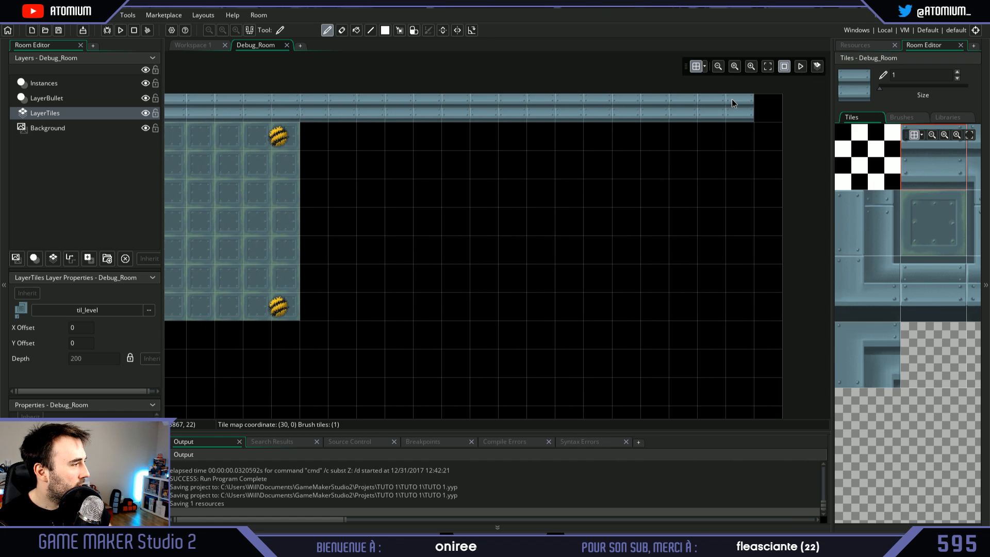
pyautogui.click(974, 168)
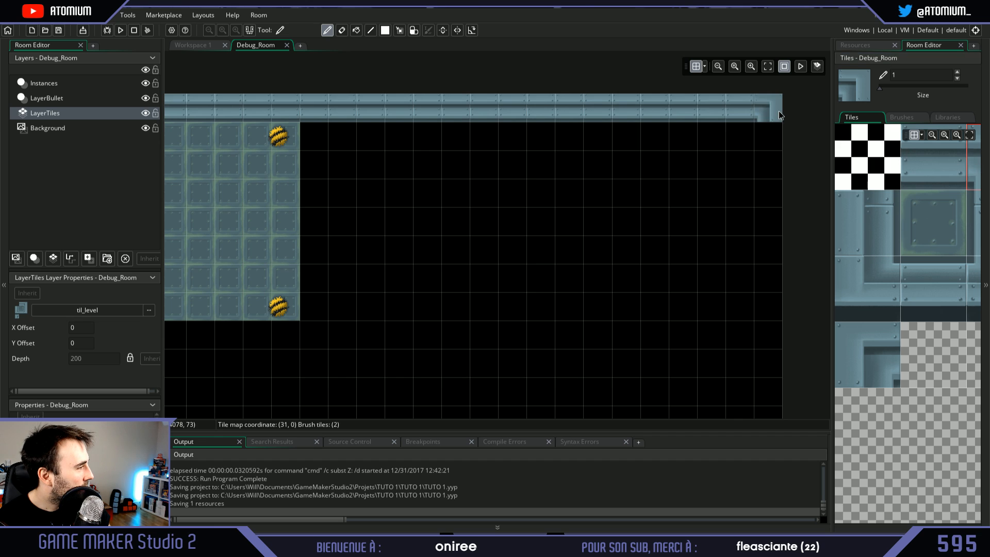
pyautogui.click(776, 109)
# - Paint the right wall tiles down column 31 and place the lower-right corner tile in the room's bottom-right cell
pyautogui.click(971, 213)
pyautogui.moveTo(775, 139)
pyautogui.mouseDown(button='middle')
pyautogui.moveTo(769, 244)
pyautogui.moveTo(730, 81)
pyautogui.mouseUp(button='middle')
pyautogui.moveTo(735, 72); pyautogui.dragTo(742, 143)
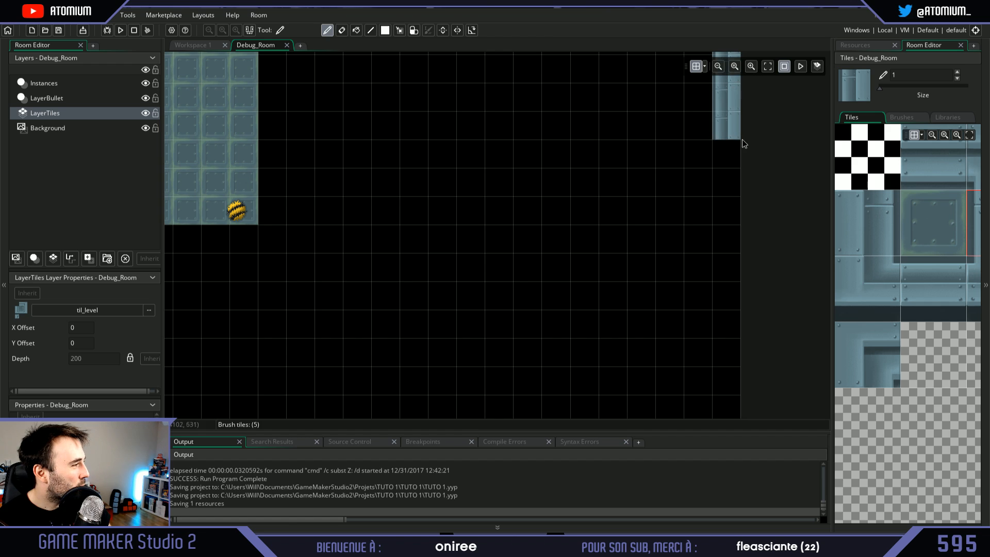
pyautogui.moveTo(734, 264); pyautogui.dragTo(776, 339)
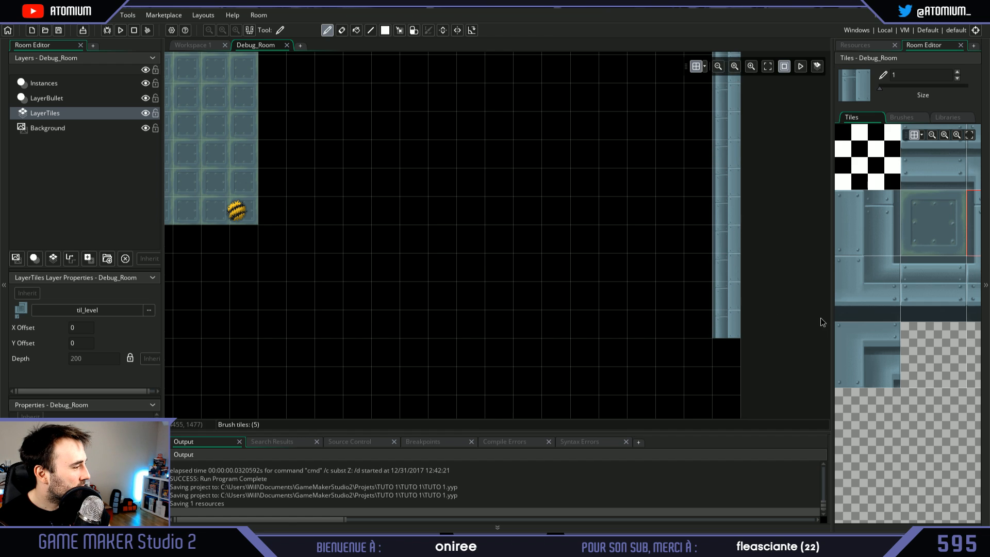
pyautogui.moveTo(744, 361); pyautogui.dragTo(705, 218, button='middle')
pyautogui.moveTo(705, 218); pyautogui.dragTo(701, 234)
pyautogui.moveTo(691, 301); pyautogui.dragTo(692, 322)
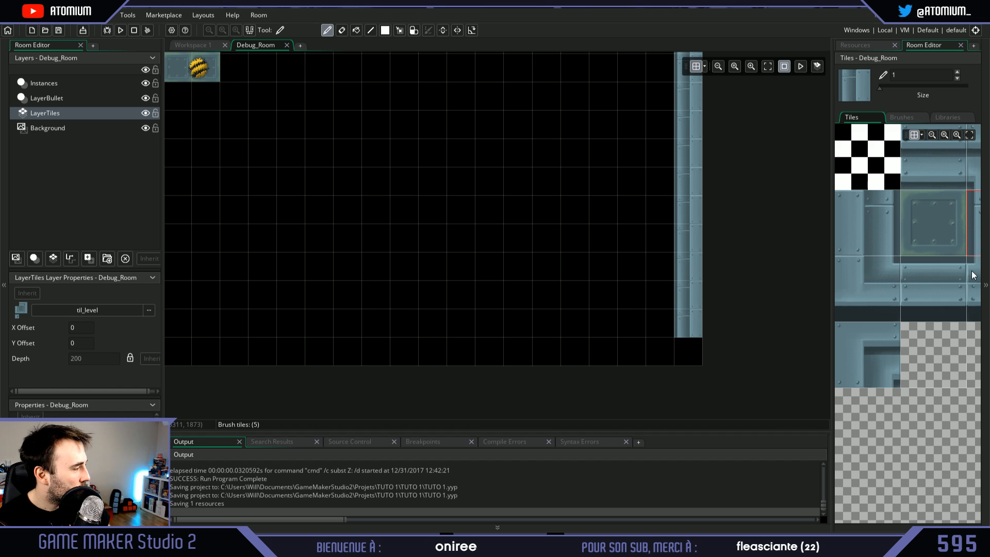
pyautogui.click(977, 291)
pyautogui.click(693, 355)
# - Paint the bottom wall tiles along row 17 between the two lower corner tiles
pyautogui.click(909, 296)
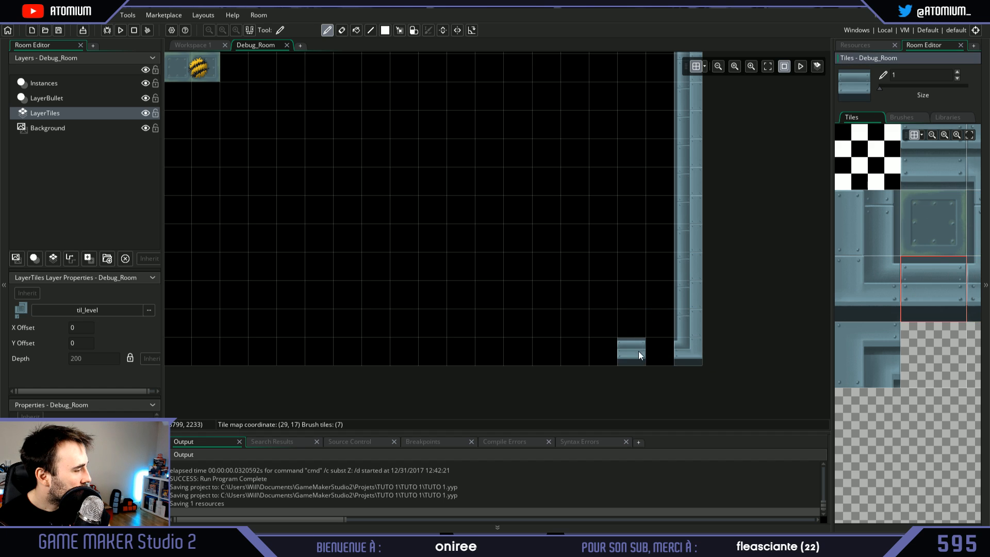
pyautogui.moveTo(650, 351)
pyautogui.mouseDown(button='middle')
pyautogui.moveTo(573, 351)
pyautogui.moveTo(774, 326)
pyautogui.mouseUp(button='middle')
pyautogui.moveTo(774, 326)
pyautogui.mouseDown()
pyautogui.moveTo(573, 321)
pyautogui.moveTo(346, 334)
pyautogui.mouseUp()
pyautogui.moveTo(331, 335); pyautogui.dragTo(726, 327, button='middle')
pyautogui.moveTo(323, 320); pyautogui.dragTo(727, 328)
# - Fill the empty area below the original floor with the central floor tile, down to the bottom wall
pyautogui.click(926, 214)
pyautogui.moveTo(320, 290)
pyautogui.mouseDown()
pyautogui.moveTo(338, 191)
pyautogui.moveTo(317, 259)
pyautogui.mouseUp()
pyautogui.moveTo(400, 153); pyautogui.dragTo(372, 263, button='middle')
pyautogui.moveTo(305, 176)
pyautogui.mouseDown()
pyautogui.moveTo(310, 260)
pyautogui.moveTo(469, 181)
pyautogui.moveTo(658, 199)
pyautogui.moveTo(329, 227)
pyautogui.moveTo(646, 238)
pyautogui.moveTo(374, 247)
pyautogui.moveTo(693, 260)
pyautogui.moveTo(435, 287)
pyautogui.moveTo(510, 316)
pyautogui.moveTo(696, 330)
pyautogui.moveTo(409, 340)
pyautogui.moveTo(358, 366)
pyautogui.moveTo(672, 372)
pyautogui.moveTo(470, 398)
pyautogui.moveTo(311, 394)
pyautogui.mouseUp()
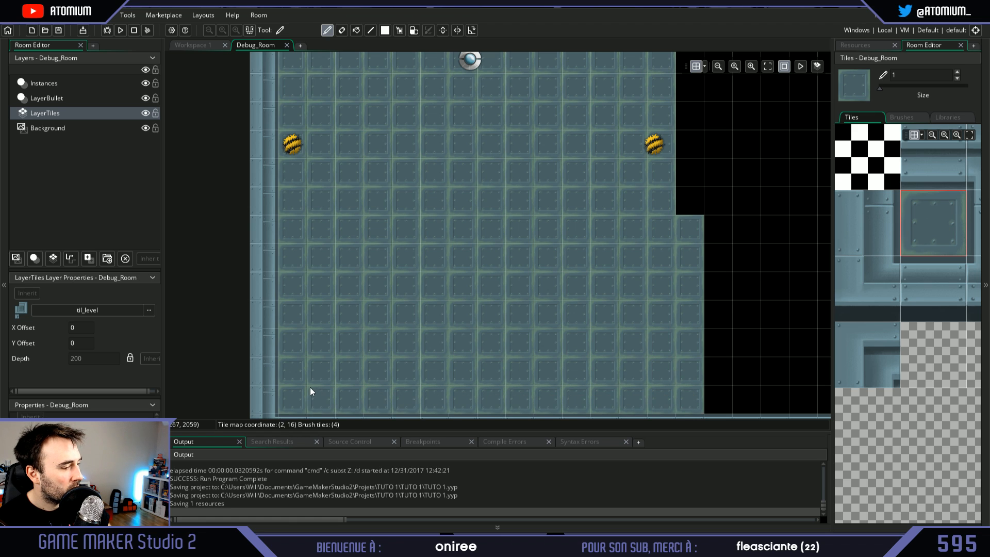
# - Fill the lower part of the room's right half with floor tiles up to the right wall
pyautogui.moveTo(721, 265); pyautogui.dragTo(328, 239, button='middle')
pyautogui.moveTo(309, 301)
pyautogui.mouseDown()
pyautogui.moveTo(688, 294)
pyautogui.moveTo(604, 272)
pyautogui.moveTo(314, 268)
pyautogui.moveTo(696, 243)
pyautogui.moveTo(555, 208)
pyautogui.moveTo(329, 206)
pyautogui.moveTo(696, 191)
pyautogui.moveTo(482, 154)
pyautogui.moveTo(329, 151)
pyautogui.moveTo(344, 159)
pyautogui.mouseUp()
pyautogui.moveTo(345, 159)
pyautogui.mouseDown(button='middle')
pyautogui.moveTo(464, 146)
pyautogui.moveTo(276, 215)
pyautogui.moveTo(287, 263)
pyautogui.mouseUp(button='middle')
pyautogui.moveTo(286, 262)
pyautogui.mouseDown()
pyautogui.moveTo(570, 273)
pyautogui.moveTo(635, 258)
pyautogui.moveTo(293, 234)
pyautogui.moveTo(263, 252)
pyautogui.moveTo(556, 230)
pyautogui.mouseUp()
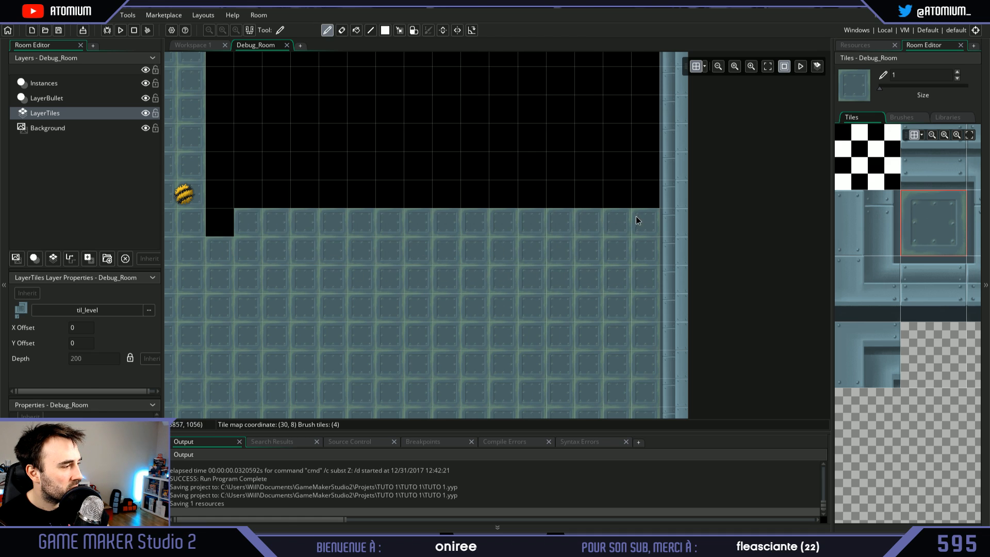
pyautogui.moveTo(635, 219)
pyautogui.mouseDown()
pyautogui.moveTo(227, 214)
pyautogui.moveTo(329, 195)
pyautogui.moveTo(598, 198)
pyautogui.moveTo(227, 154)
pyautogui.mouseUp()
# - Fill the remaining empty block below the top wall in the room's right half with floor tiles and save the project
pyautogui.scroll(3, 309, 190)
pyautogui.click(213, 114)
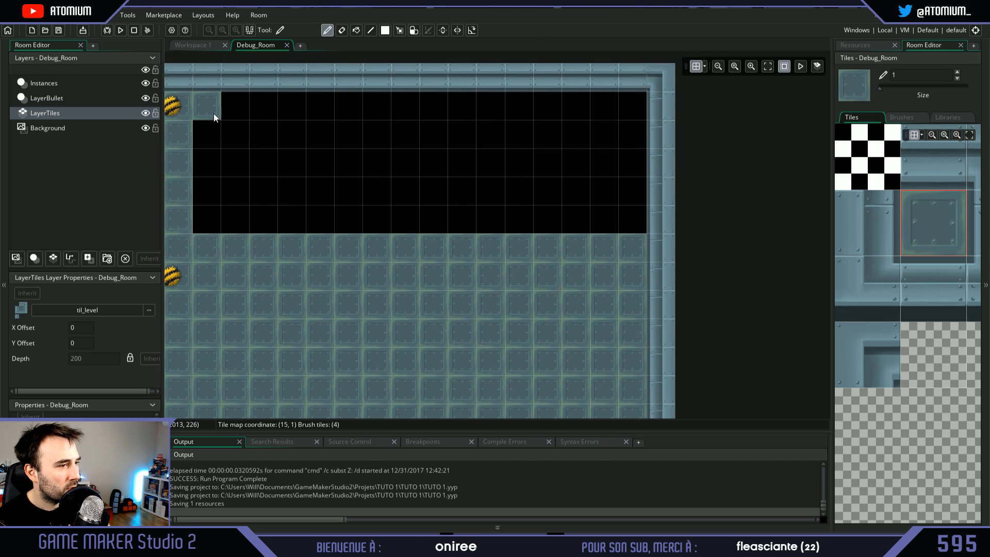
pyautogui.moveTo(213, 115)
pyautogui.mouseDown()
pyautogui.moveTo(420, 111)
pyautogui.moveTo(626, 126)
pyautogui.moveTo(617, 210)
pyautogui.moveTo(574, 164)
pyautogui.moveTo(542, 197)
pyautogui.mouseUp()
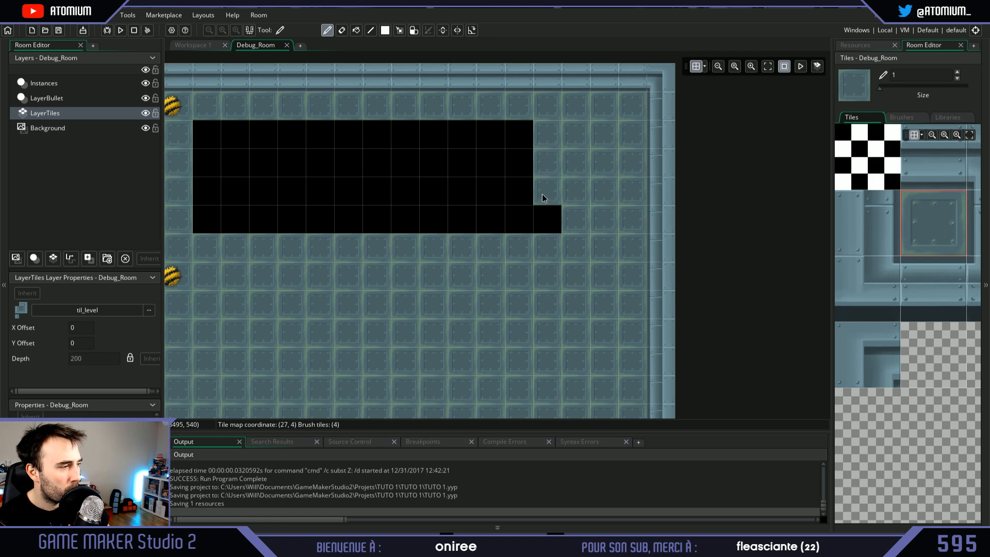
pyautogui.moveTo(507, 139)
pyautogui.mouseDown()
pyautogui.moveTo(452, 213)
pyautogui.moveTo(429, 157)
pyautogui.moveTo(403, 158)
pyautogui.moveTo(377, 166)
pyautogui.moveTo(317, 222)
pyautogui.moveTo(288, 138)
pyautogui.mouseUp()
pyautogui.moveTo(259, 131)
pyautogui.mouseDown()
pyautogui.moveTo(238, 218)
pyautogui.moveTo(218, 133)
pyautogui.mouseUp()
pyautogui.moveTo(287, 232)
pyautogui.mouseDown(button='middle')
pyautogui.moveTo(394, 162)
pyautogui.moveTo(495, 188)
pyautogui.mouseUp(button='middle')
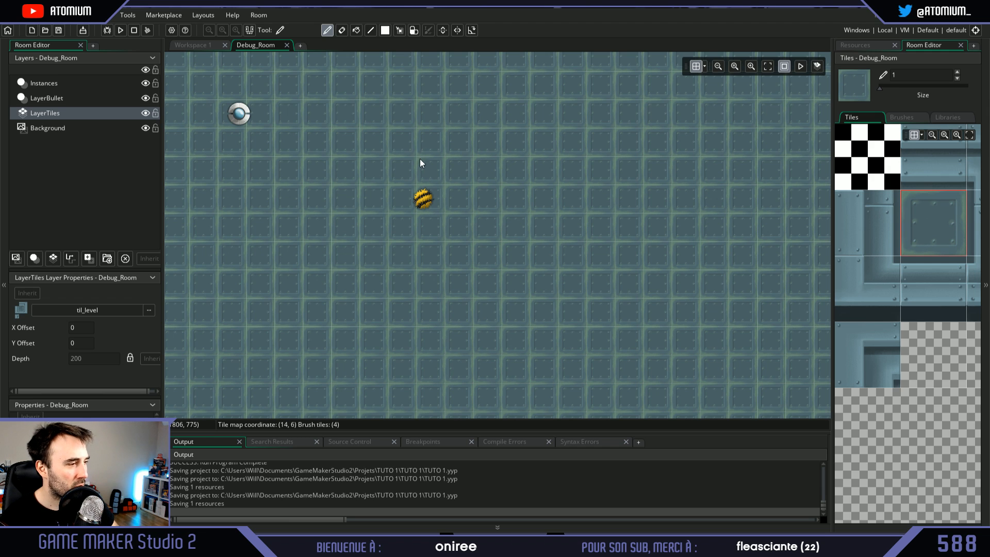
# - Run the game and test the player's movement and shooting in the fully tiled, enlarged room
pyautogui.moveTo(420, 160); pyautogui.dragTo(496, 230, button='middle')
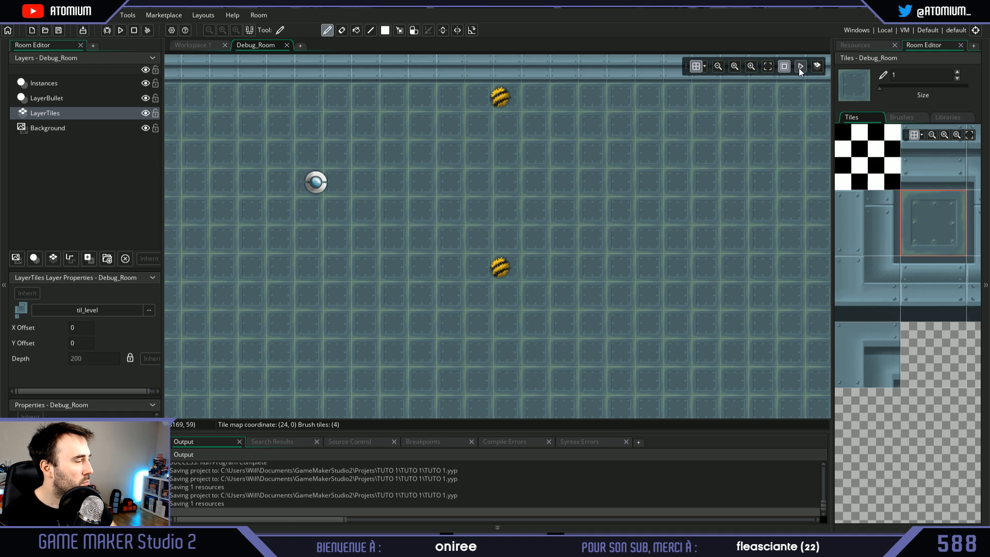
pyautogui.click(121, 29)
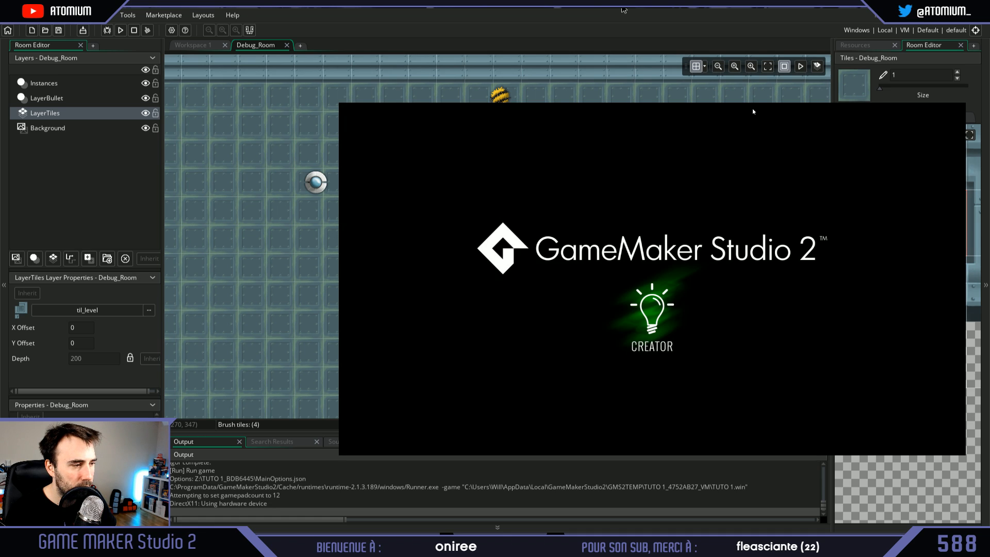
pyautogui.press('q')
pyautogui.press('s')
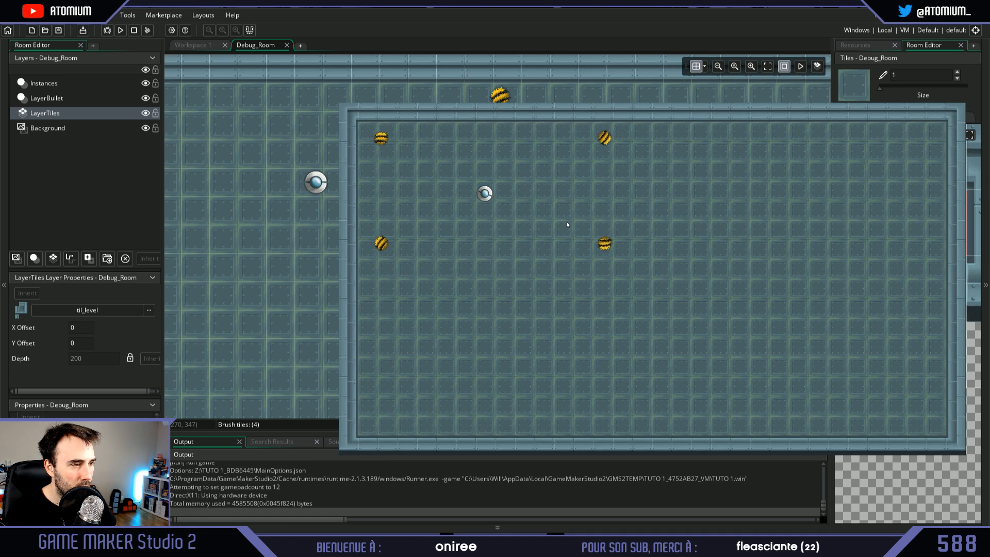
pyautogui.press('d')
pyautogui.moveTo(568, 223)
pyautogui.mouseDown()
pyautogui.moveTo(585, 242)
pyautogui.moveTo(575, 159)
pyautogui.moveTo(583, 165)
pyautogui.moveTo(573, 213)
pyautogui.moveTo(460, 244)
pyautogui.moveTo(479, 245)
pyautogui.moveTo(476, 220)
pyautogui.mouseUp()
pyautogui.press('z')
pyautogui.press('s')
pyautogui.press('q')
pyautogui.press('z')
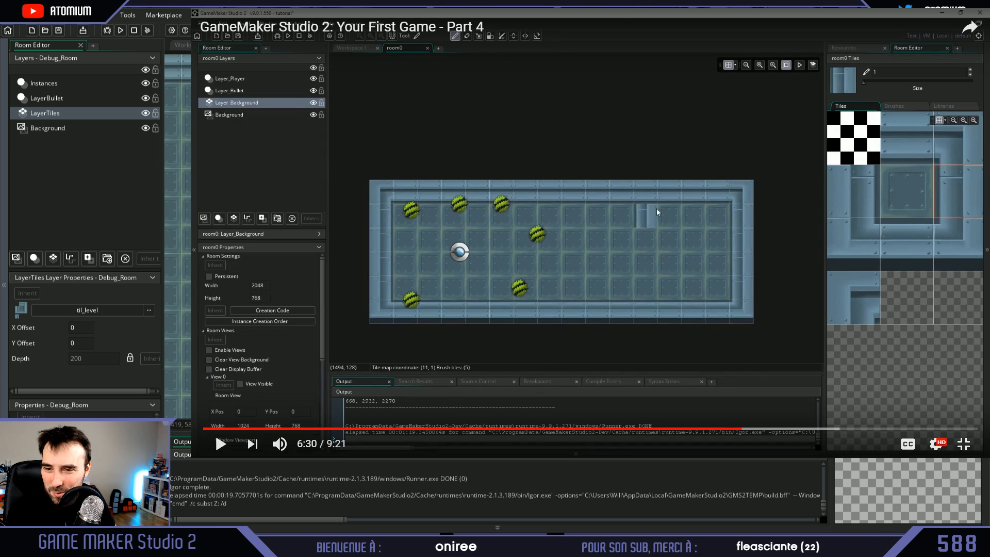
# - Play the Part 4 tutorial video's section on enabling room views, and pause it at 7:05
pyautogui.press('space')
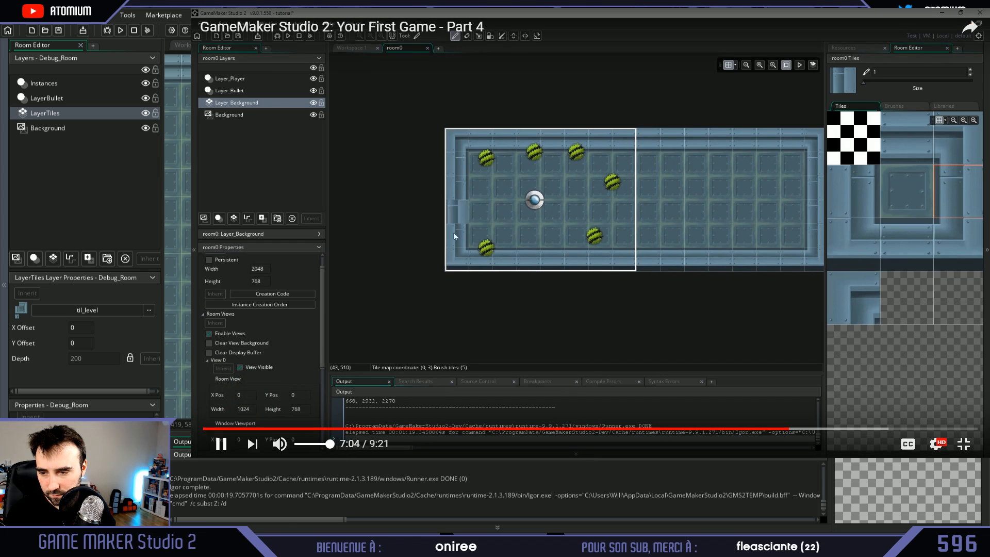
pyautogui.press('space')
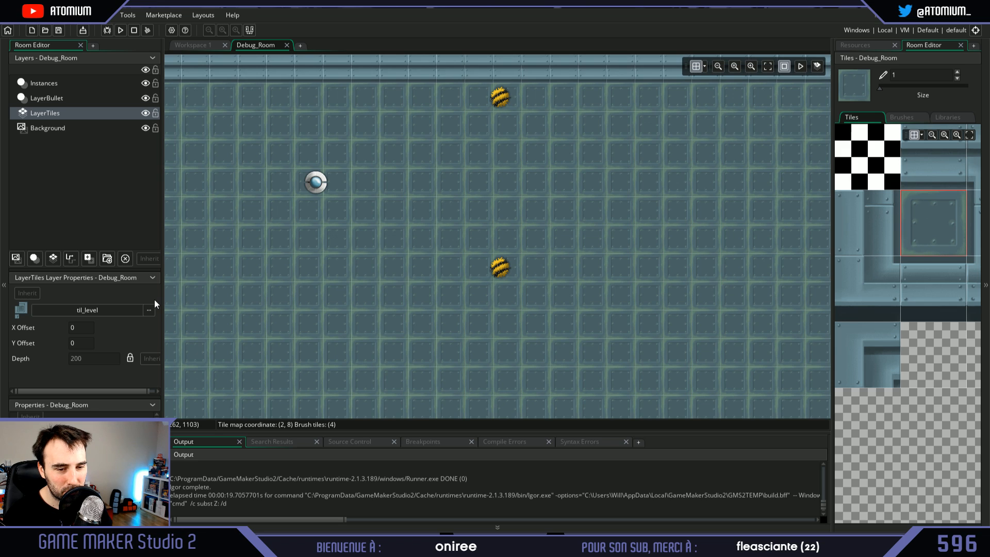
# - Bring the paused tutorial into view for reference and move Debug_Room's properties section above the layer properties in the room editor
pyautogui.scroll(-1, 67, 448)
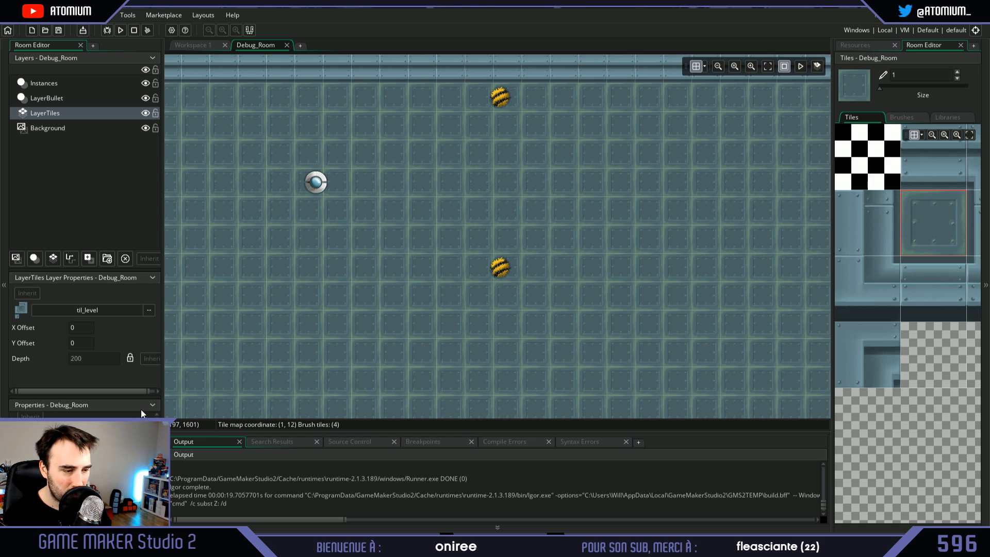
pyautogui.click(154, 405)
pyautogui.click(156, 409)
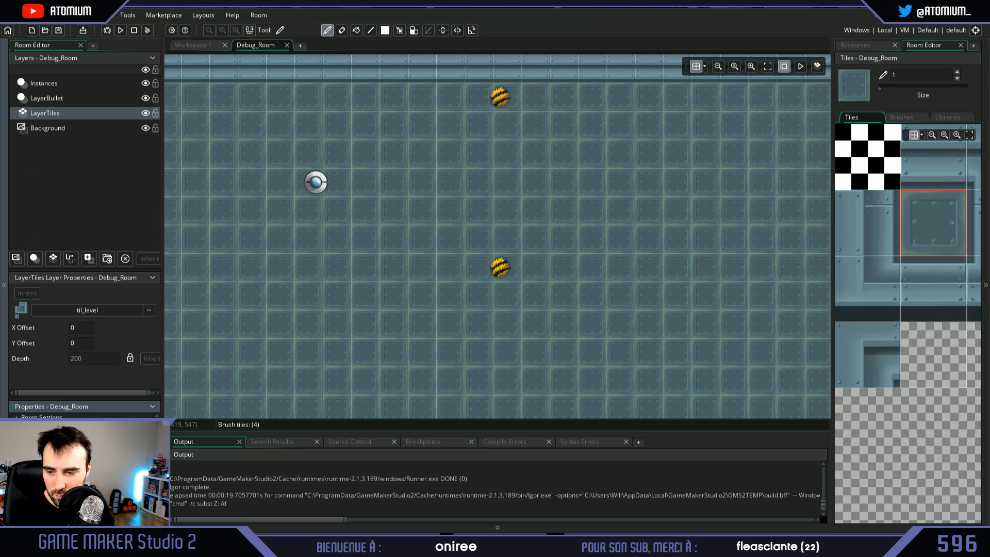
pyautogui.hotkey('alt', 'Tab')
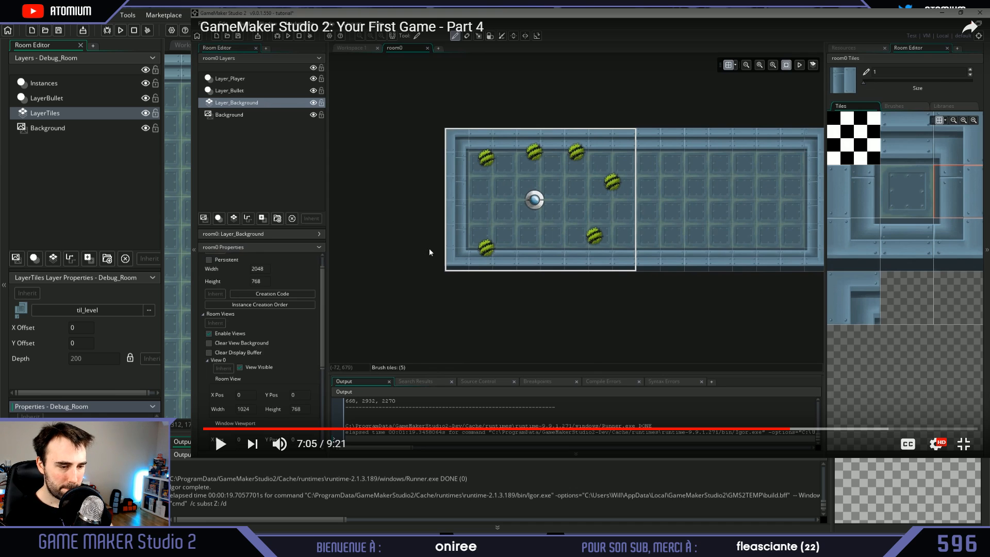
pyautogui.click(153, 407)
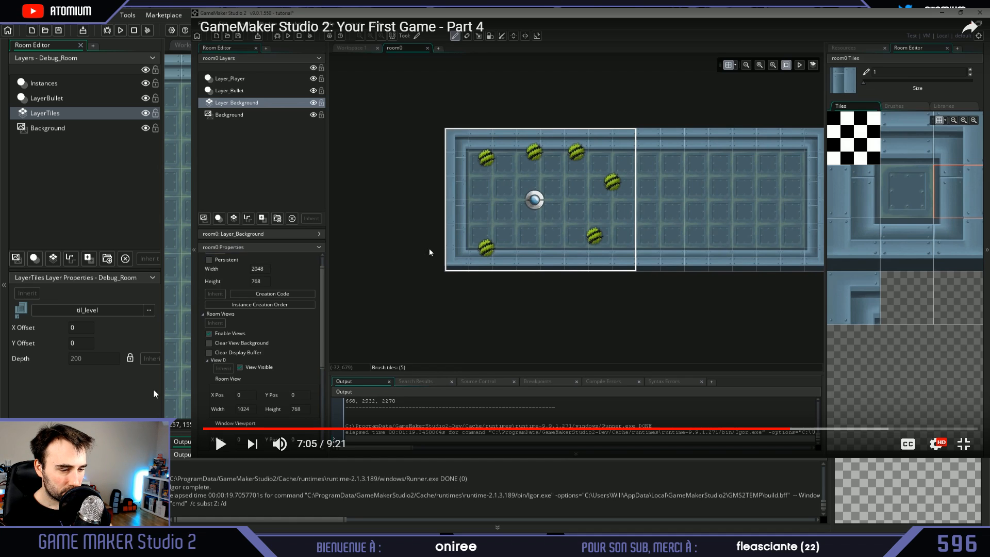
pyautogui.click(51, 84)
pyautogui.click(50, 99)
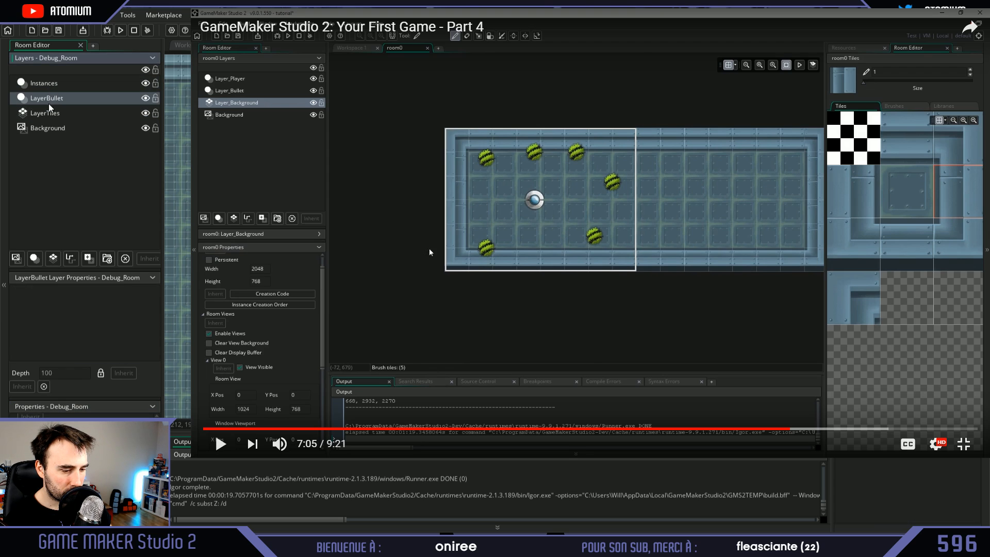
pyautogui.click(58, 128)
pyautogui.click(58, 86)
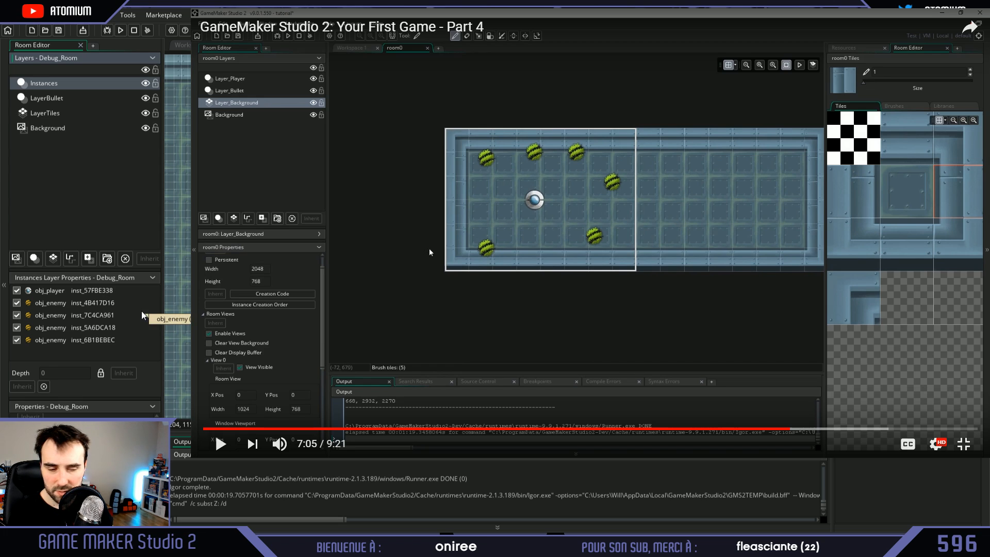
pyautogui.moveTo(129, 407); pyautogui.dragTo(99, 288)
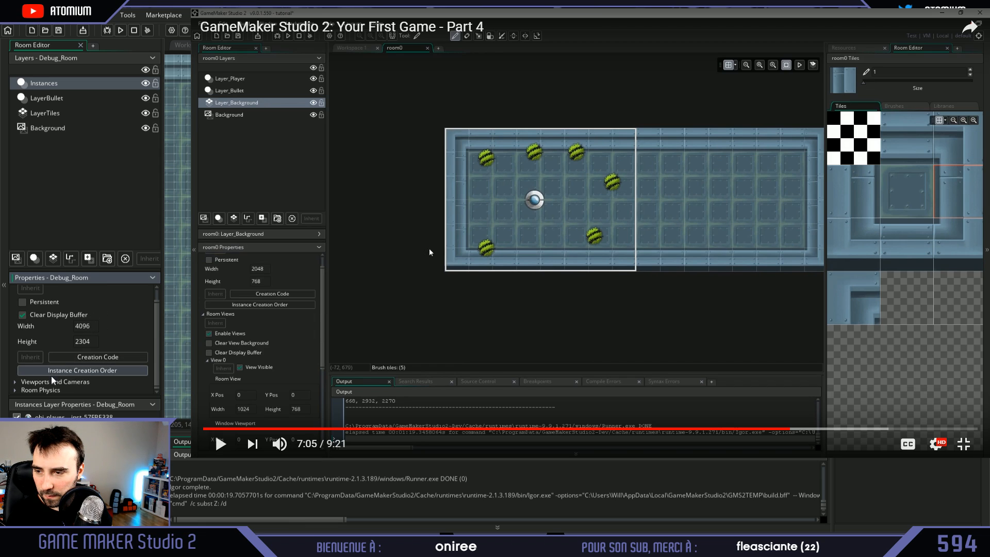
# - Expand the Viewports and Cameras settings of Debug_Room and enable viewports
pyautogui.scroll(1, 53, 347)
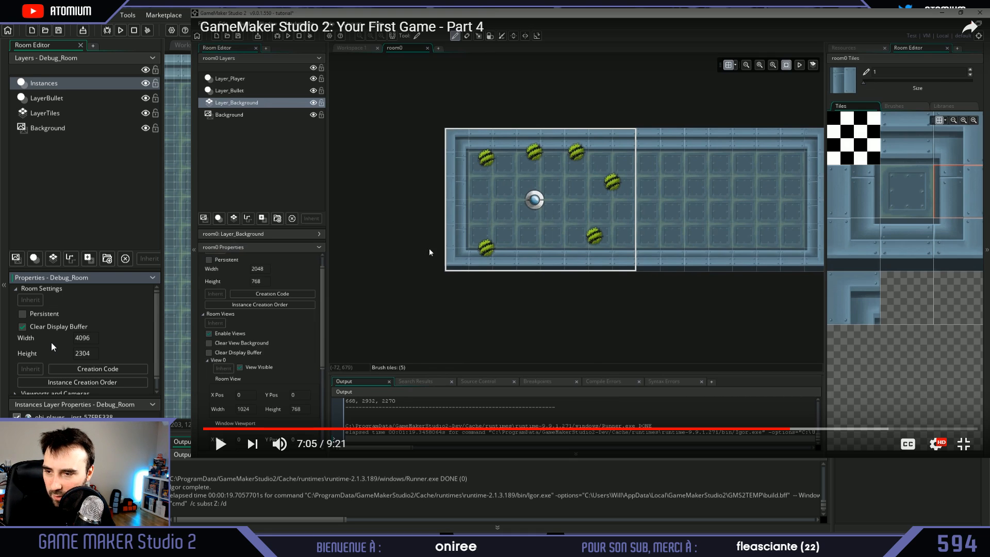
pyautogui.click(69, 328)
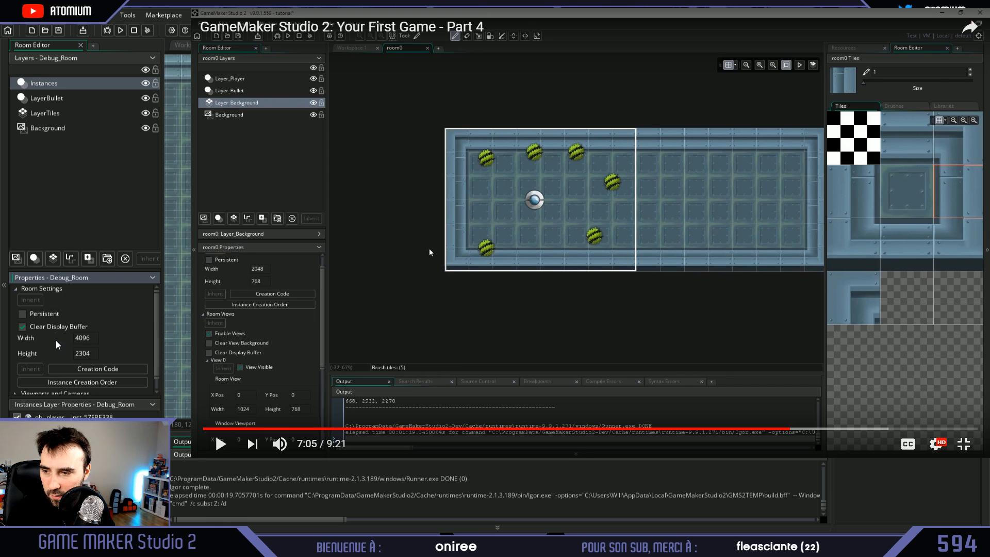
pyautogui.scroll(-1, 60, 332)
pyautogui.scroll(-4, 59, 381)
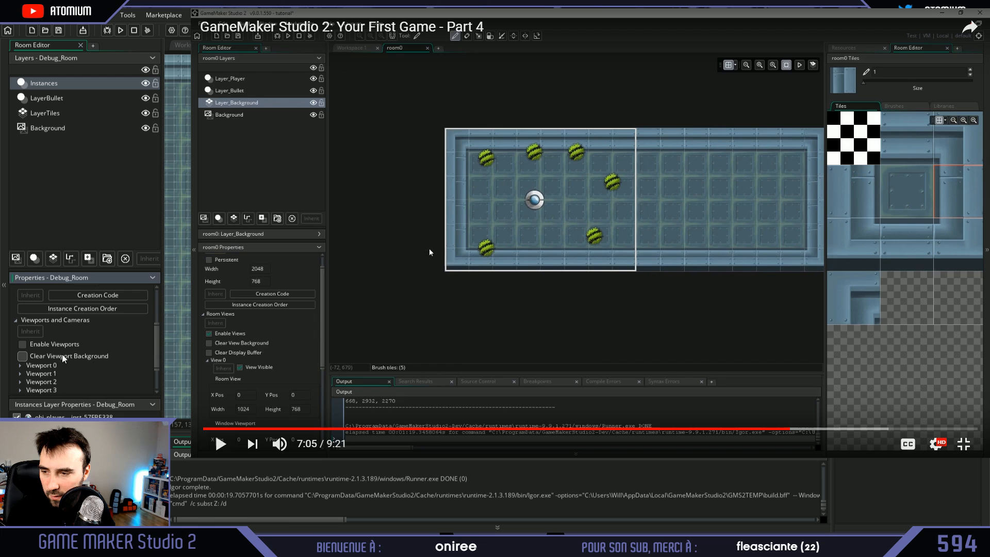
pyautogui.click(67, 345)
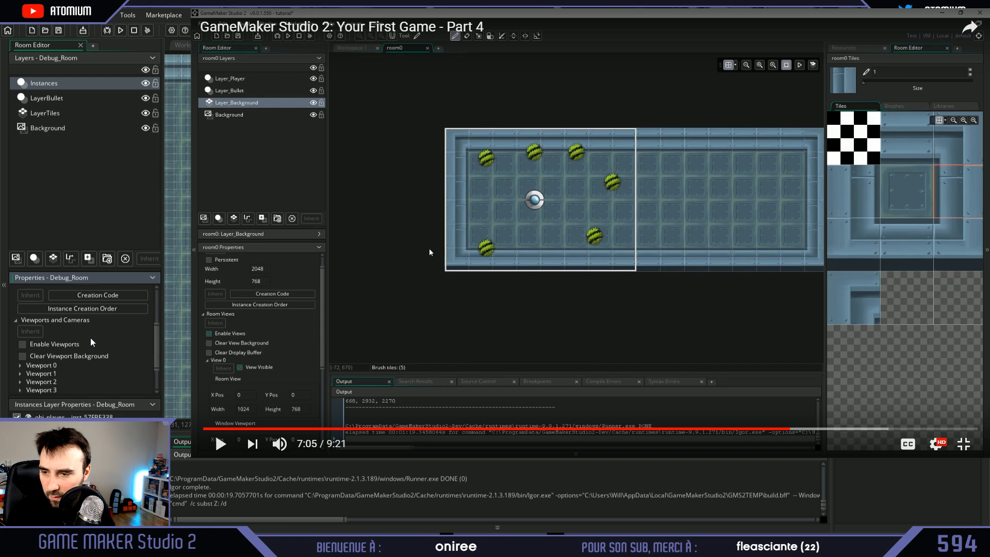
pyautogui.scroll(-1, 68, 345)
pyautogui.scroll(-1, 81, 321)
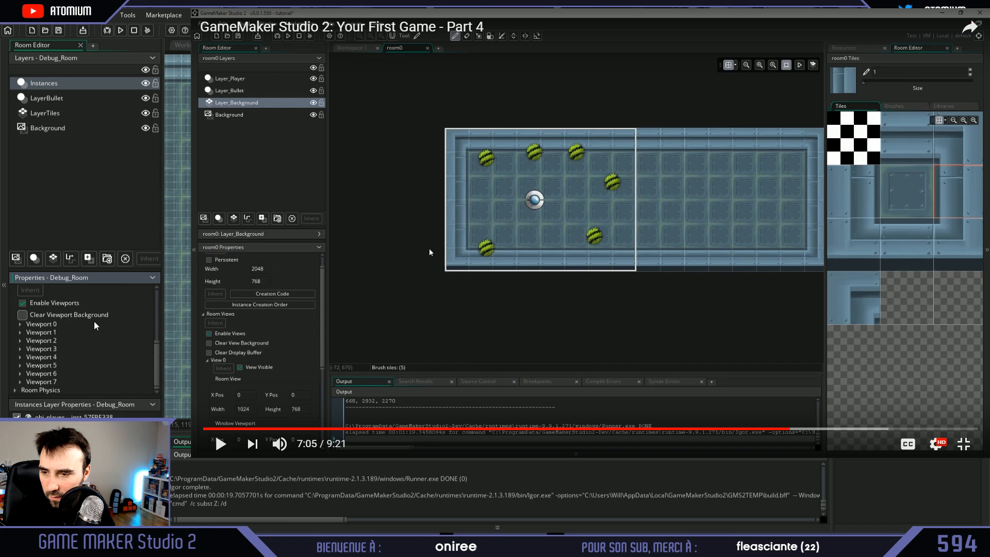
# - Set Viewport 0's camera width to 1920 and height to 1080 in Debug_Room and test-run the game
pyautogui.click(27, 325)
pyautogui.scroll(-1, 60, 341)
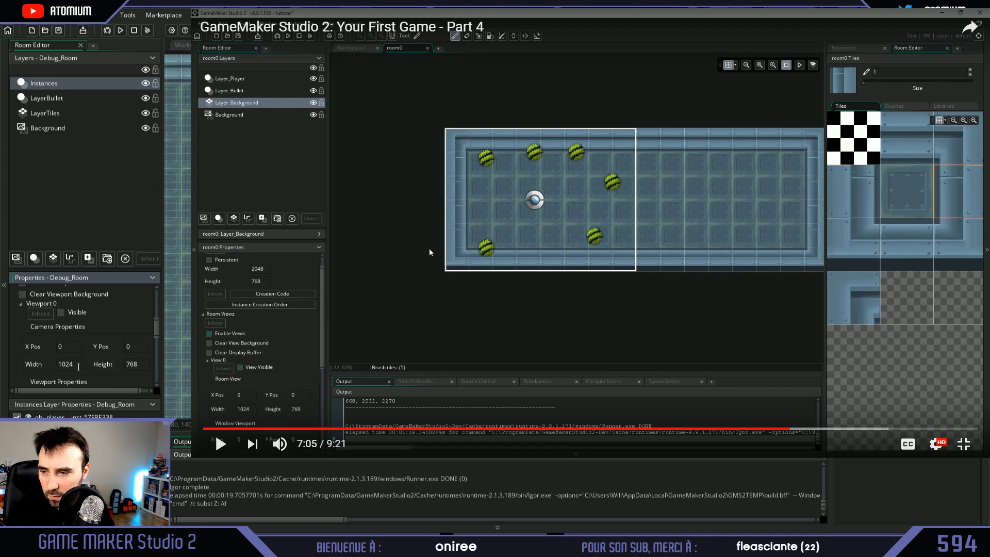
pyautogui.click(63, 363)
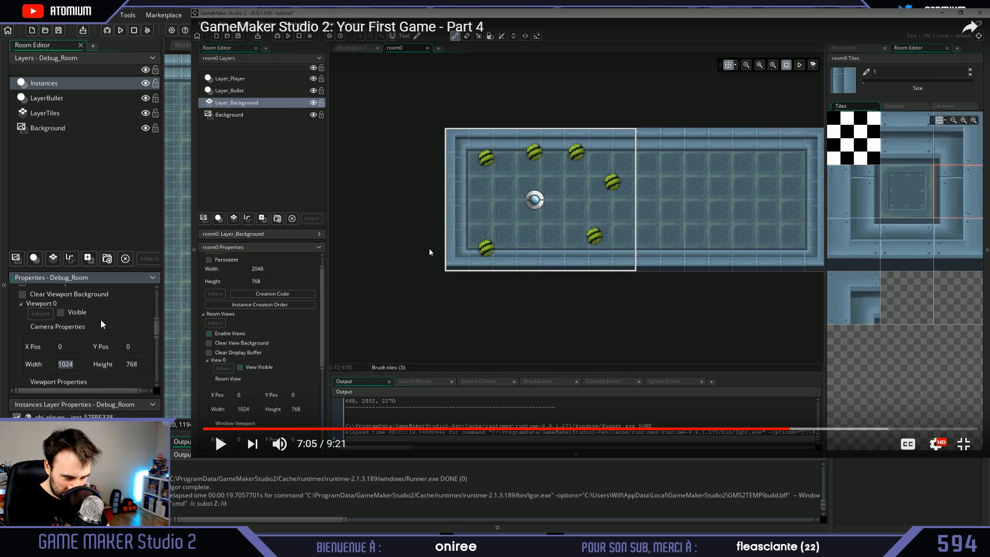
pyautogui.write('10')
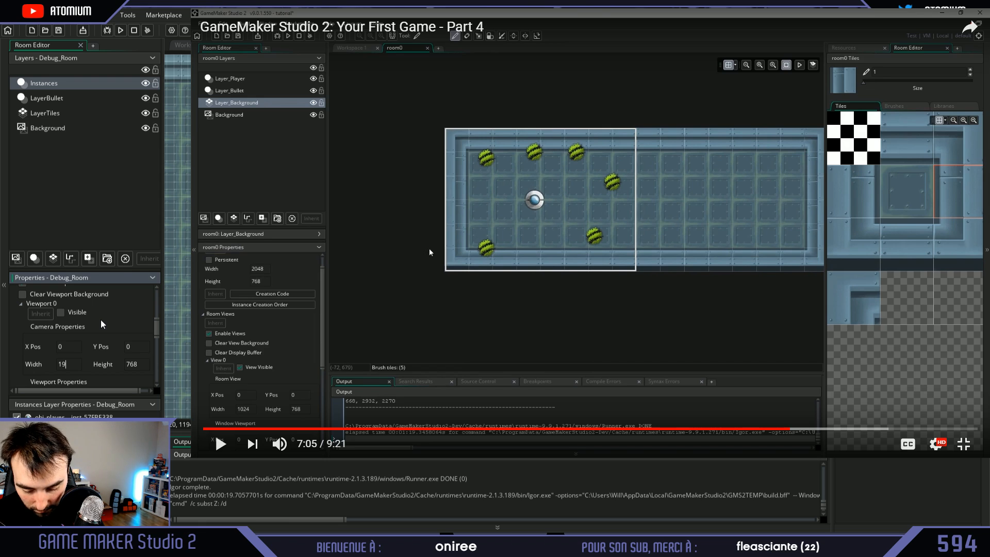
pyautogui.write('20')
pyautogui.press('Tab')
pyautogui.write('1080')
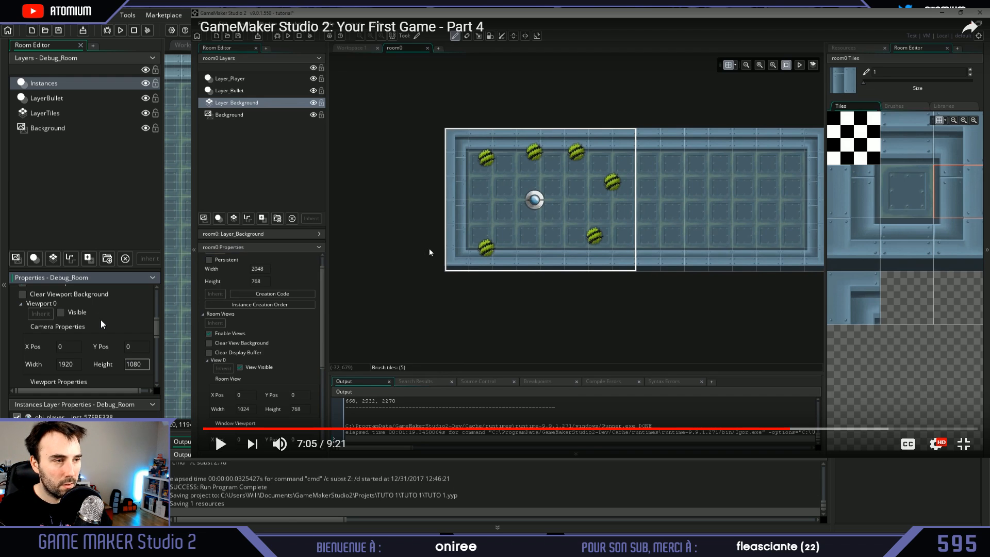
pyautogui.click(120, 30)
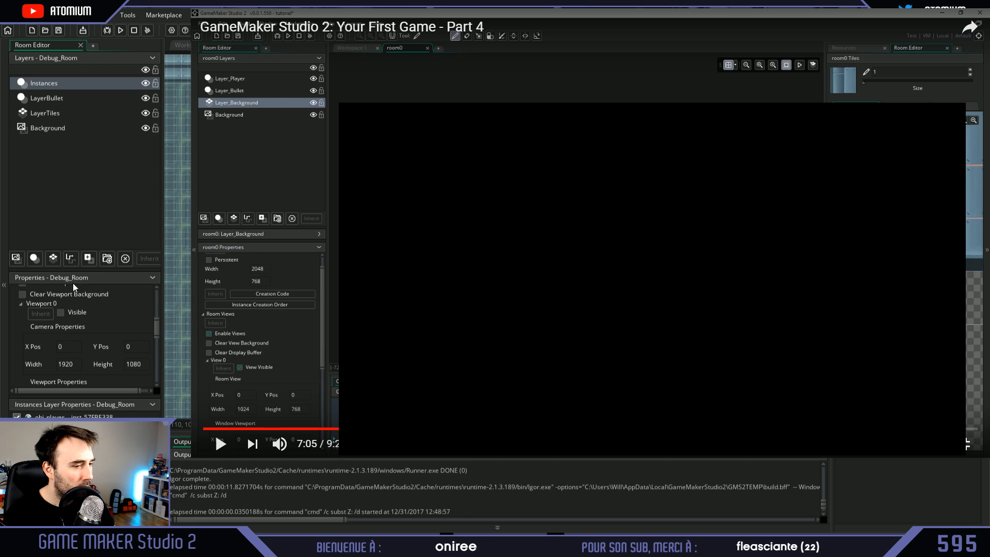
# - Make Viewport 0 follow obj_player and test-run the game
pyautogui.scroll(1, 115, 310)
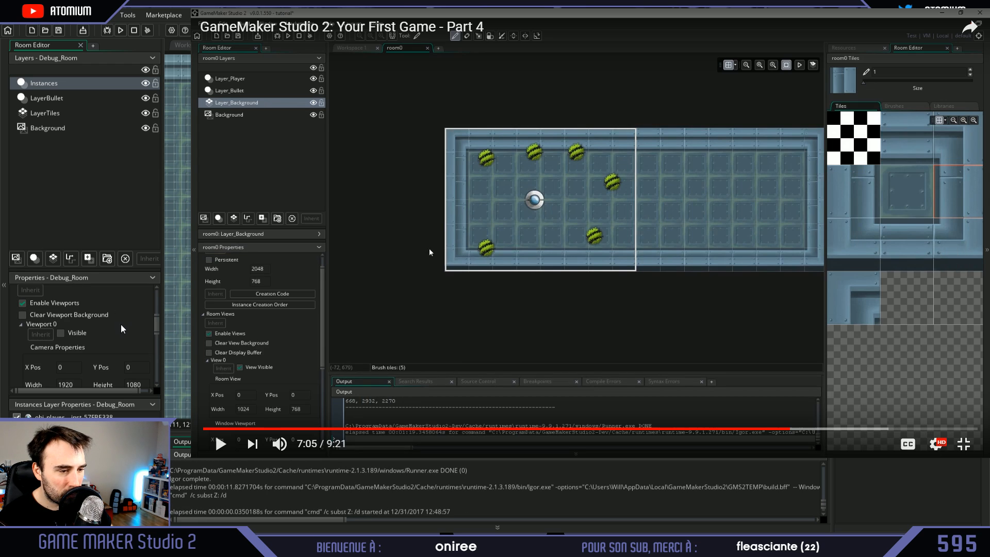
pyautogui.scroll(-2, 122, 321)
pyautogui.scroll(-3, 129, 322)
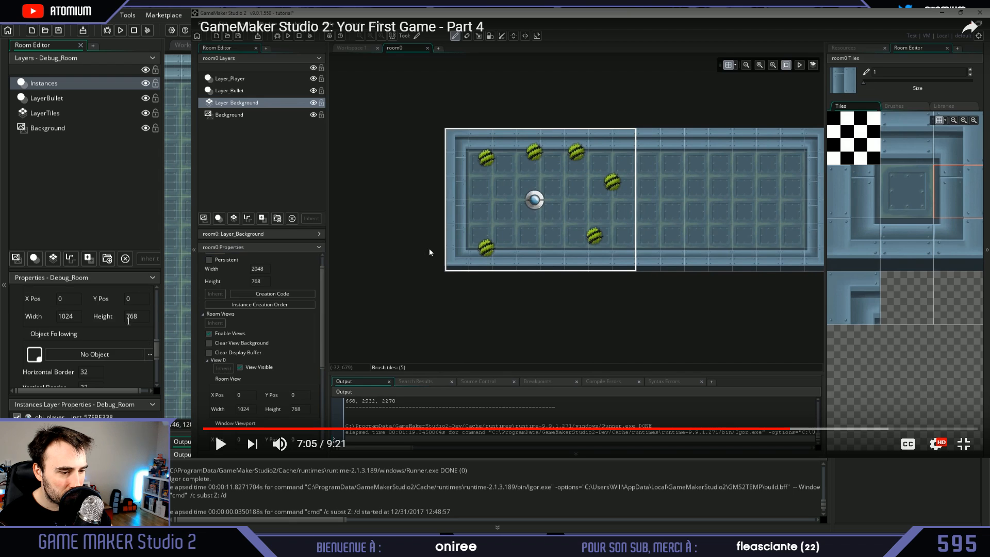
pyautogui.click(86, 335)
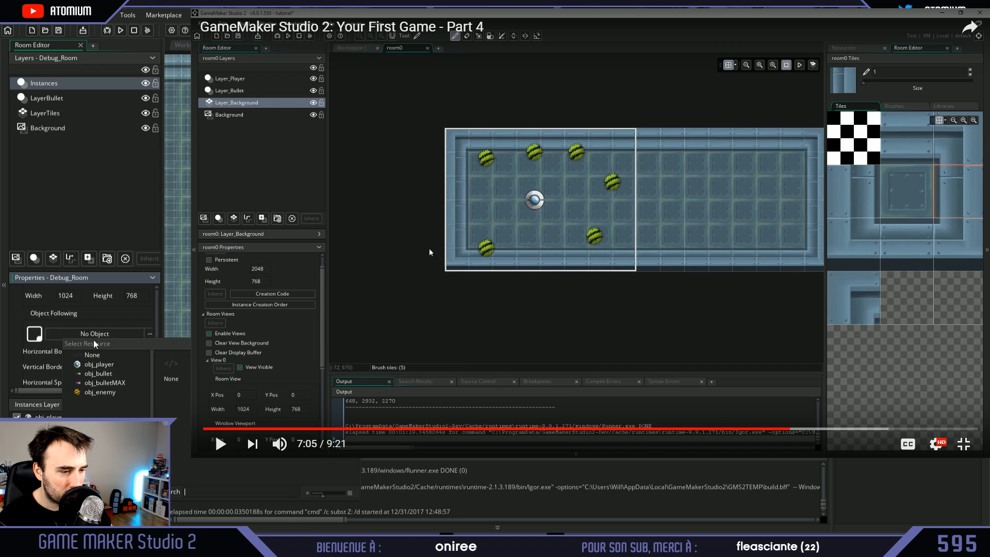
pyautogui.click(97, 363)
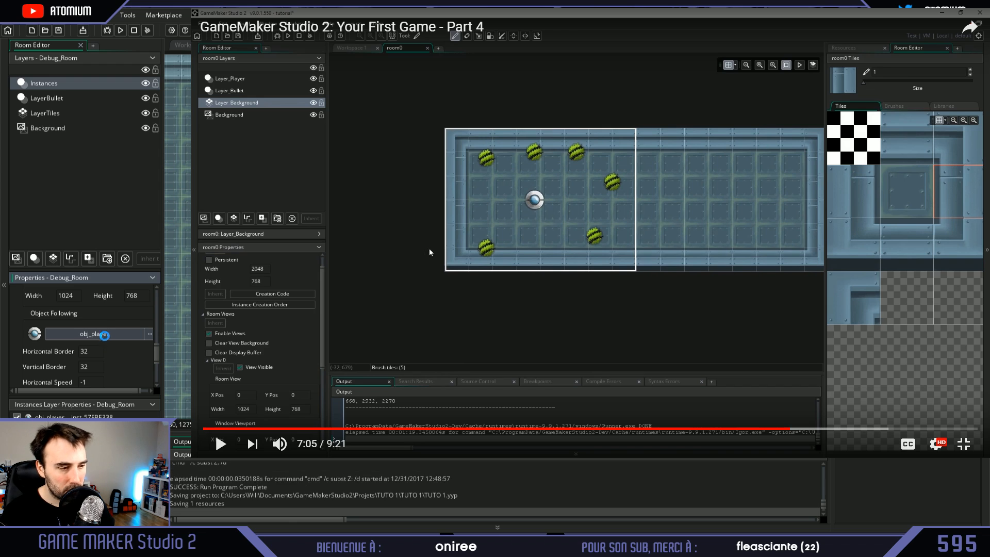
pyautogui.click(120, 30)
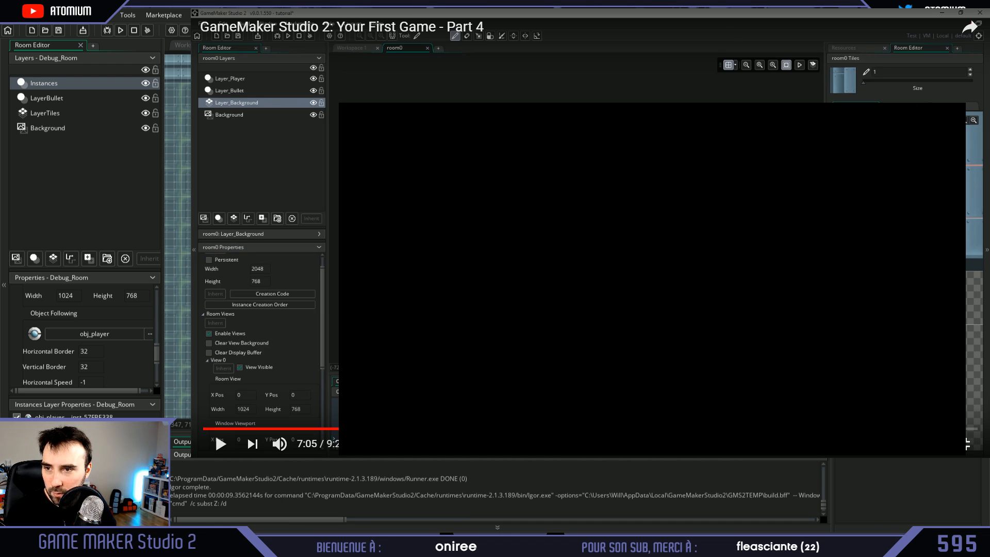
# - Resume the tutorial video, compare its view settings with Debug_Room's, and make Viewport 0 visible
pyautogui.click(429, 249)
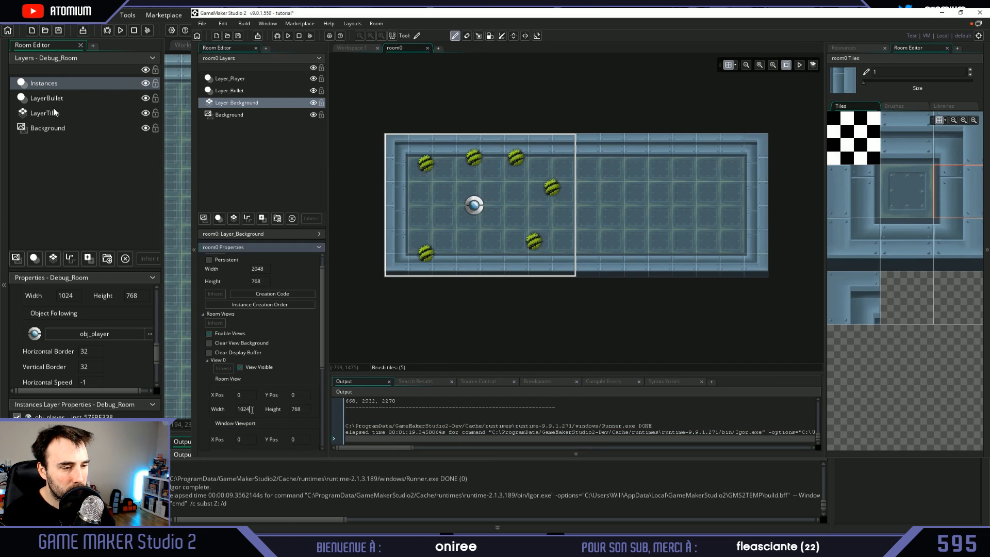
pyautogui.click(54, 108)
pyautogui.scroll(2, 87, 369)
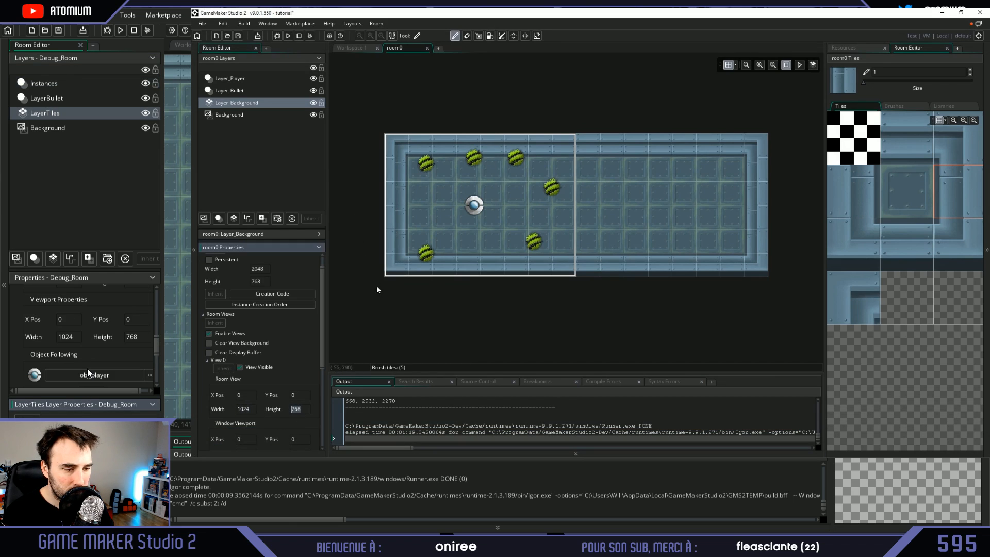
pyautogui.scroll(2, 88, 367)
pyautogui.scroll(1, 88, 366)
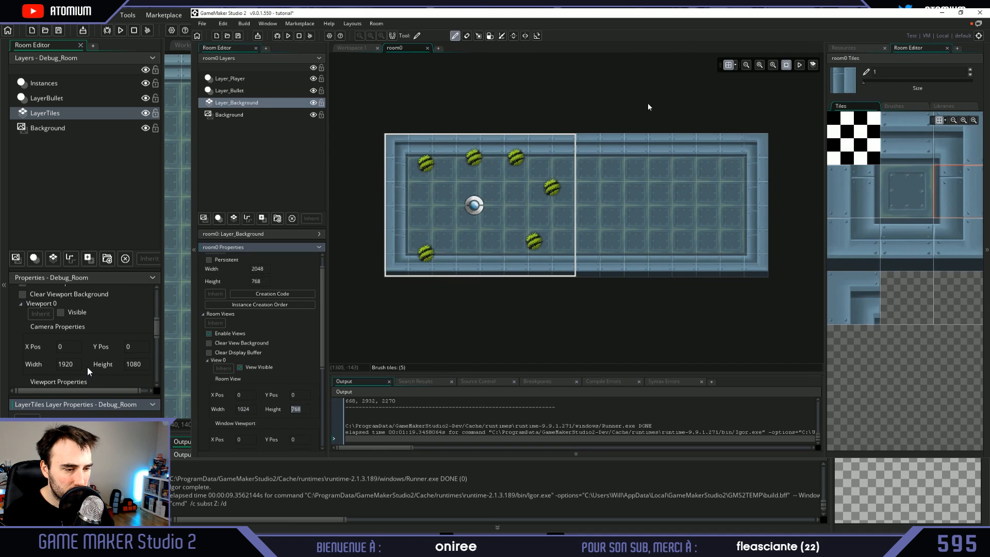
pyautogui.scroll(1, 98, 325)
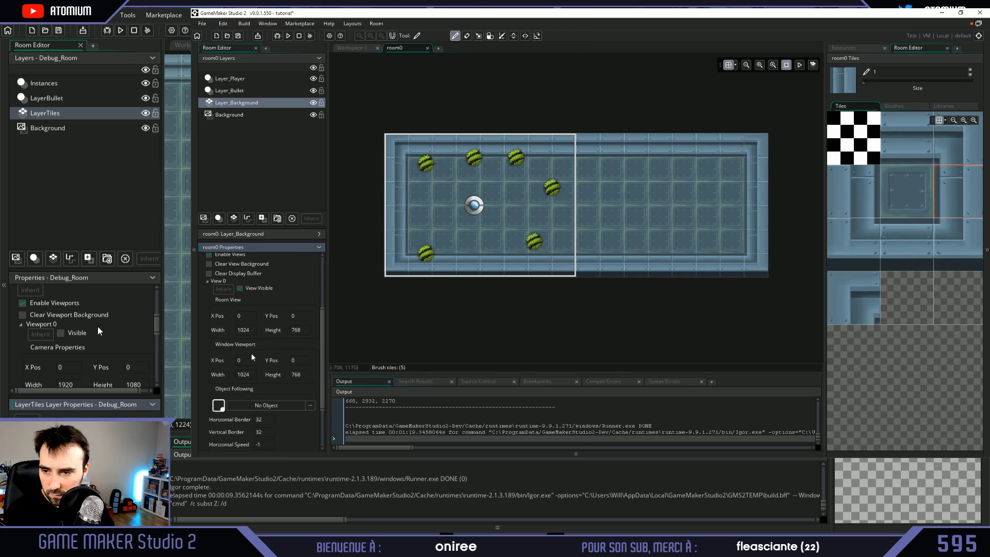
pyautogui.scroll(-2, 98, 332)
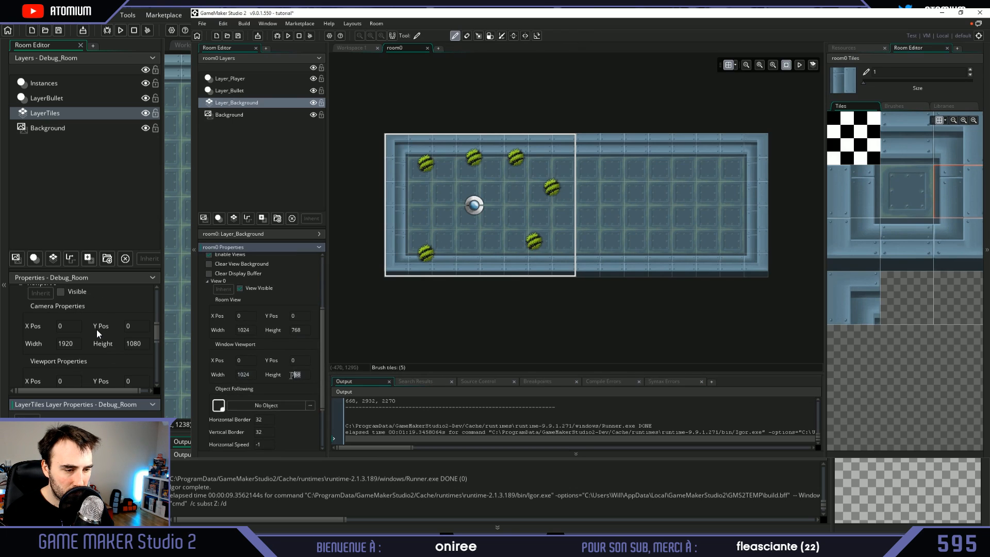
pyautogui.scroll(-1, 97, 330)
pyautogui.doubleClick(75, 323)
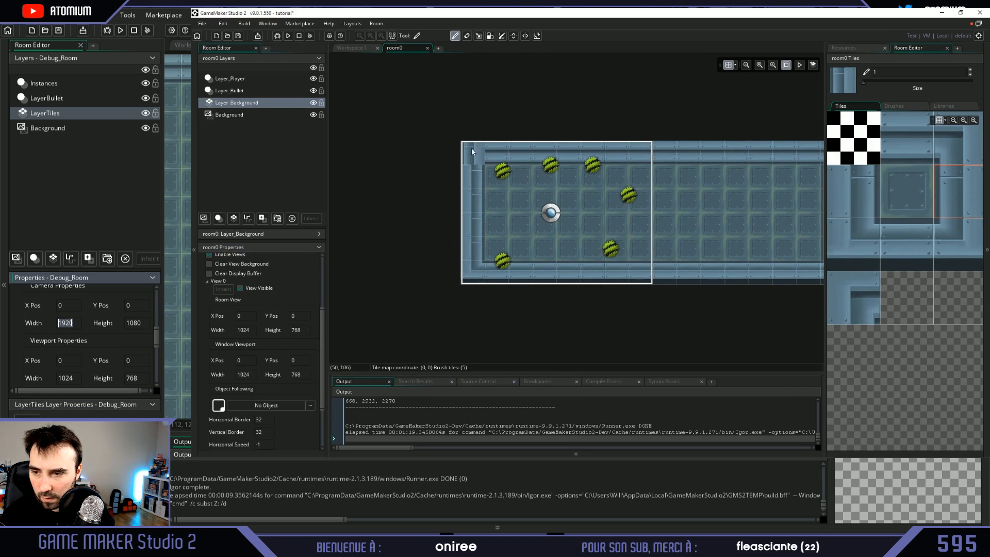
pyautogui.scroll(1, 71, 321)
pyautogui.scroll(1, 72, 322)
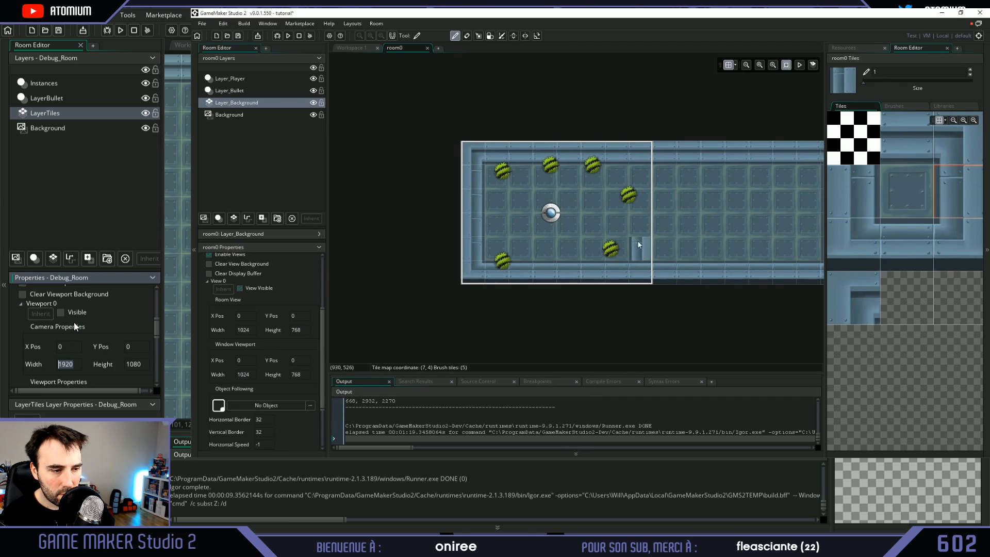
pyautogui.click(74, 313)
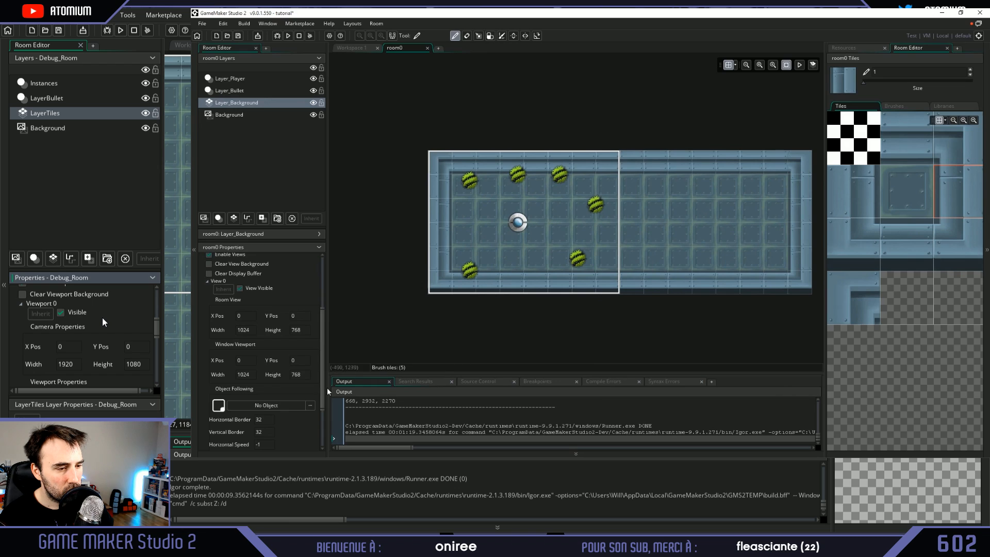
# - Pause the tutorial at 8:32 and set Viewport 0's horizontal and vertical borders to 128
pyautogui.scroll(1, 102, 317)
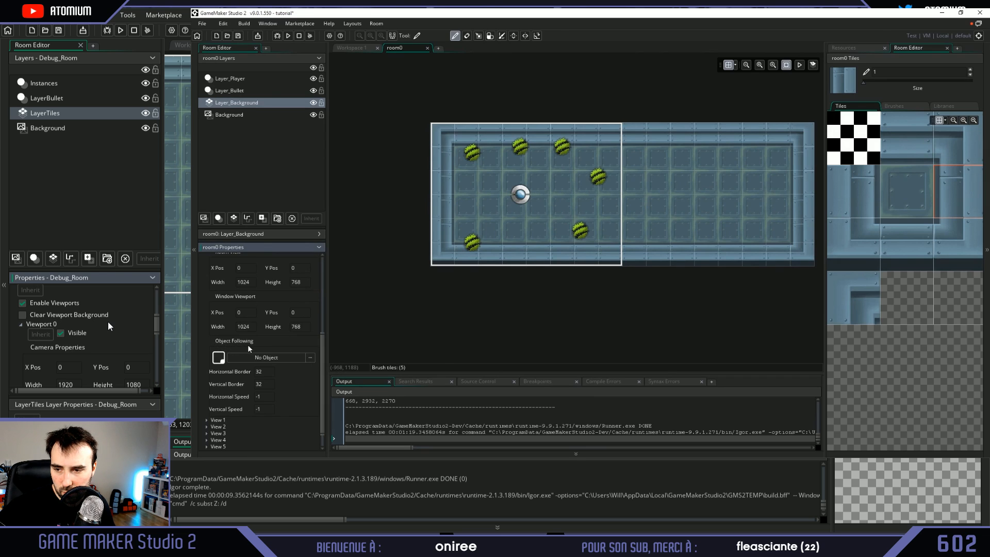
pyautogui.scroll(-5, 107, 321)
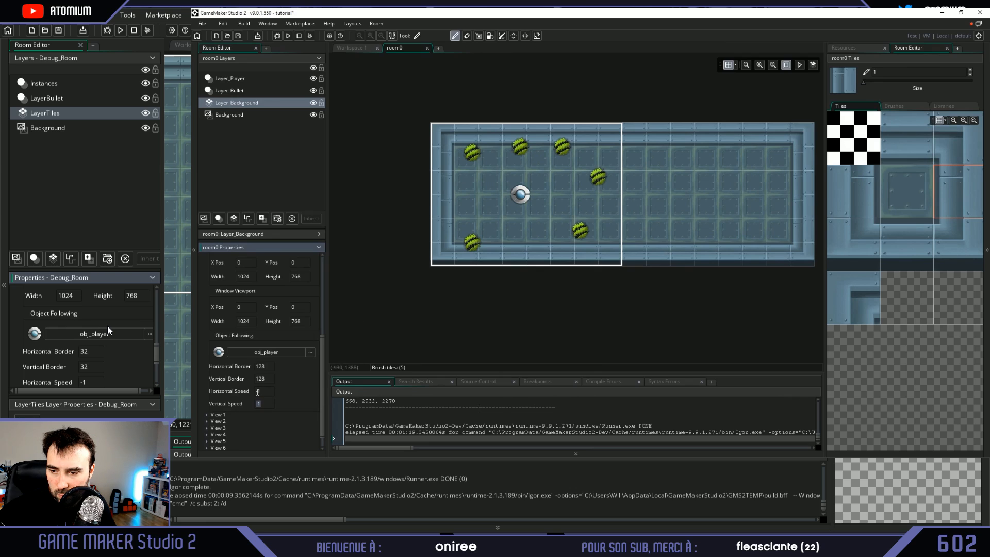
pyautogui.scroll(-1, 108, 329)
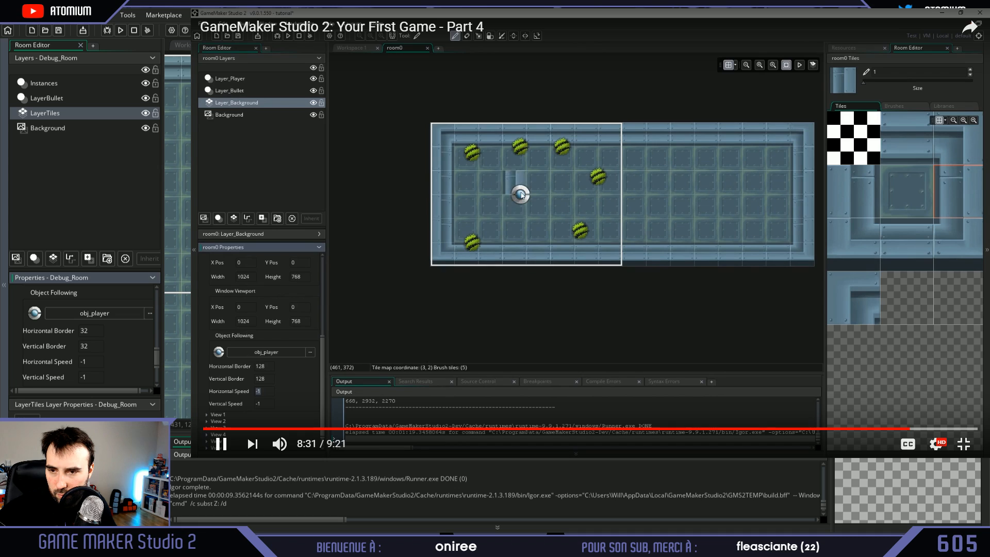
pyautogui.press('space')
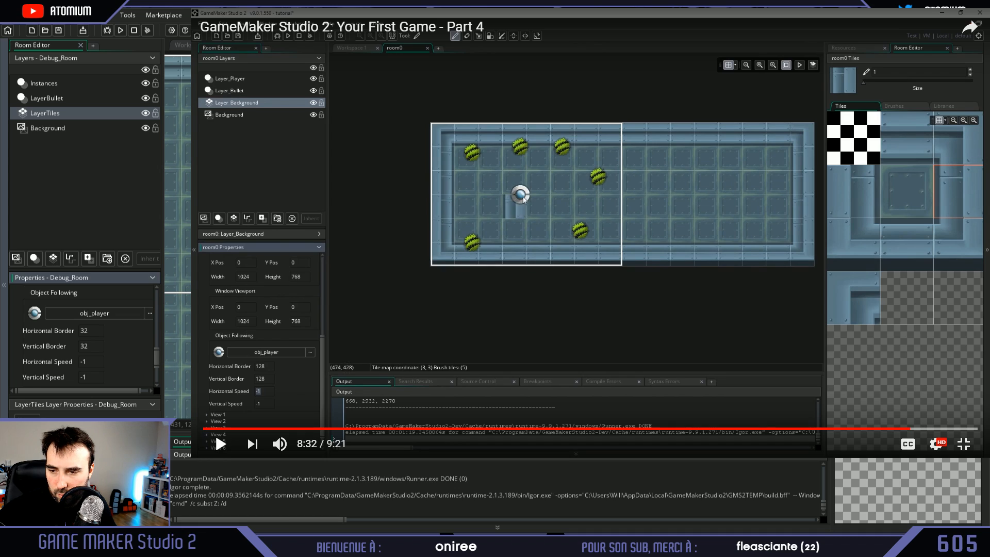
pyautogui.click(91, 330)
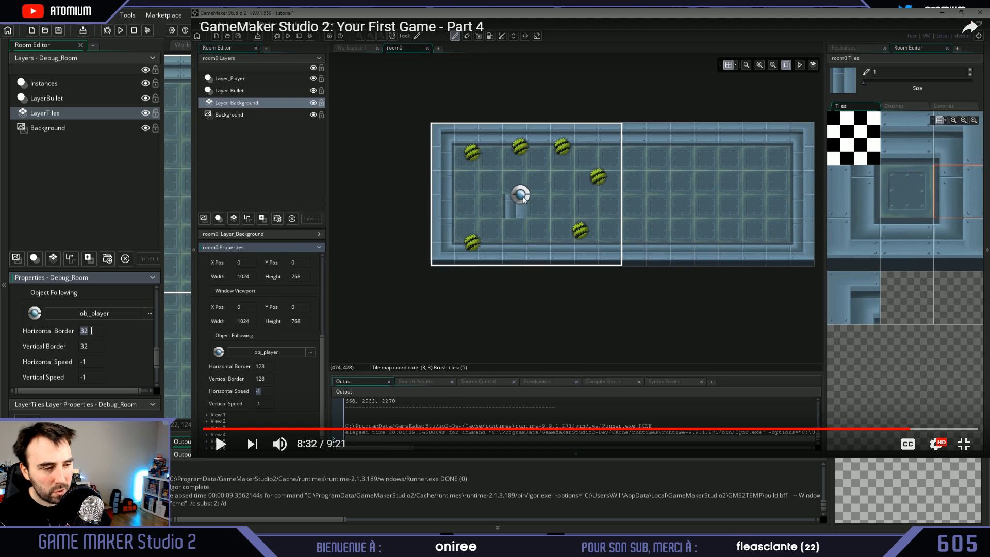
pyautogui.write('28')
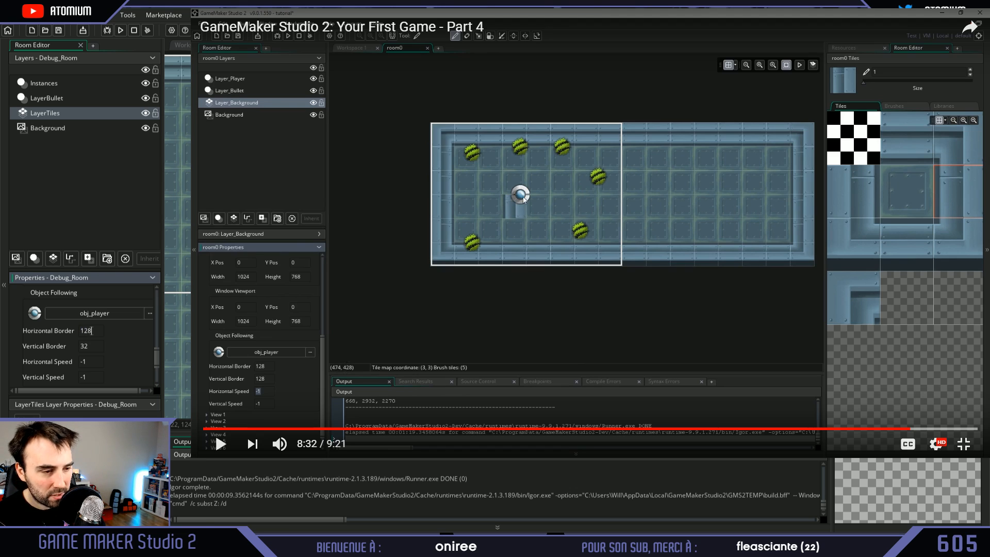
pyautogui.press('Tab')
pyautogui.write('128')
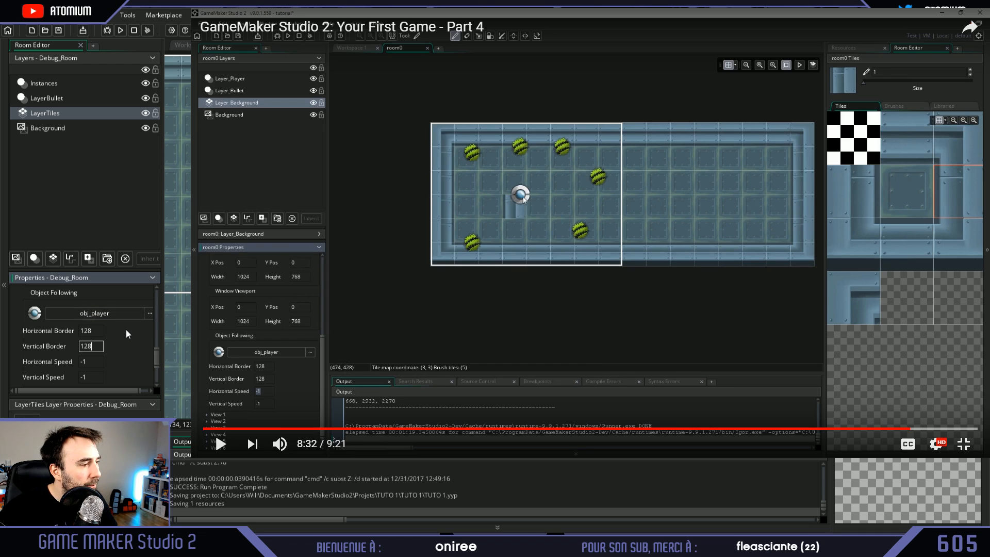
# - Review Viewport 0's settings and play the tutorial's camera-following demonstration, pausing it at 8:54
pyautogui.scroll(3, 117, 347)
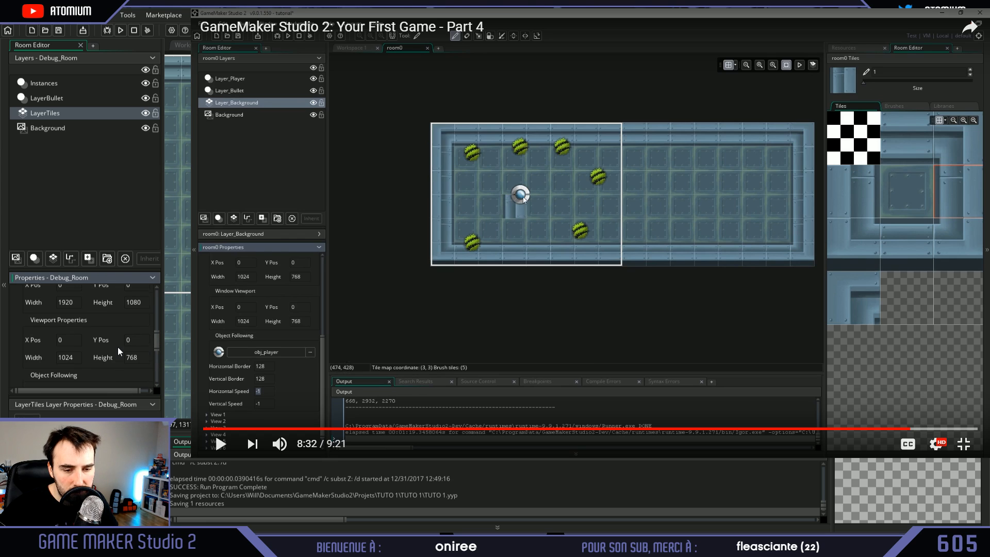
pyautogui.scroll(-3, 117, 346)
pyautogui.scroll(-3, 119, 342)
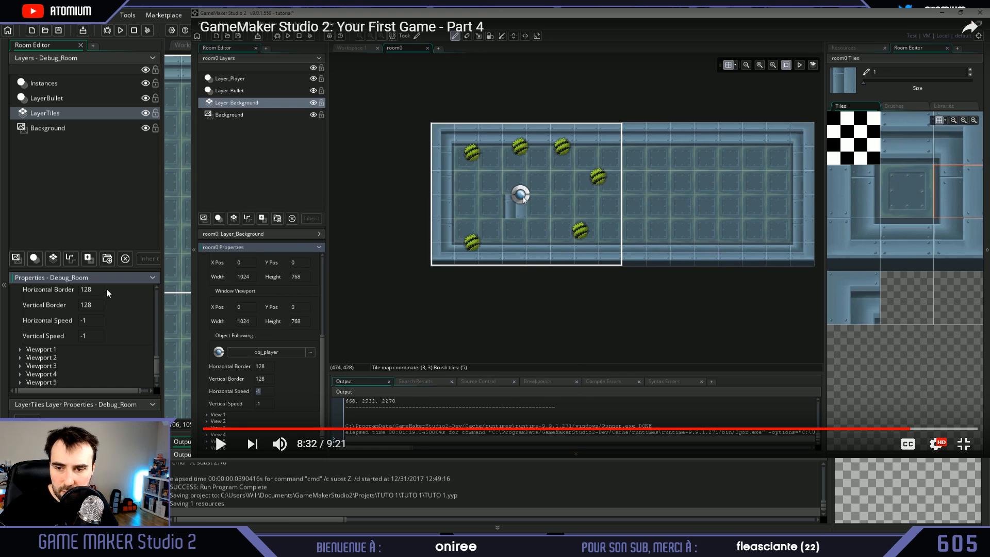
pyautogui.press('space')
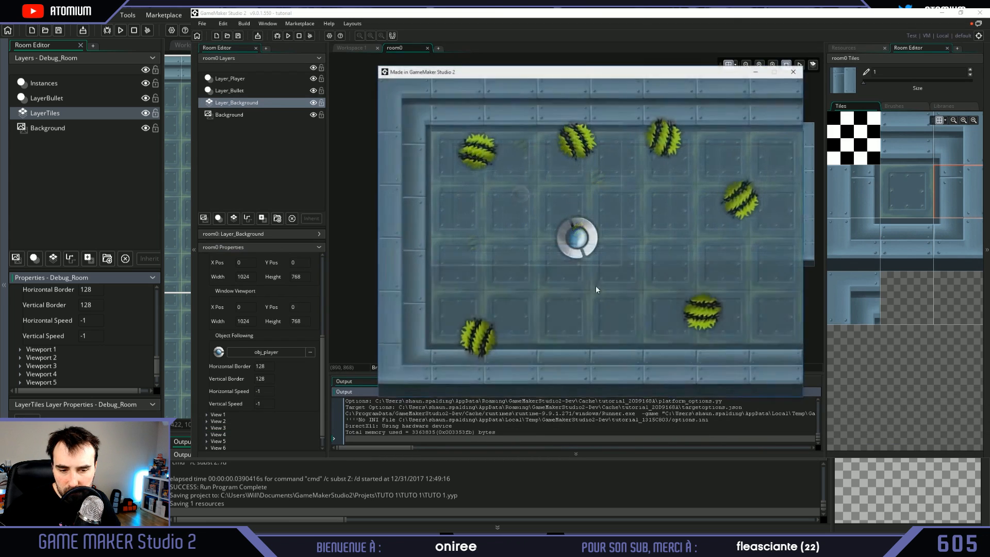
pyautogui.moveTo(252, 443)
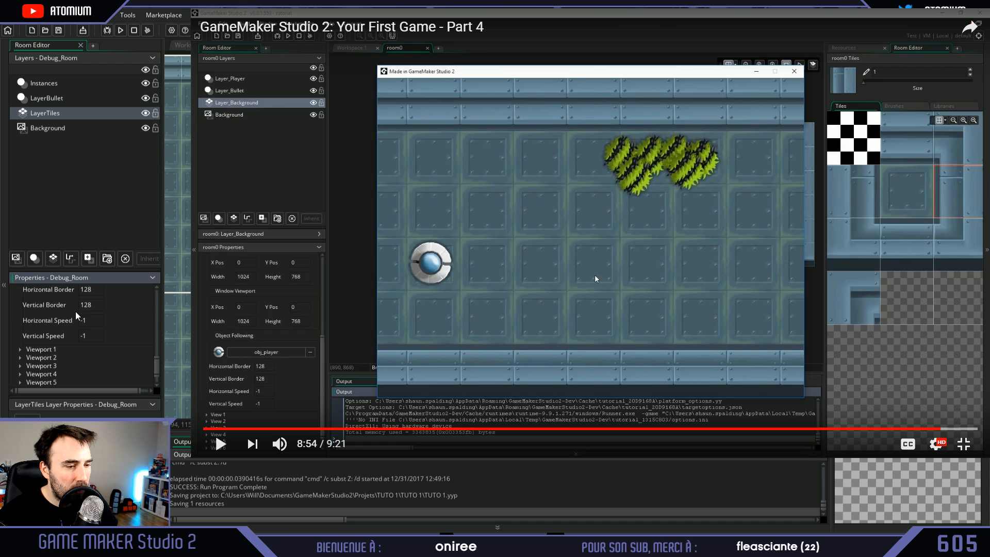
# - Set Viewport 0's horizontal and vertical following borders to 256
pyautogui.scroll(1, 130, 318)
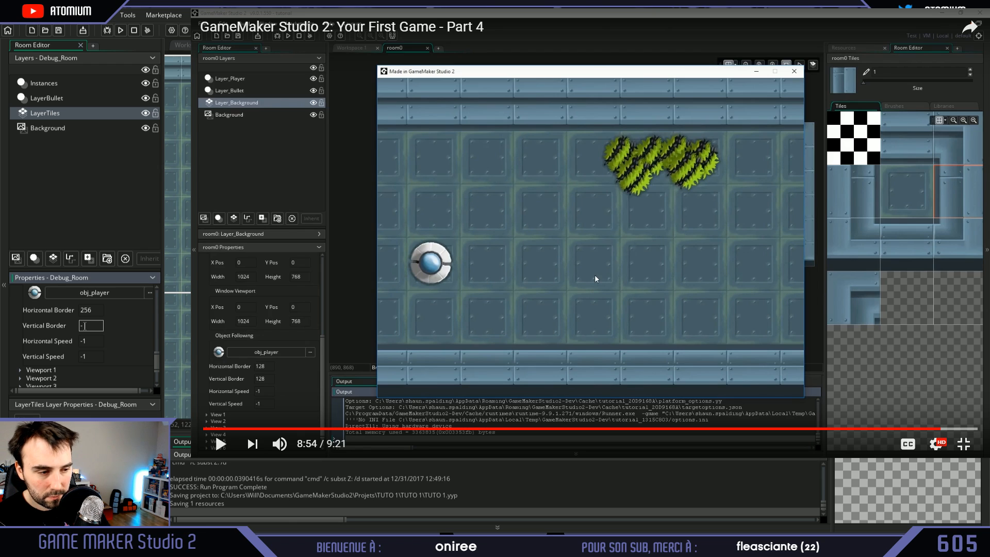
pyautogui.click(93, 310)
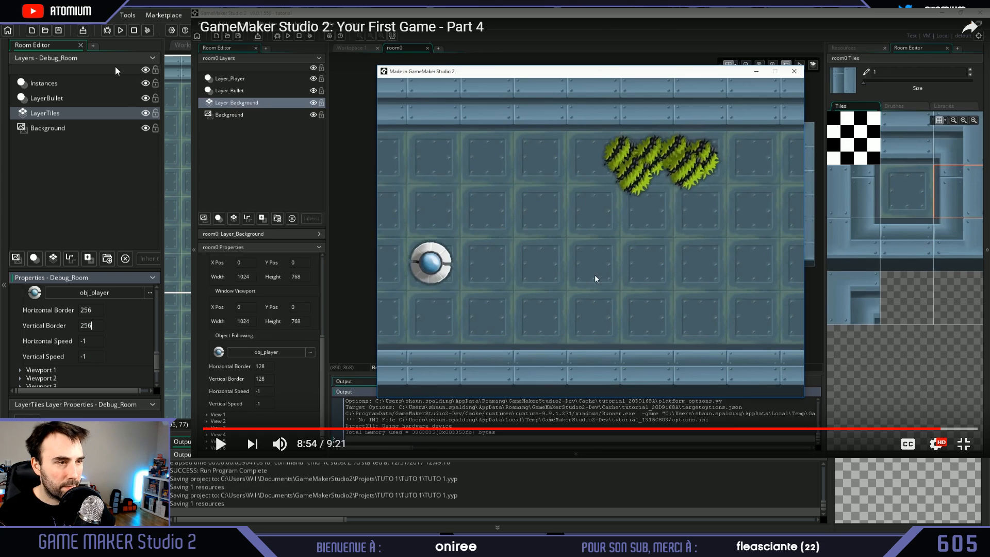
# - Run the game and move the player through Debug_Room while shooting to test the camera following with 256 borders
pyautogui.click(120, 30)
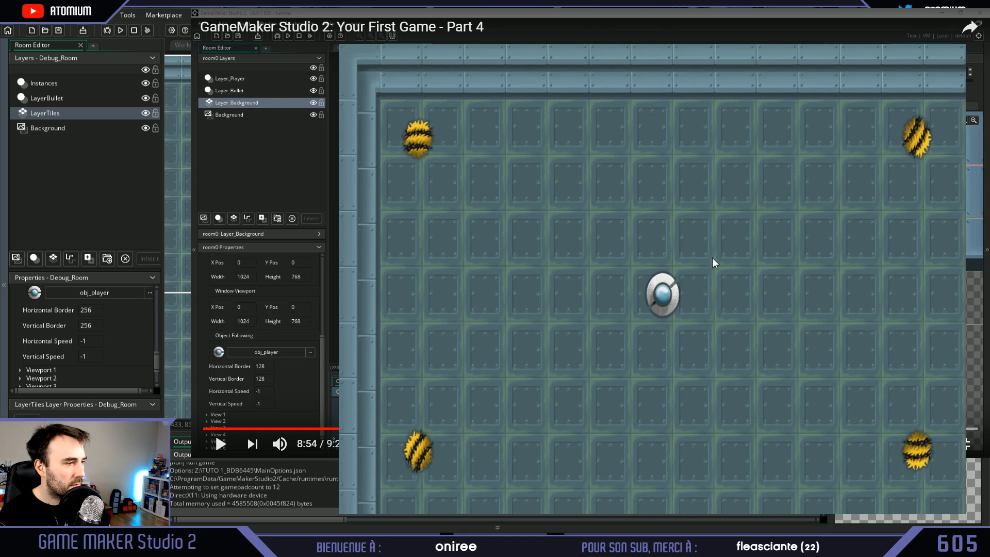
pyautogui.click(763, 242)
pyautogui.press('Right')
pyautogui.press('Up')
pyautogui.press('Left')
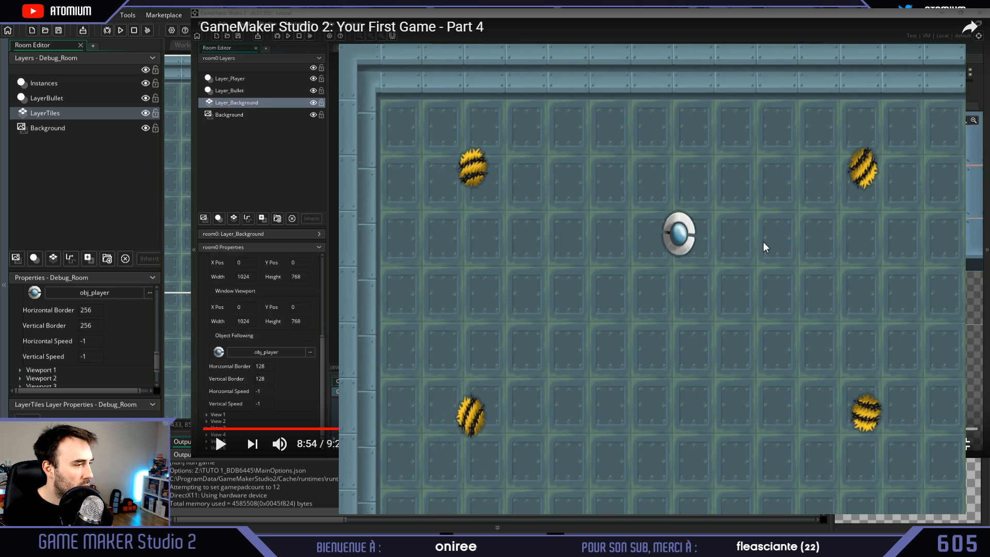
pyautogui.press('Down')
pyautogui.press('Down')
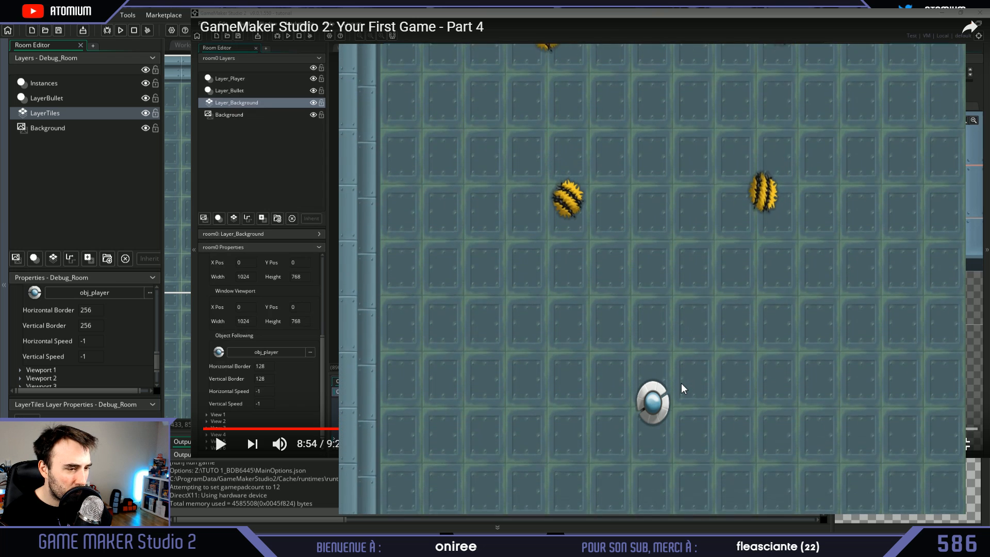
pyautogui.press('Down')
pyautogui.press('Right')
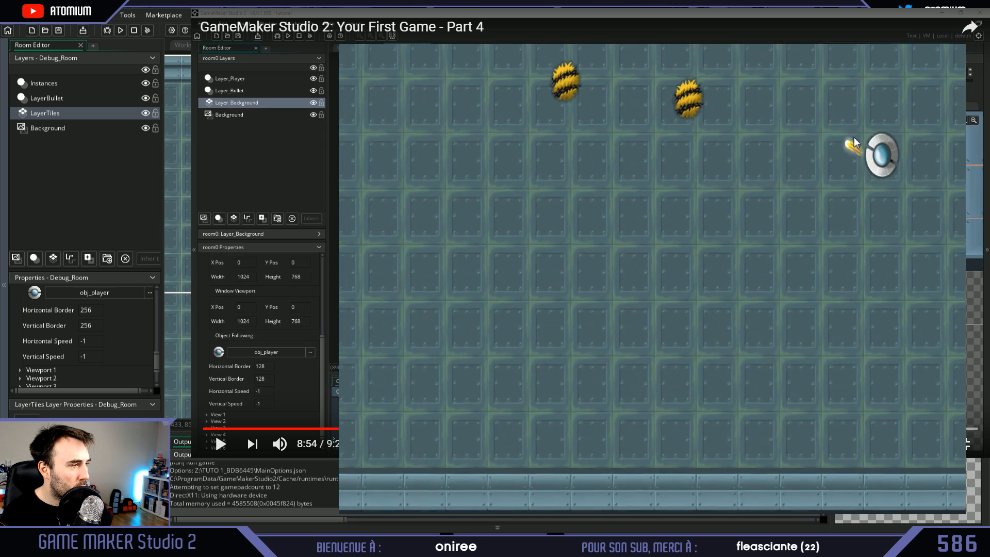
pyautogui.press('Up')
pyautogui.moveTo(854, 142)
pyautogui.mouseDown()
pyautogui.moveTo(774, 164)
pyautogui.moveTo(753, 252)
pyautogui.moveTo(627, 185)
pyautogui.mouseUp()
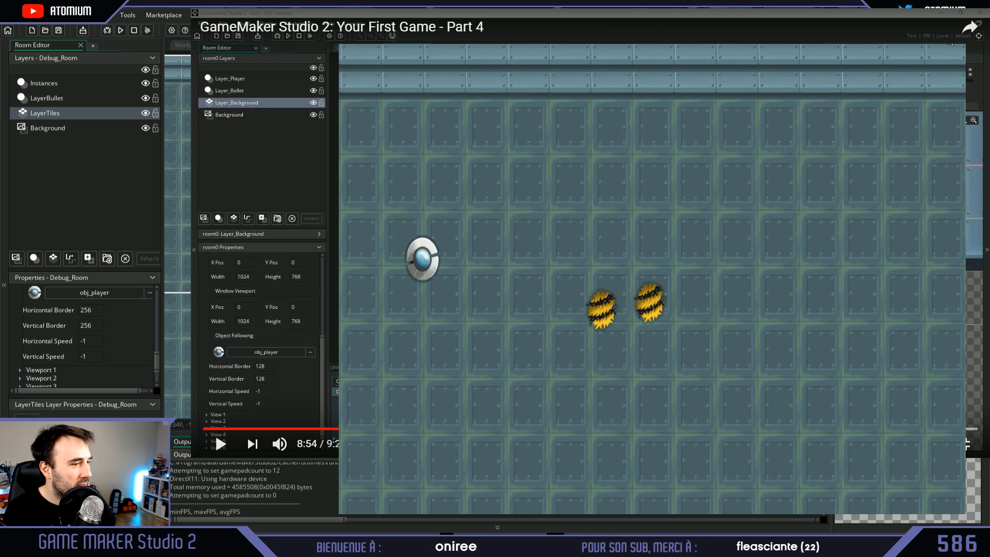
# - Set Viewport 0's horizontal and vertical following borders to 512 and its viewport height to 1080
pyautogui.moveTo(92, 311); pyautogui.dragTo(70, 314)
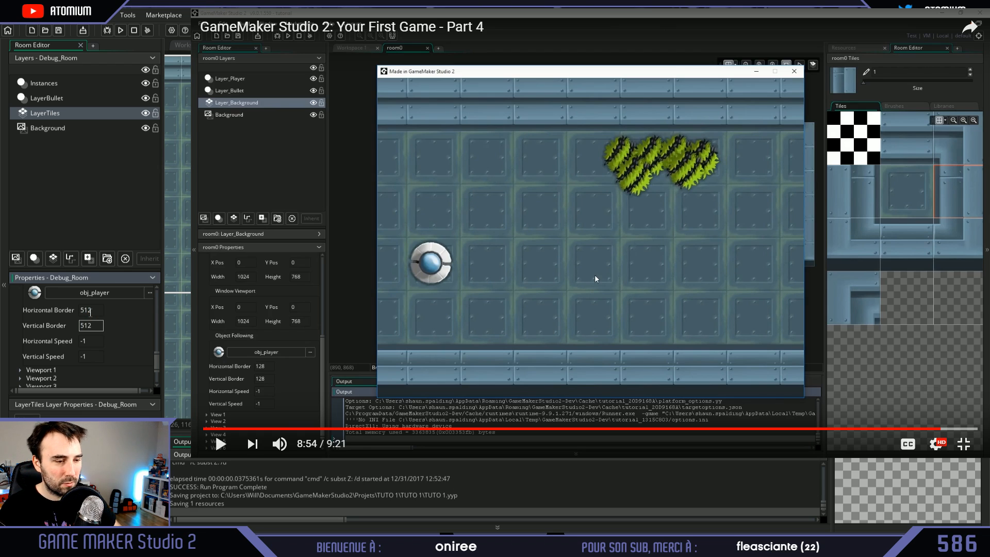
pyautogui.scroll(3, 107, 350)
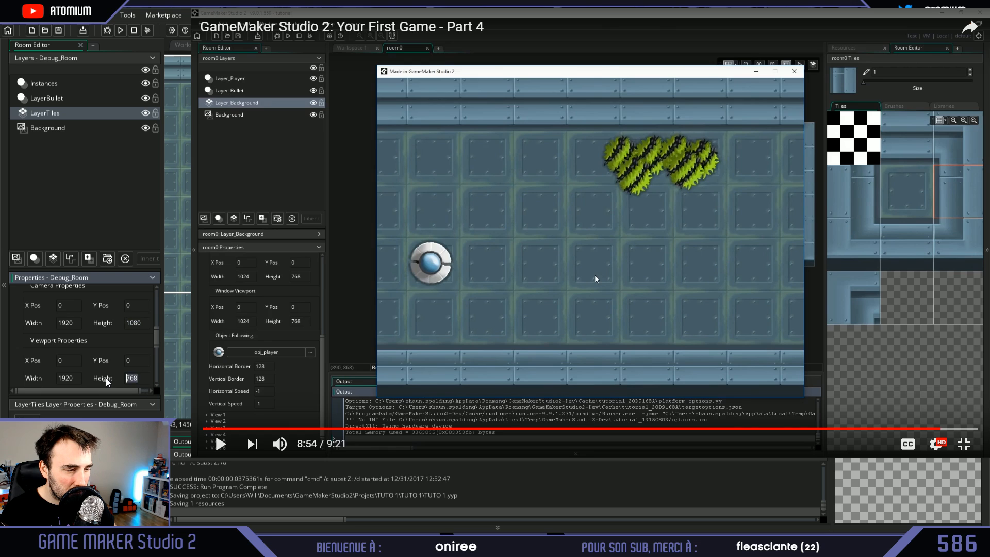
# - Run the game and move the player in several directions to test the 512 borders and 1080 viewport height
pyautogui.click(120, 30)
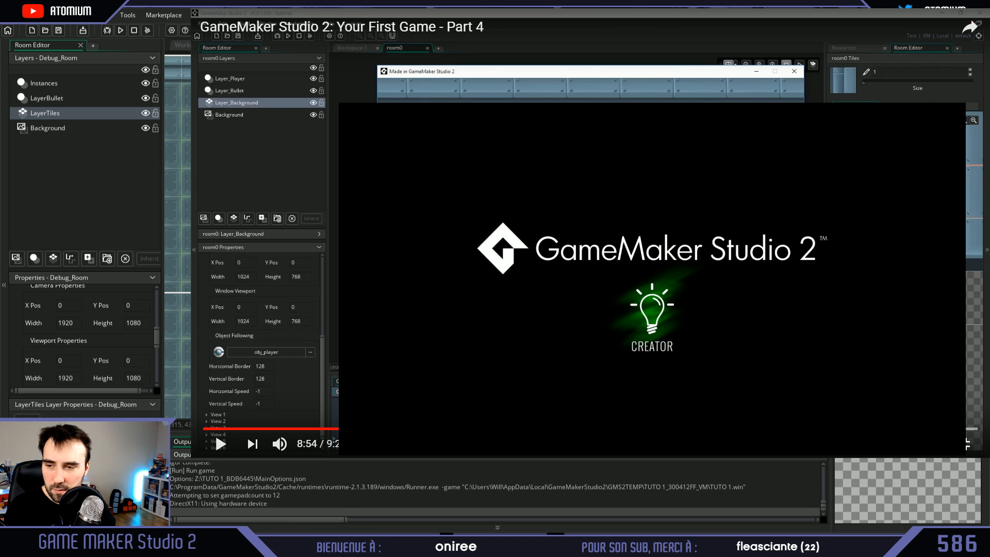
pyautogui.press('Left')
pyautogui.press('Up')
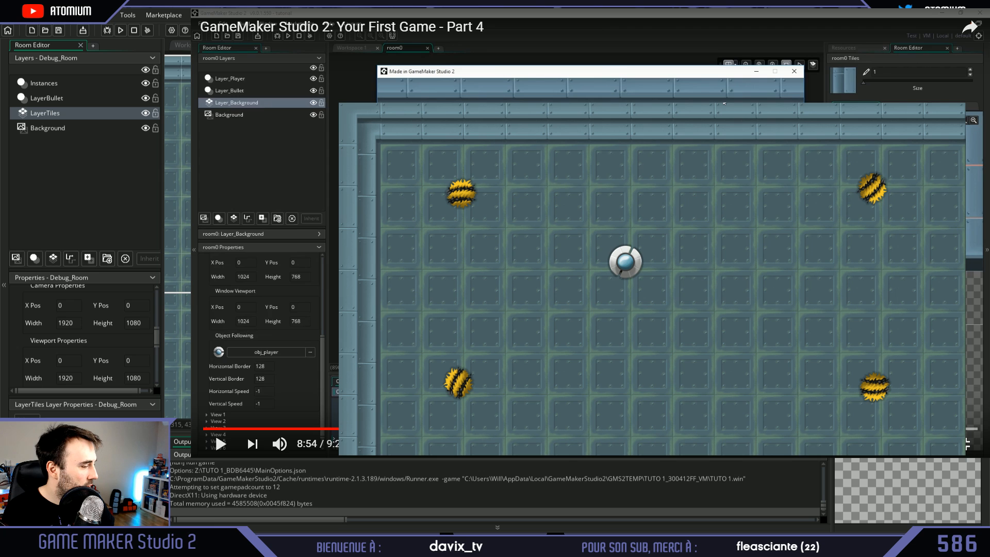
pyautogui.press('Down')
pyautogui.press('Right')
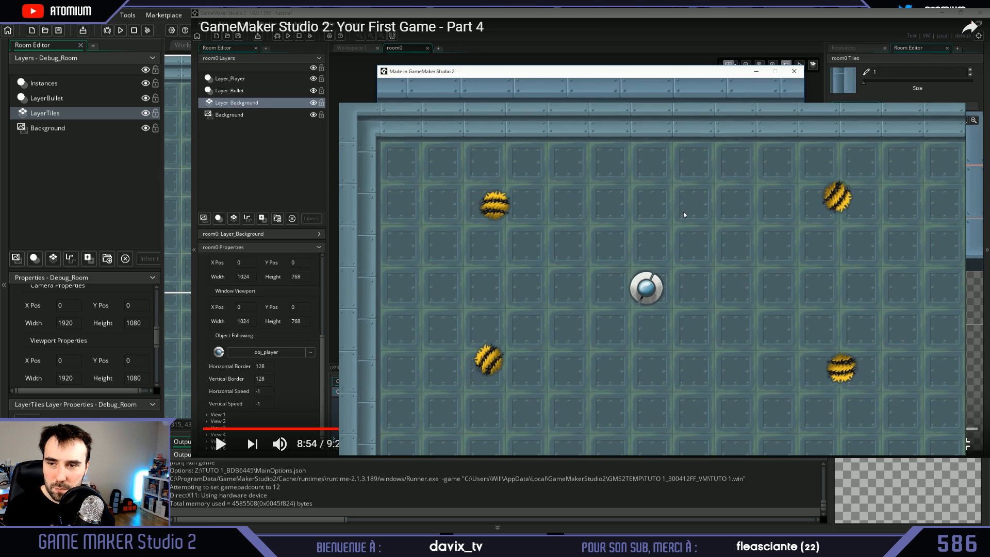
pyautogui.press('Right')
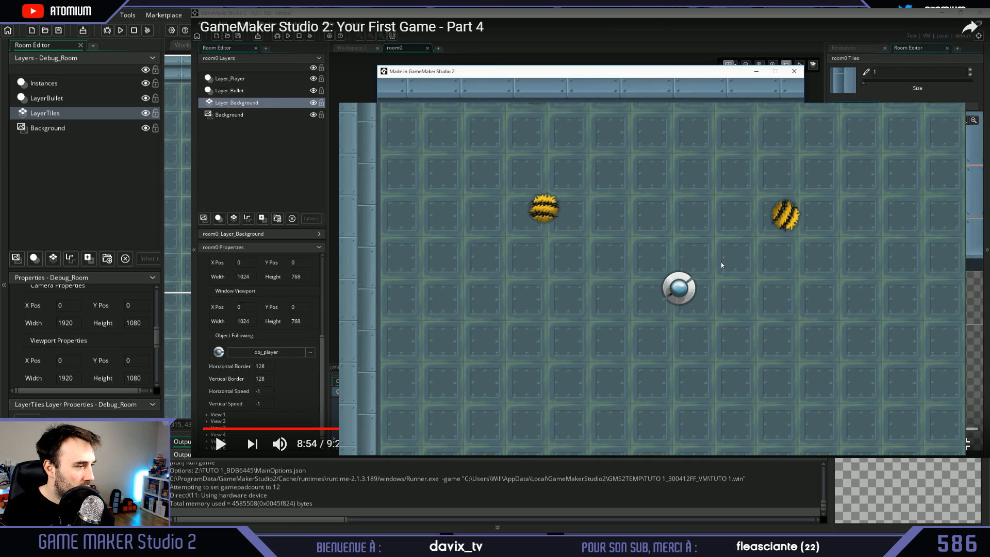
pyautogui.click(746, 222)
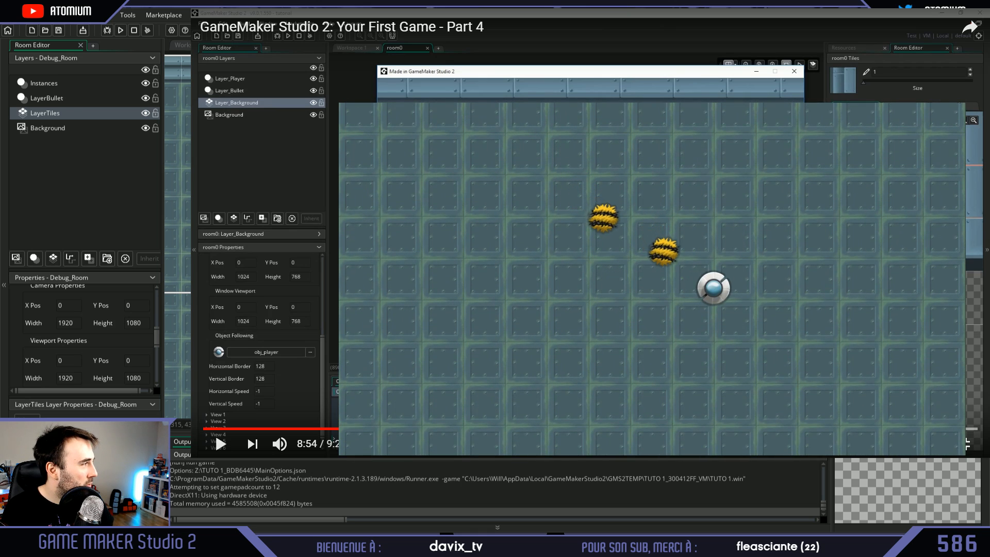
# - Set both following borders to 1024 and test the camera in a game run
pyautogui.scroll(-4, 87, 333)
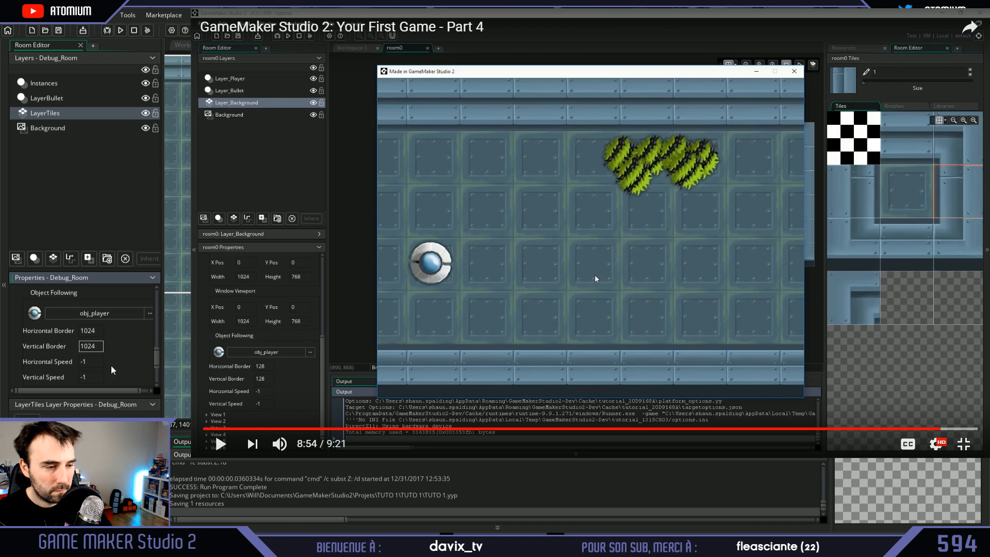
pyautogui.click(119, 30)
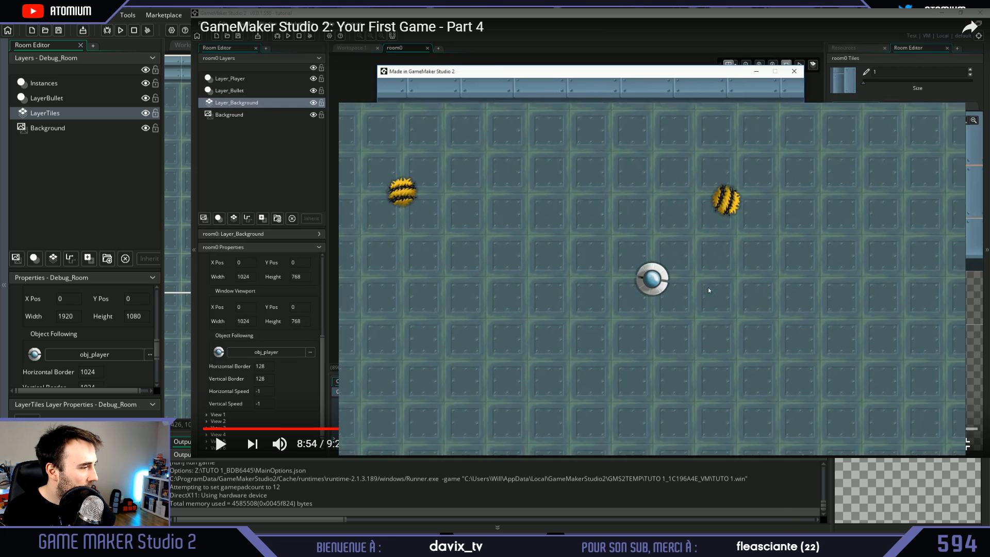
pyautogui.moveTo(608, 296)
pyautogui.mouseDown()
pyautogui.moveTo(574, 256)
pyautogui.moveTo(578, 228)
pyautogui.mouseUp()
pyautogui.press('Up')
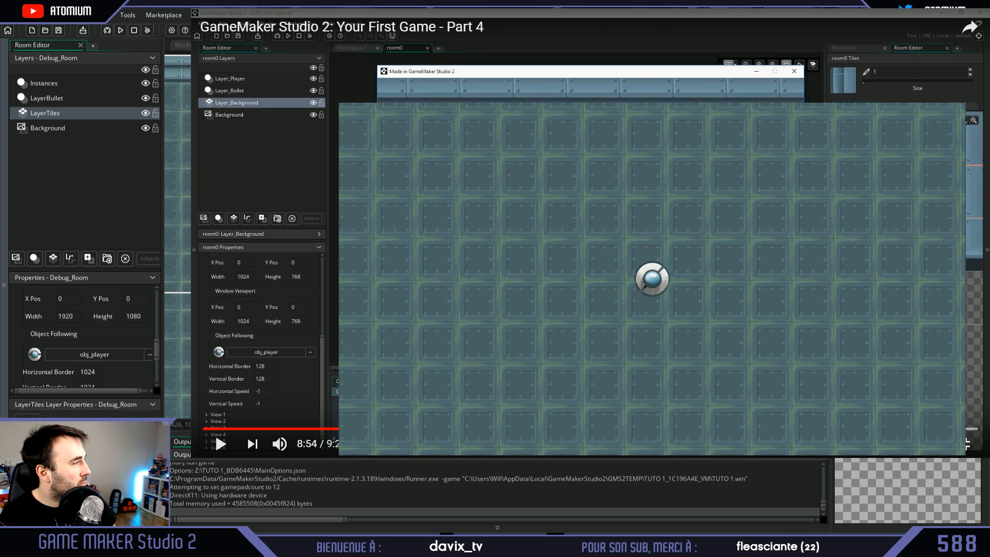
# - Set the horizontal and vertical following borders to 1000 and test the camera by moving and shooting in the game
pyautogui.scroll(-2, 102, 371)
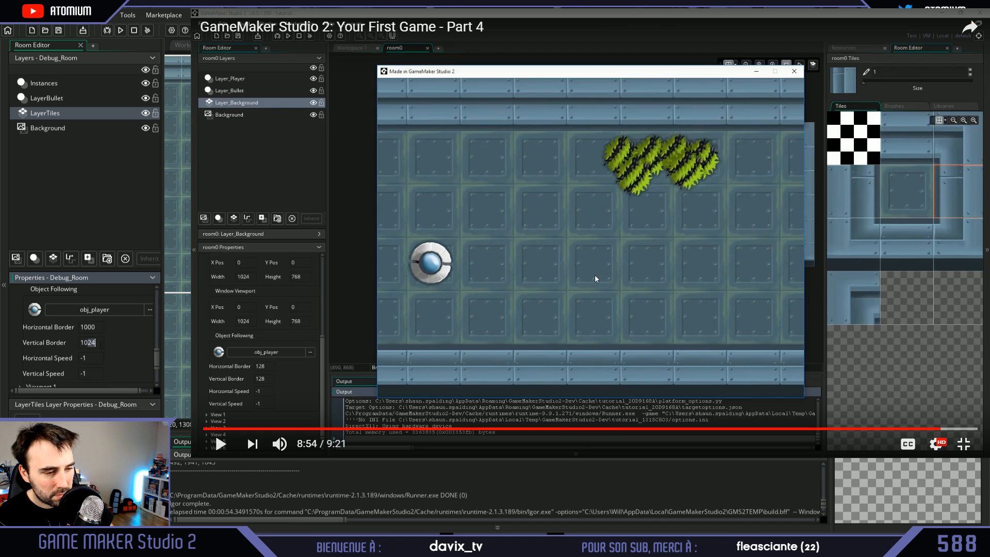
pyautogui.press('Return')
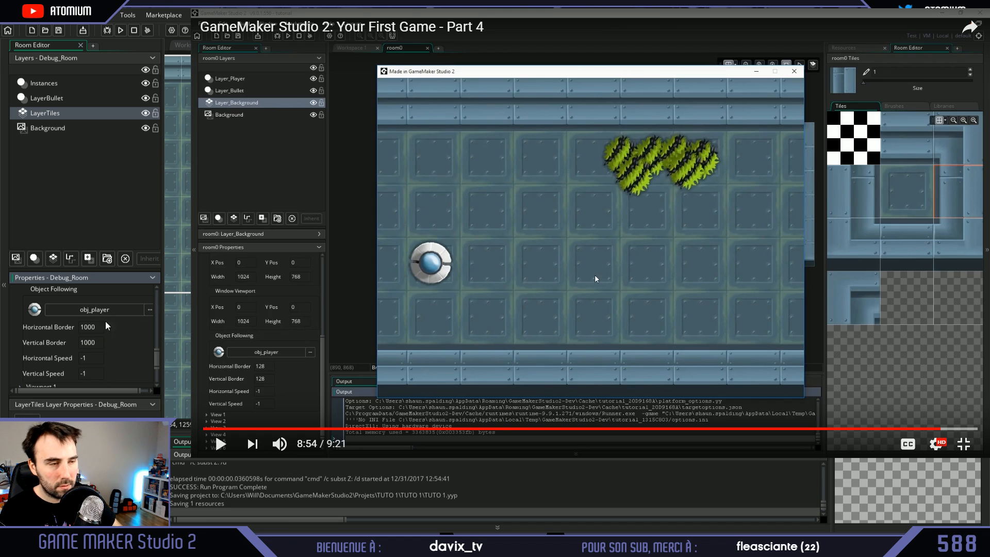
pyautogui.click(111, 33)
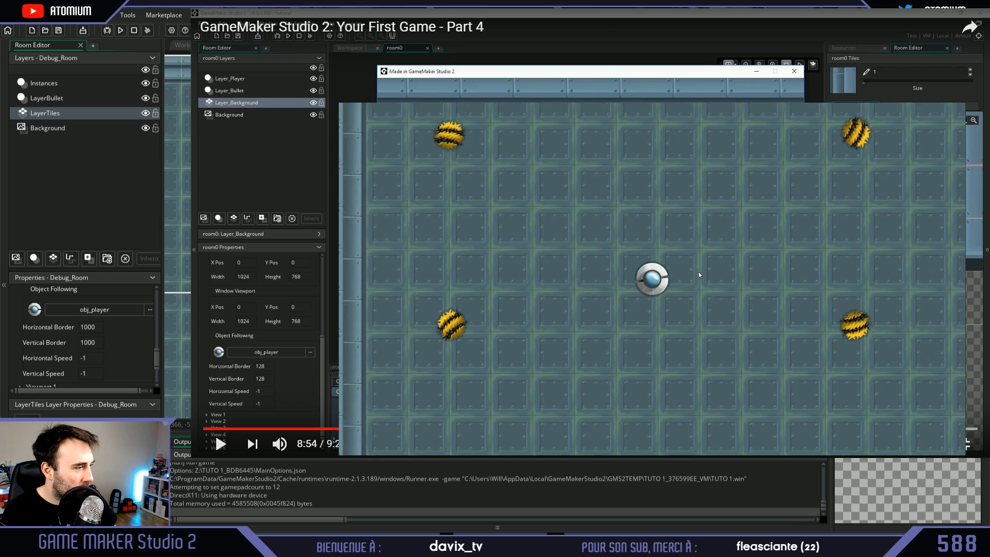
pyautogui.press('Down')
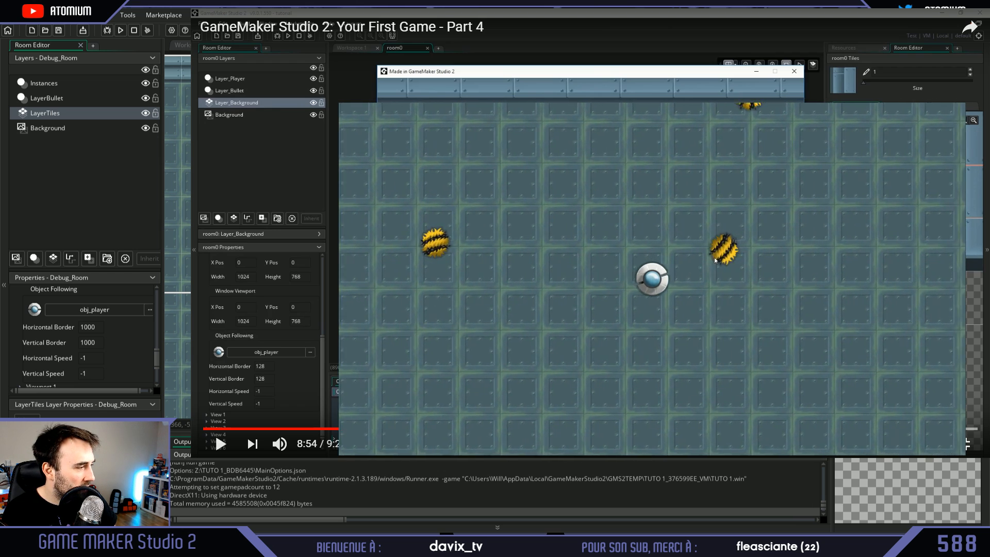
pyautogui.moveTo(710, 251); pyautogui.dragTo(693, 239)
pyautogui.press('Right')
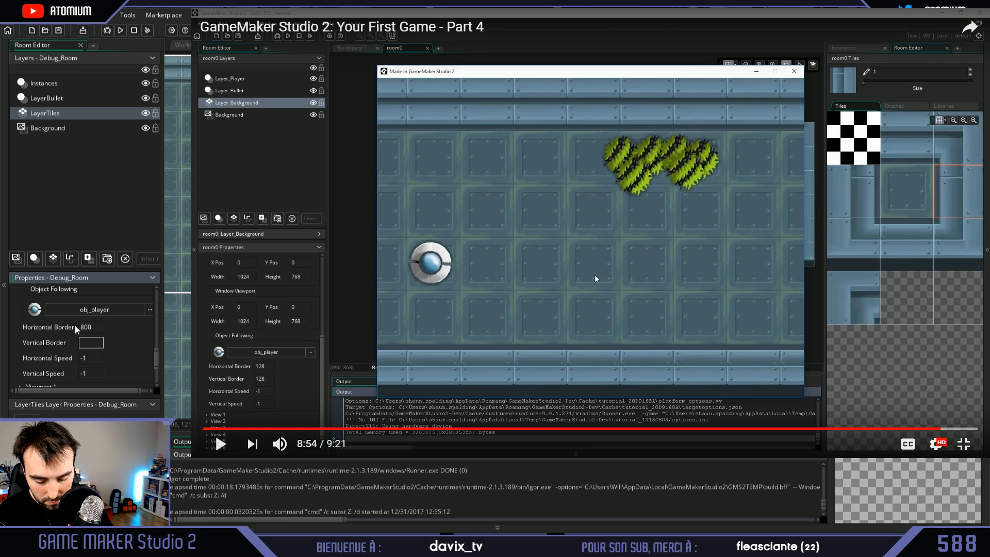
# - Run the game with both following borders set to 800 and move the player to test the camera
pyautogui.click(119, 31)
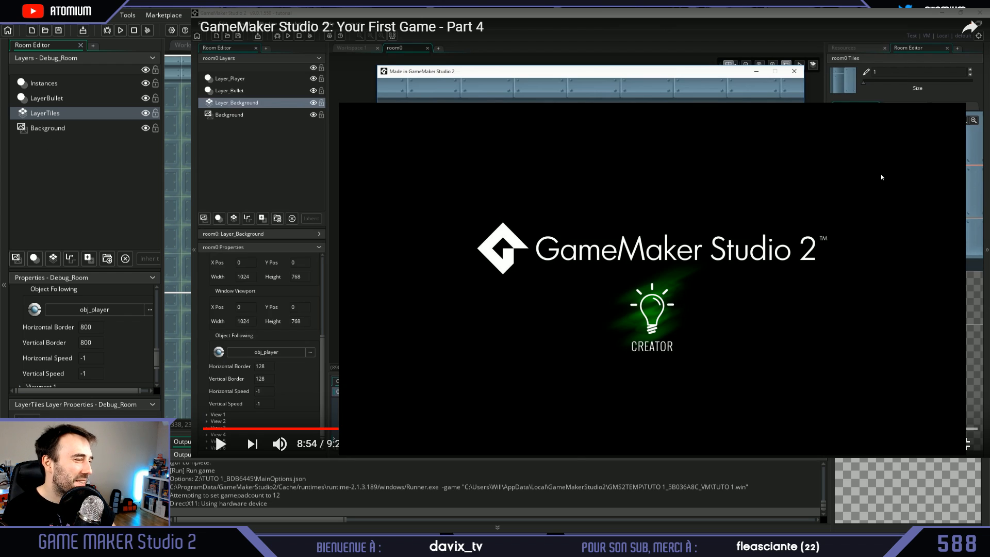
pyautogui.press('s')
pyautogui.press('d')
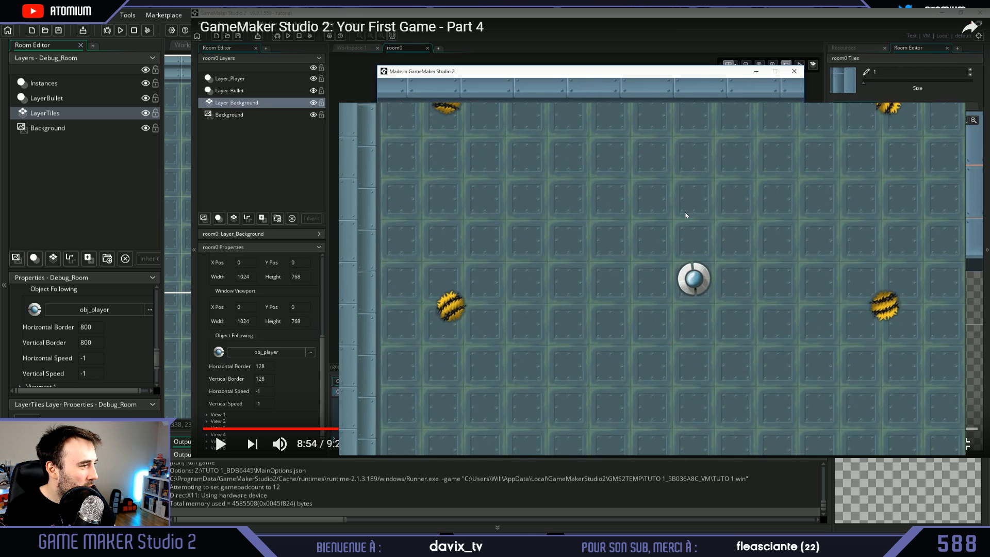
pyautogui.click(780, 242)
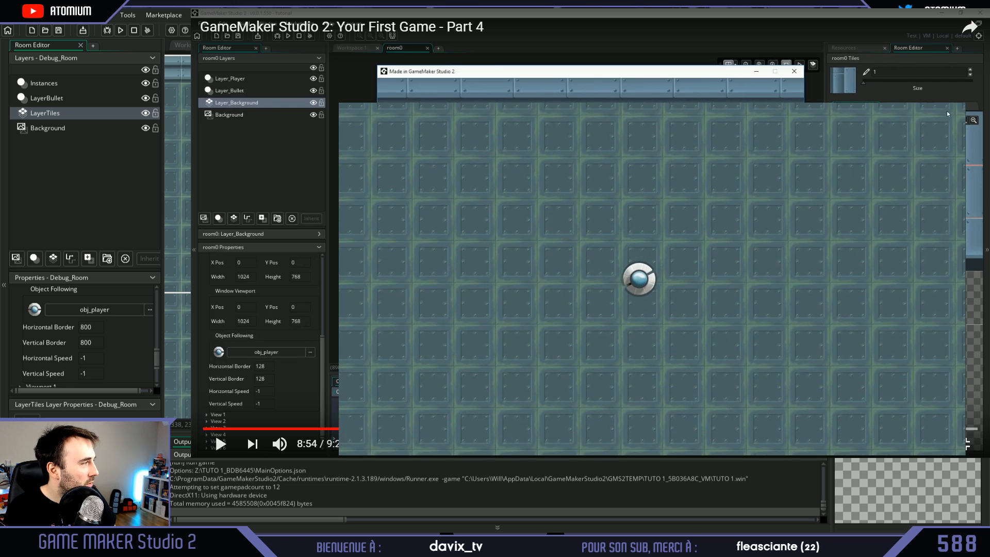
# - Set both following borders back to 1000, review the viewport size settings, and run the game again
pyautogui.doubleClick(99, 327)
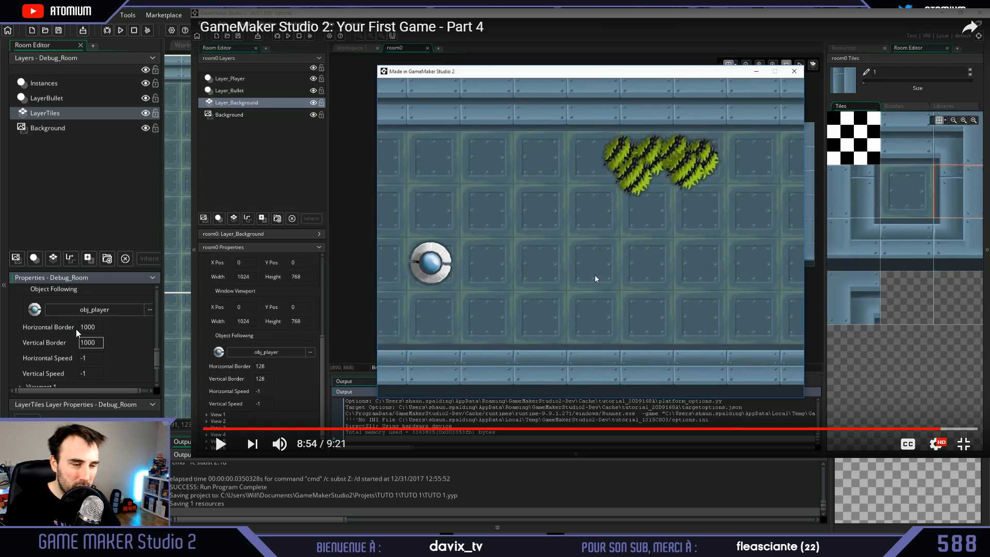
pyautogui.scroll(1, 111, 356)
pyautogui.scroll(1, 110, 356)
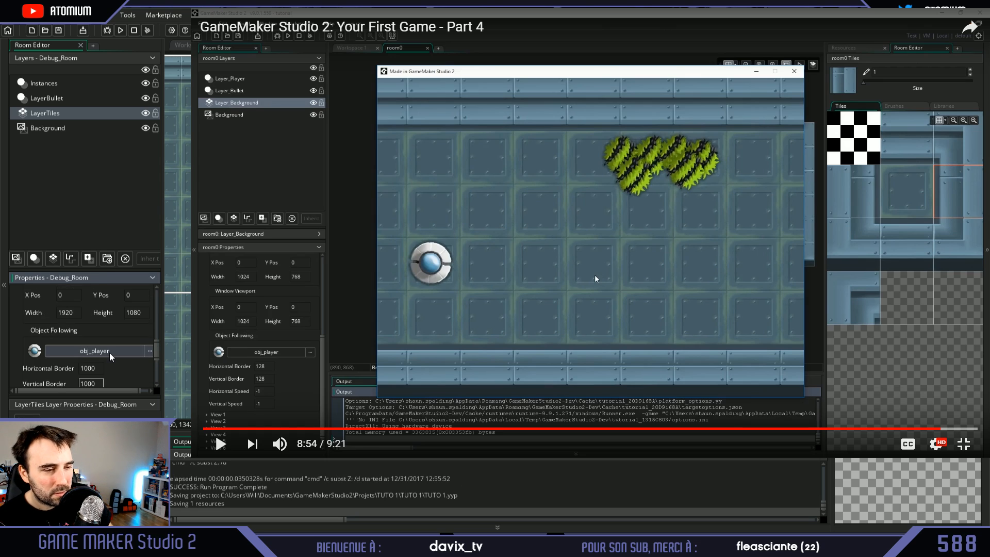
pyautogui.scroll(-1, 111, 356)
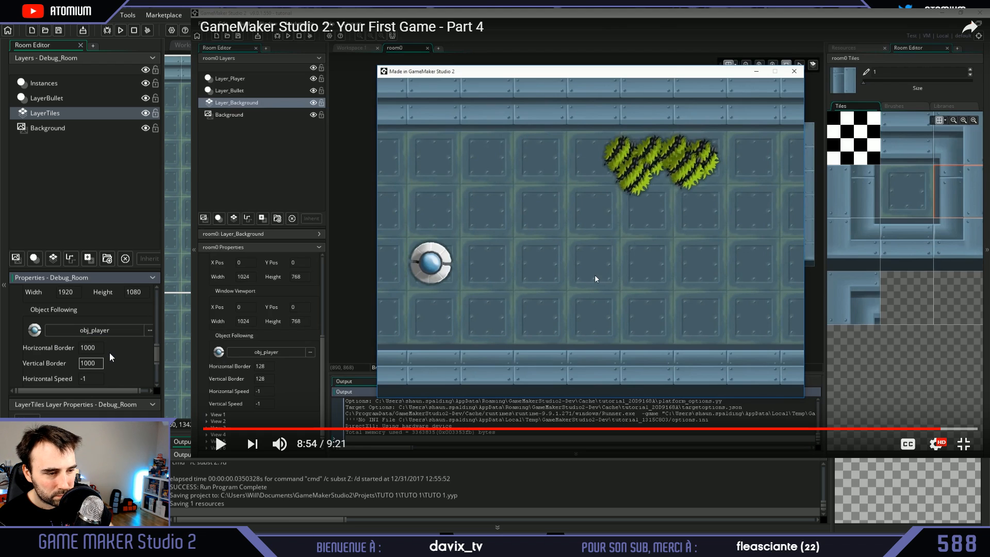
pyautogui.click(120, 32)
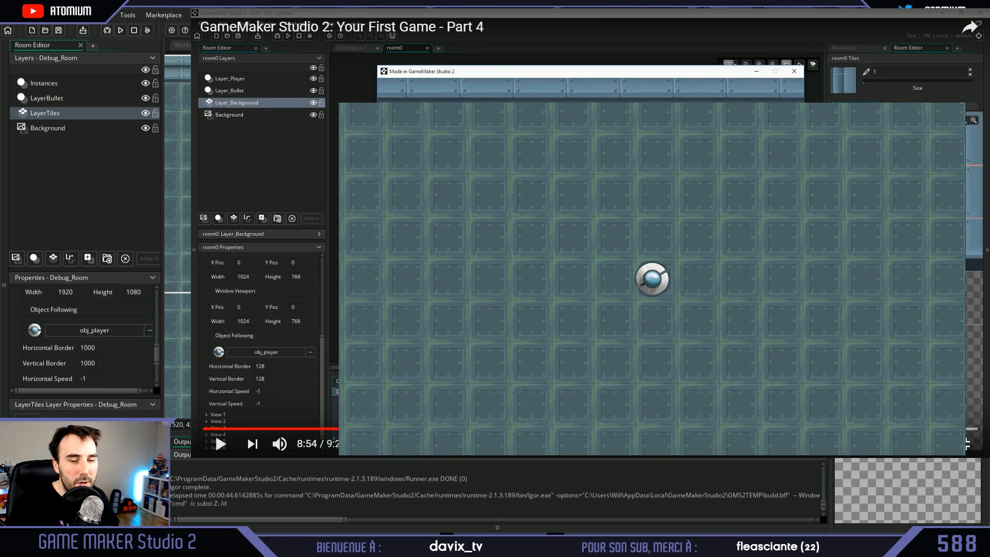
# - Set Viewport 0's horizontal border to 960 and vertical border to 540, and save the project
pyautogui.scroll(1, 88, 351)
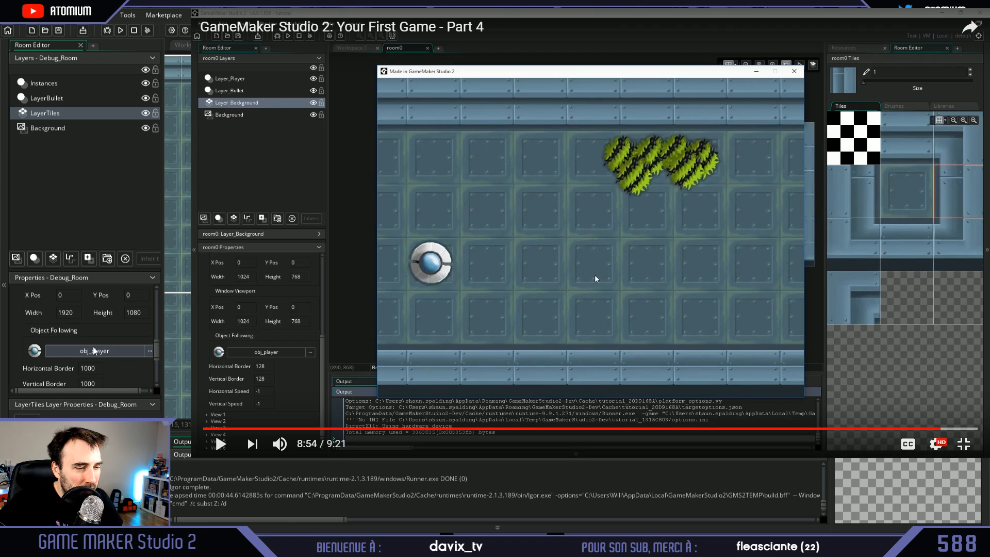
pyautogui.scroll(-1, 94, 350)
pyautogui.click(81, 364)
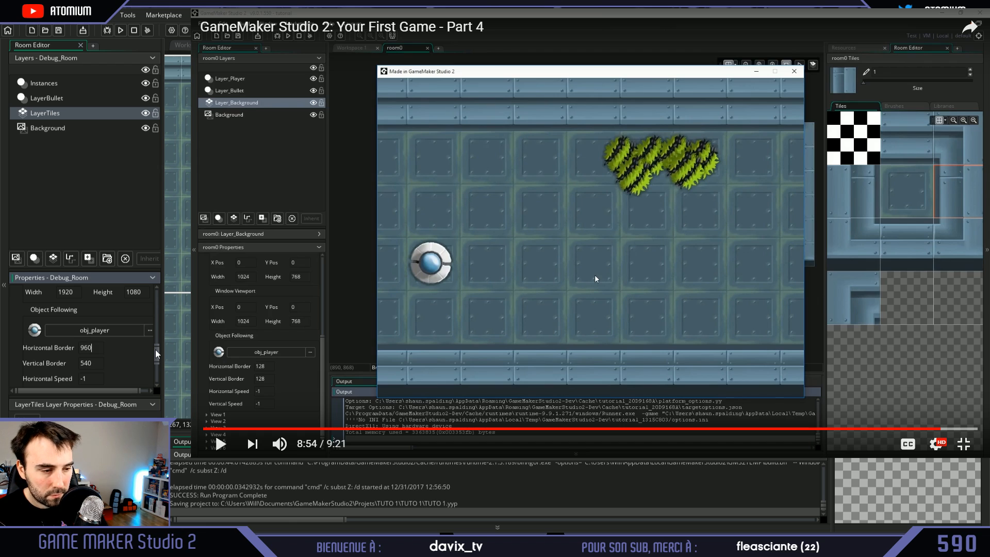
pyautogui.hotkey('ctrl', 's')
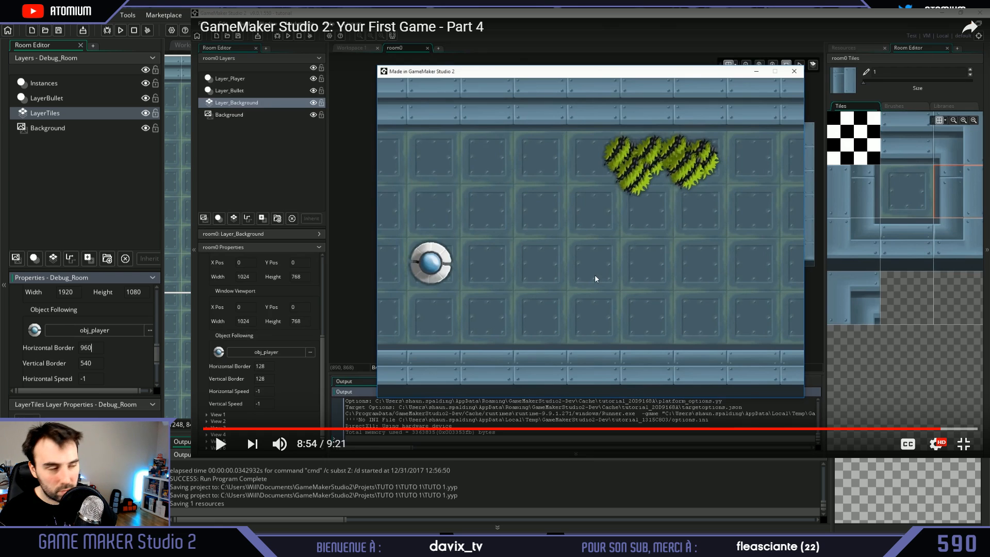
# - Run the game and steer the player in all directions while shooting to test the 960 by 540 following borders
pyautogui.click(124, 31)
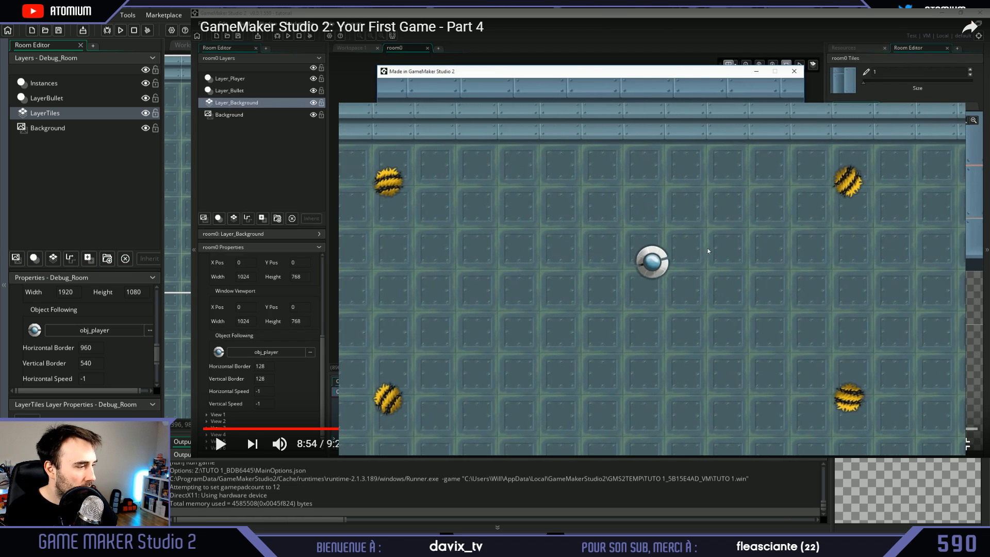
pyautogui.press('Right')
pyautogui.press('Down')
pyautogui.moveTo(707, 251)
pyautogui.mouseDown()
pyautogui.moveTo(604, 282)
pyautogui.moveTo(608, 216)
pyautogui.moveTo(632, 294)
pyautogui.moveTo(681, 265)
pyautogui.moveTo(668, 231)
pyautogui.moveTo(647, 234)
pyautogui.mouseUp()
pyautogui.press('Left')
pyautogui.press('Down')
pyautogui.press('Right')
pyautogui.press('Right')
pyautogui.press('Up')
pyautogui.press('Left')
pyautogui.press('Up')
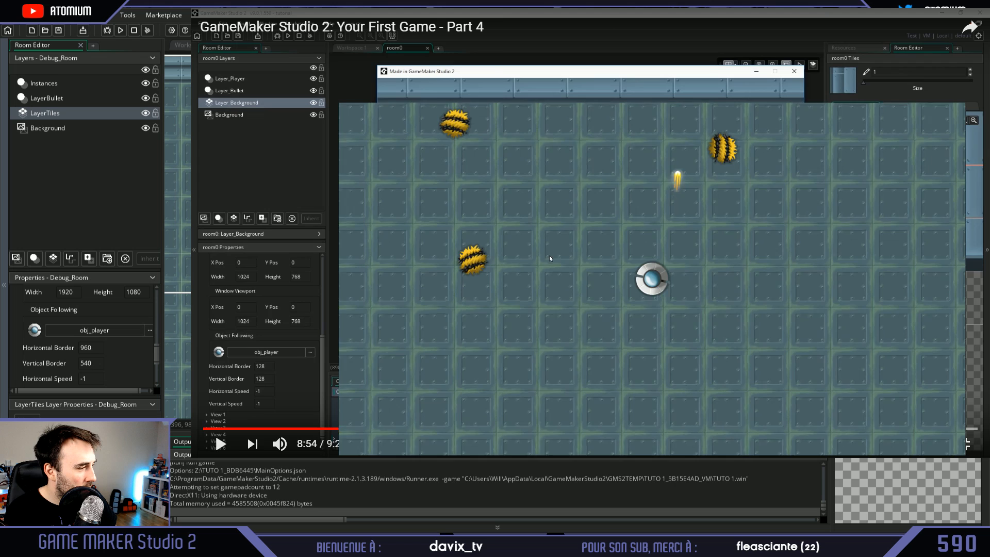
pyautogui.press('Right')
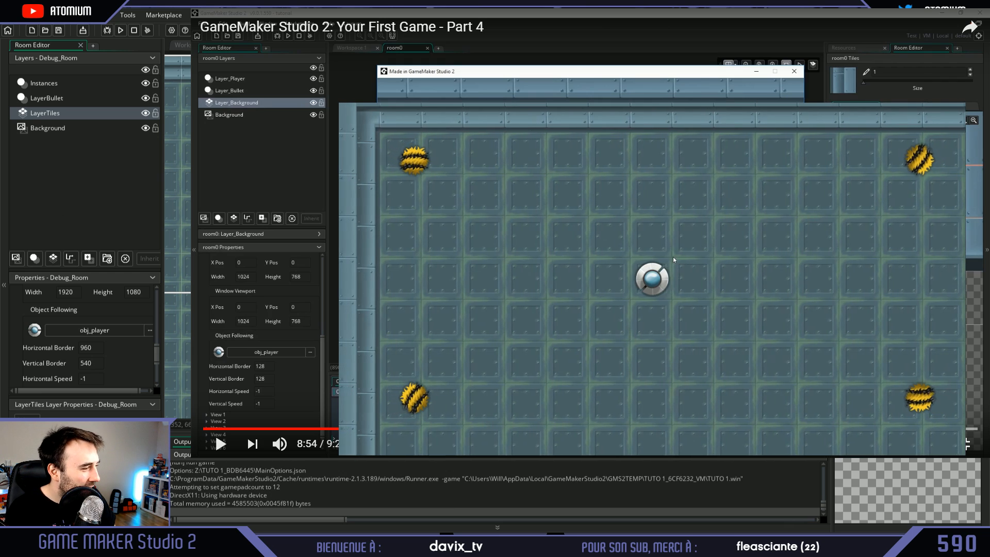
# - Move the player through another test run, close the game, and launch it once more
pyautogui.press('Right')
pyautogui.press('Up')
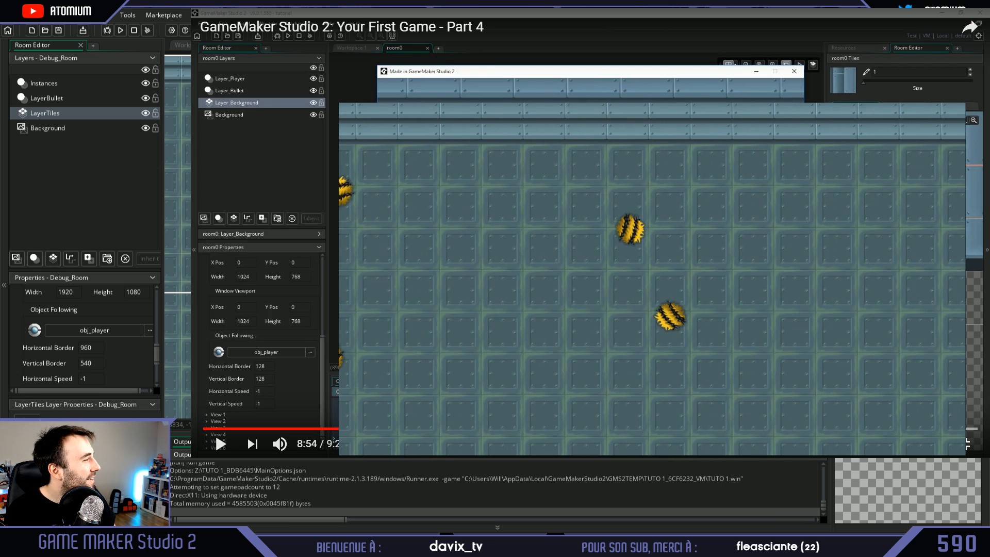
pyautogui.click(957, 98)
pyautogui.click(122, 30)
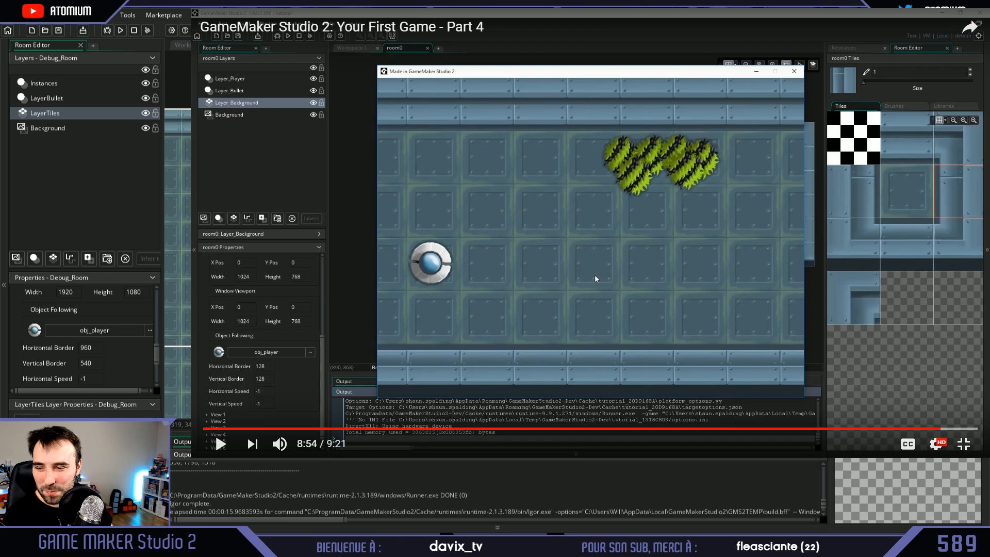
# - Return to the project resources, open obj_player, and show the code of its obj_enemy collision event
pyautogui.press('space')
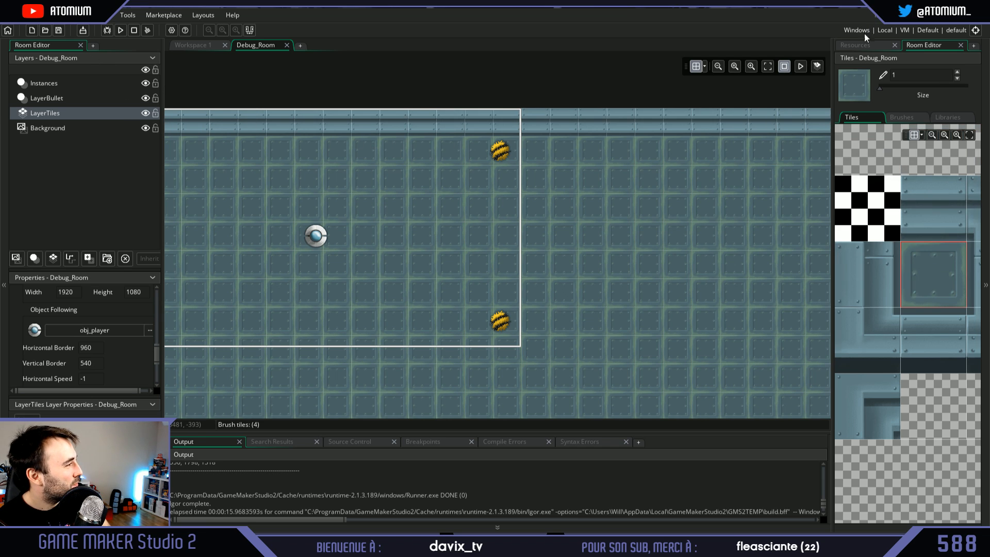
pyautogui.click(855, 45)
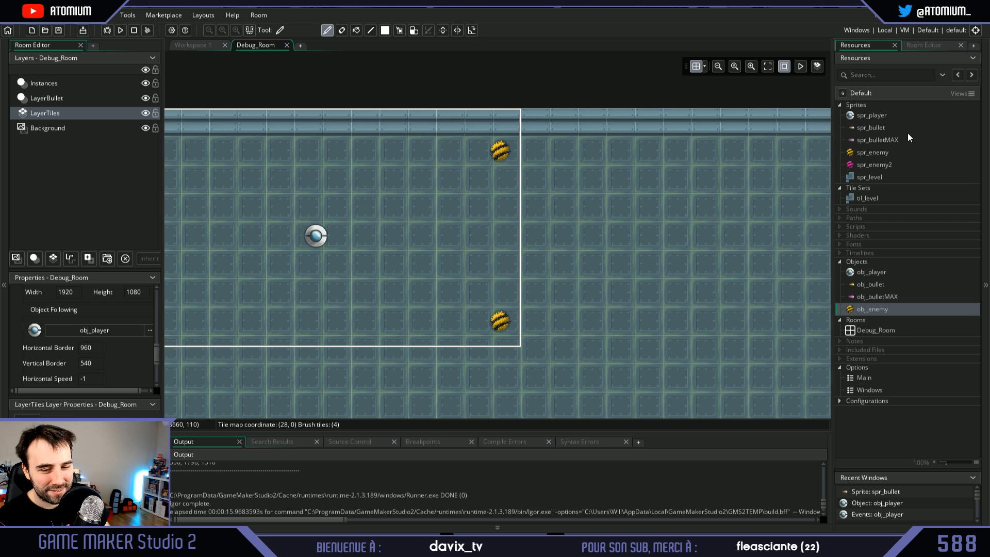
pyautogui.doubleClick(871, 271)
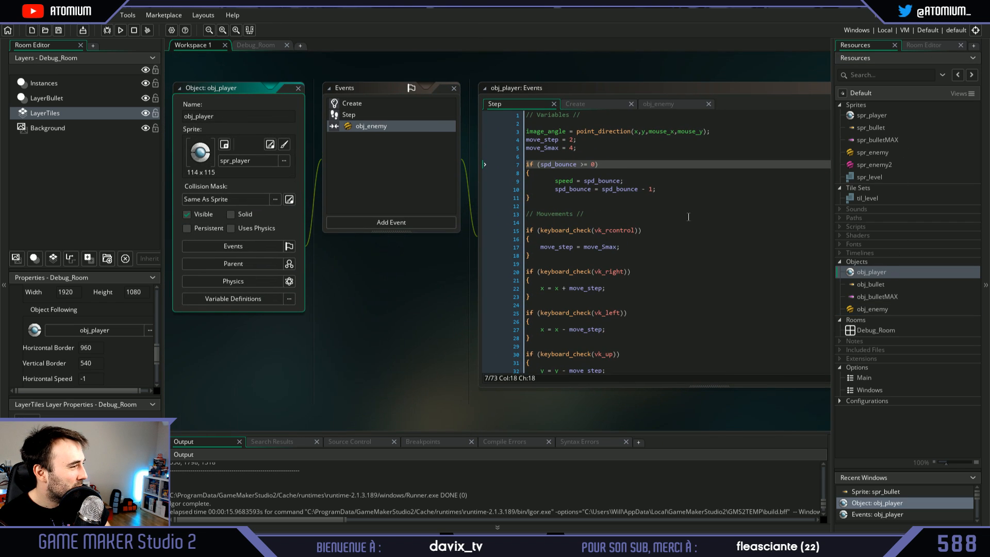
pyautogui.scroll(1, 496, 174)
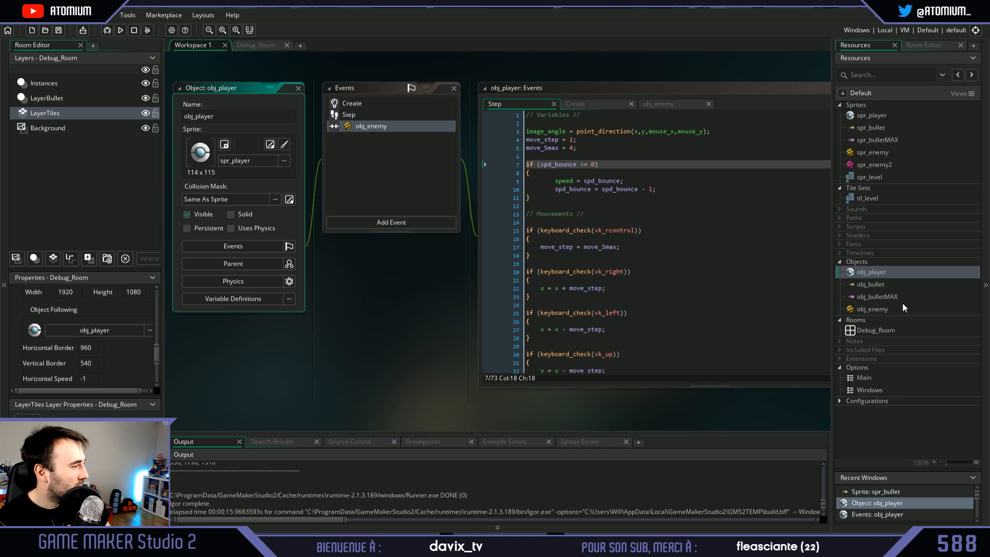
pyautogui.click(408, 125)
# - Put a minus sign before obj_enemy.x and obj_enemy.y in the point_direction call and save the project
pyautogui.click(691, 129)
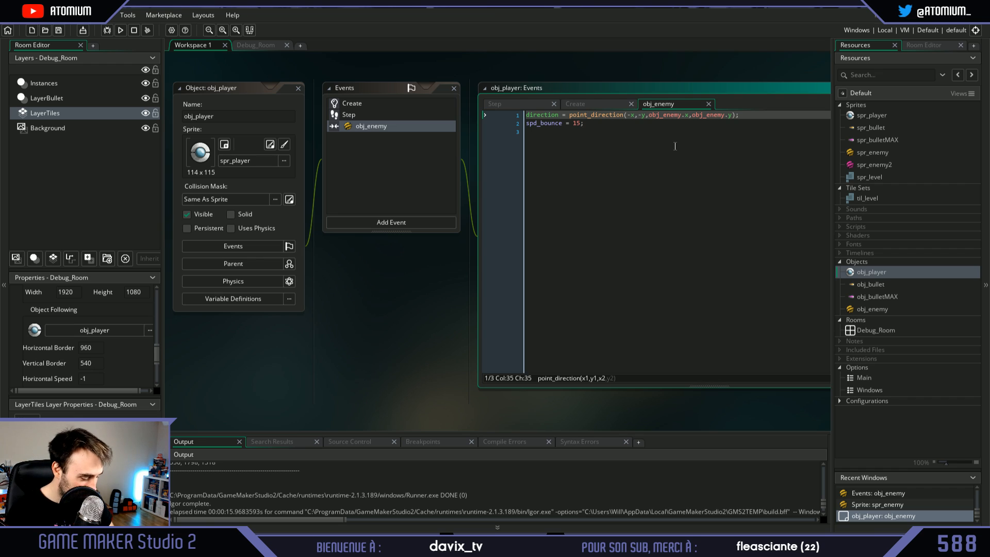
pyautogui.write('-')
pyautogui.click(697, 115)
pyautogui.write('-')
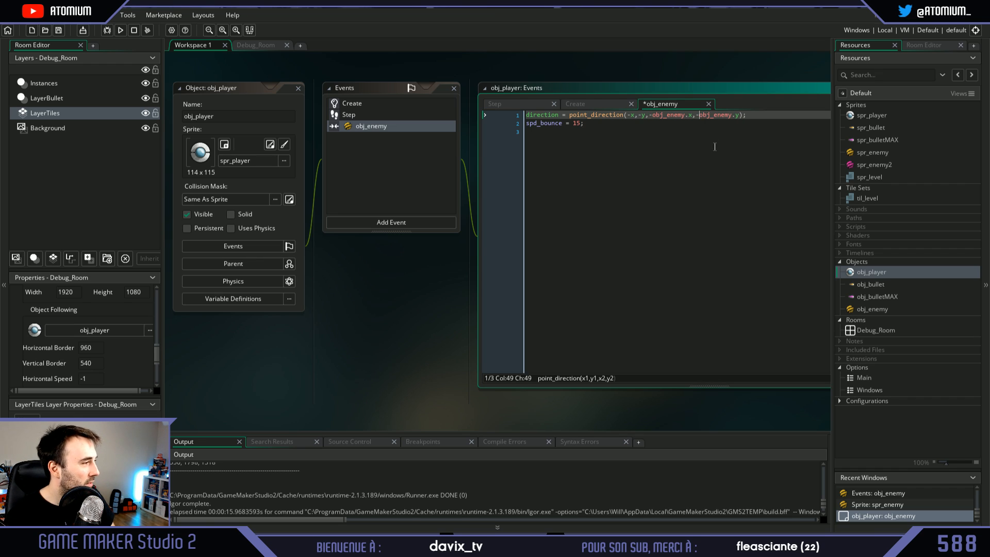
pyautogui.hotkey('ctrl', 's')
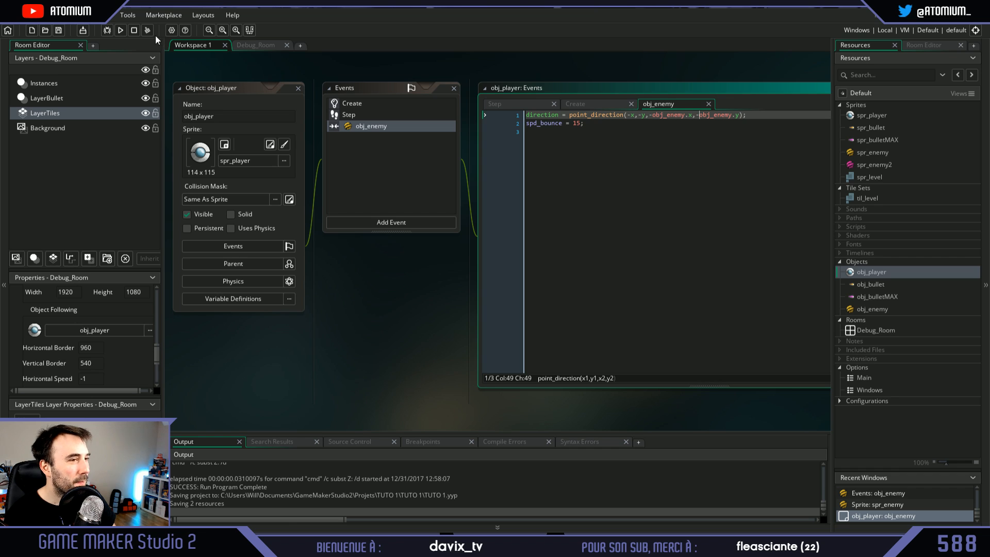
# - Run the game, move the player to test the bounce off the enemies, and close the game
pyautogui.click(119, 30)
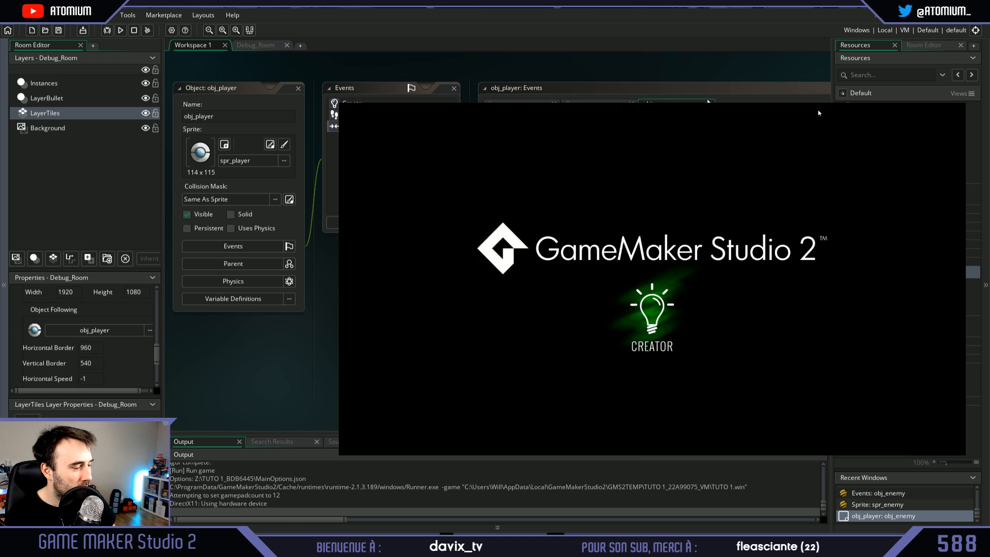
pyautogui.press('Up')
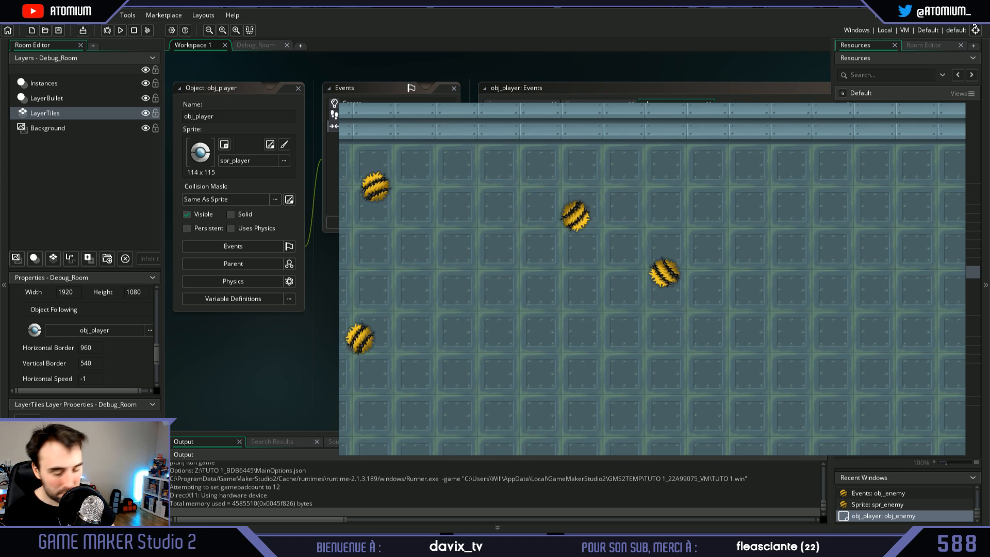
pyautogui.click(956, 101)
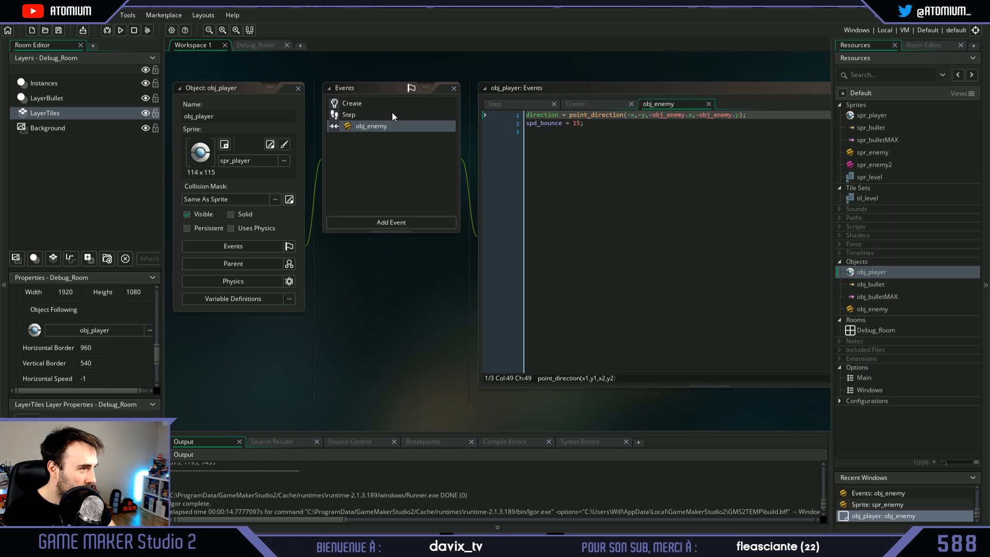
# - In obj_player's Step event, replace instance_destroy () with game_restart() inside the hp_player <= 0 condition
pyautogui.click(392, 114)
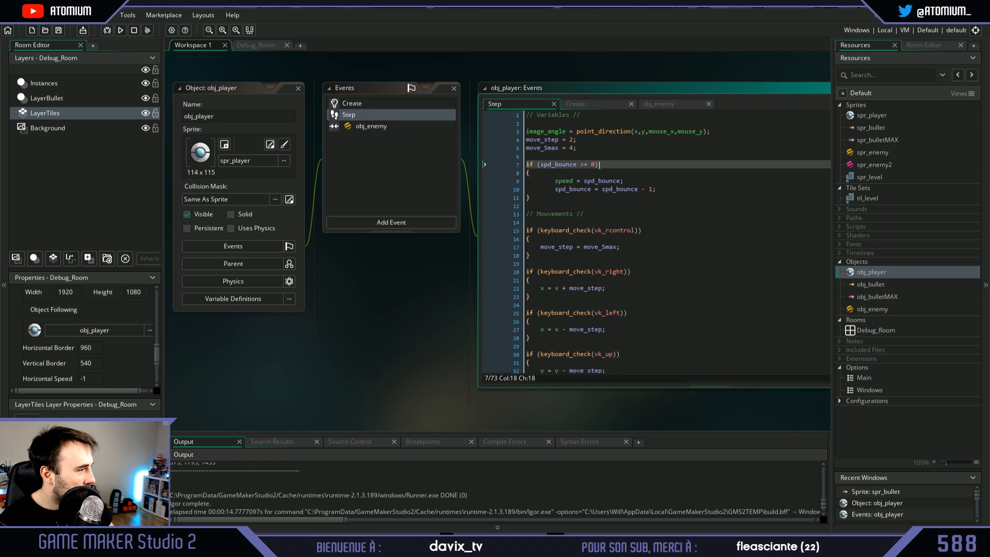
pyautogui.click(614, 148)
pyautogui.click(604, 198)
pyautogui.scroll(-1, 609, 216)
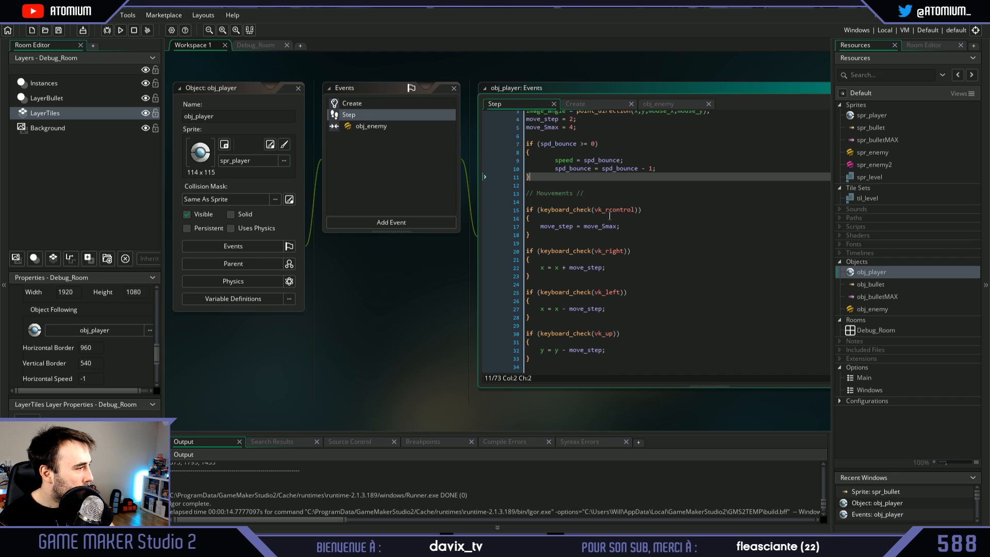
pyautogui.scroll(-15, 618, 211)
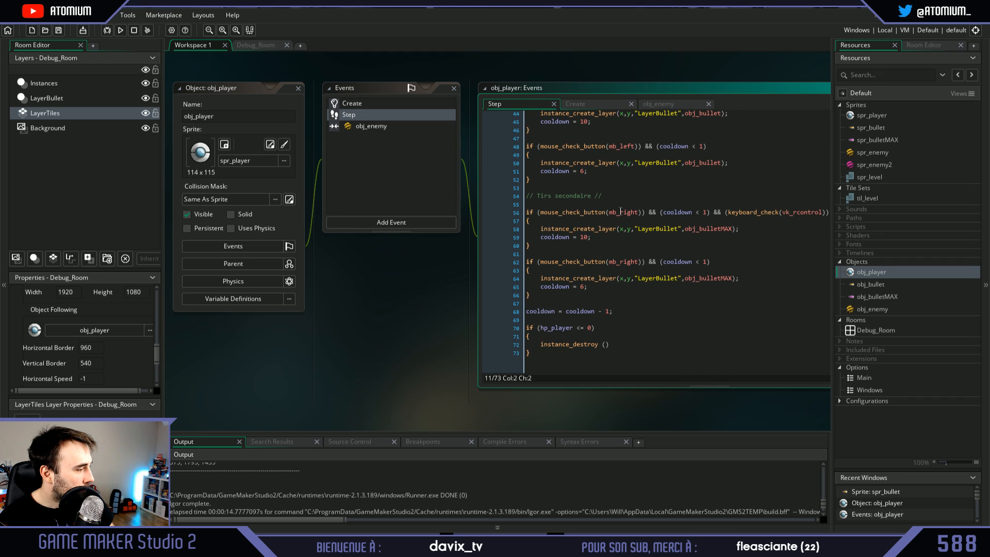
pyautogui.moveTo(612, 343); pyautogui.dragTo(542, 344)
pyautogui.write('game')
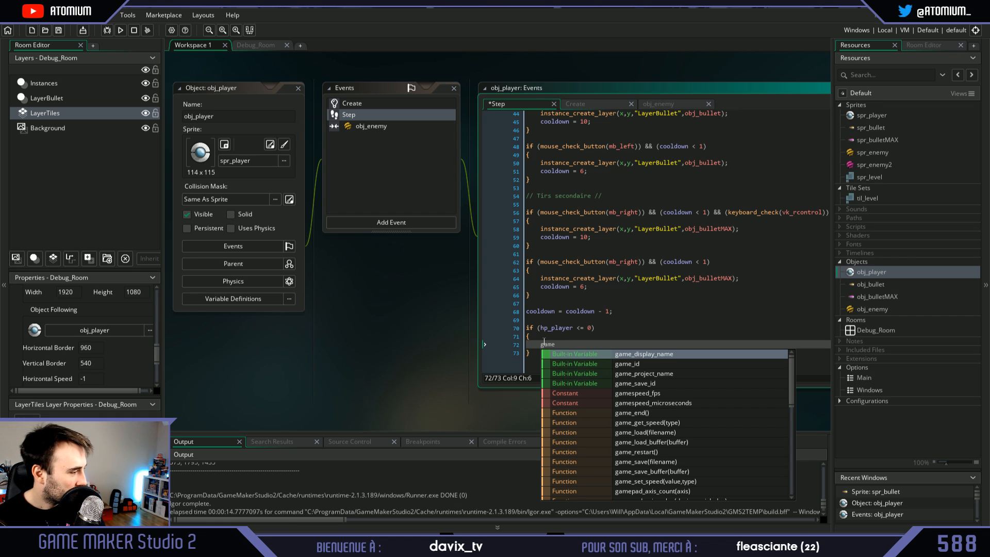
pyautogui.write('_restard')
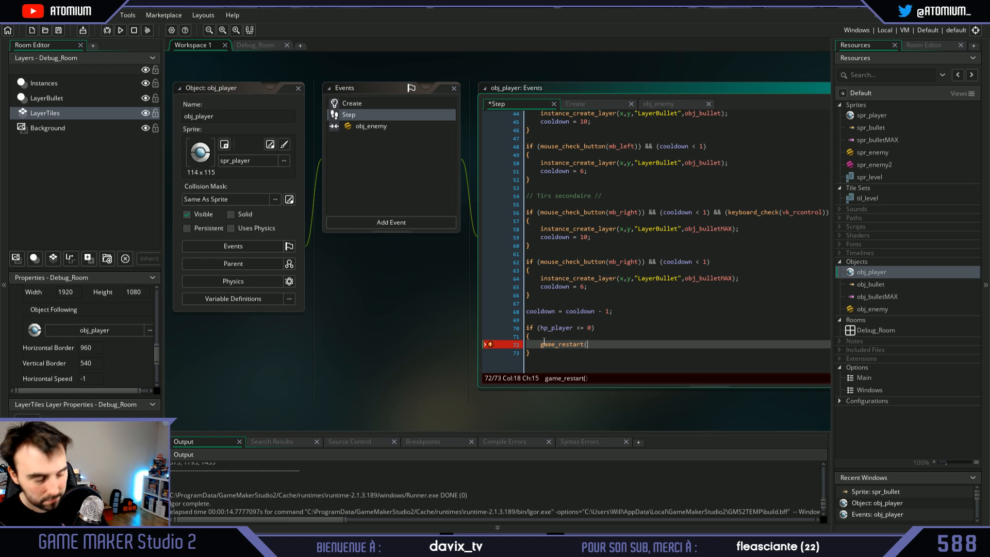
pyautogui.write('()')
# - Run the game and steer the player around the enemies to test the bounce and the restart on death
pyautogui.click(119, 31)
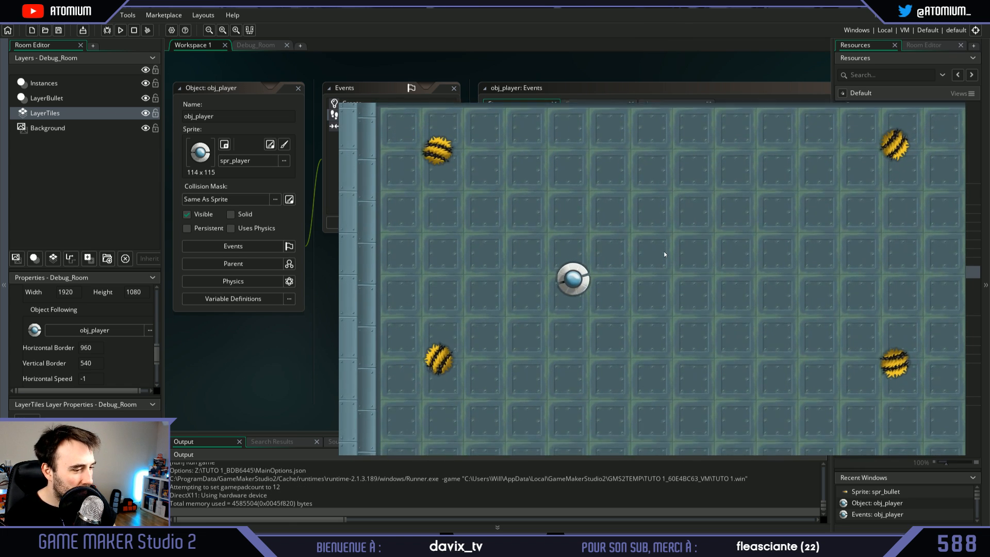
pyautogui.press('s')
pyautogui.press('q')
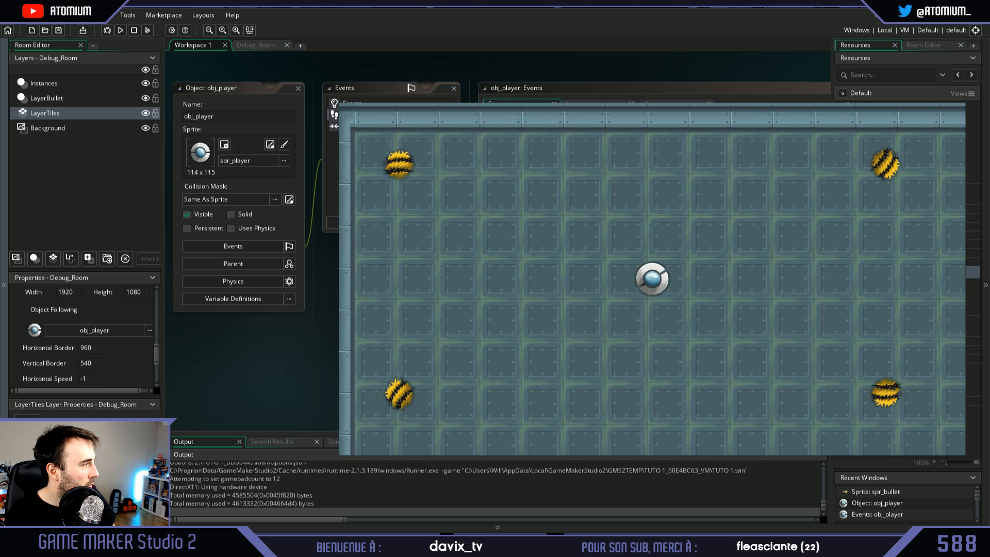
# - In obj_player's obj_enemy collision event, remove the minus signs before obj_enemy.x and obj_enemy.y, and save the project
pyautogui.doubleClick(332, 127)
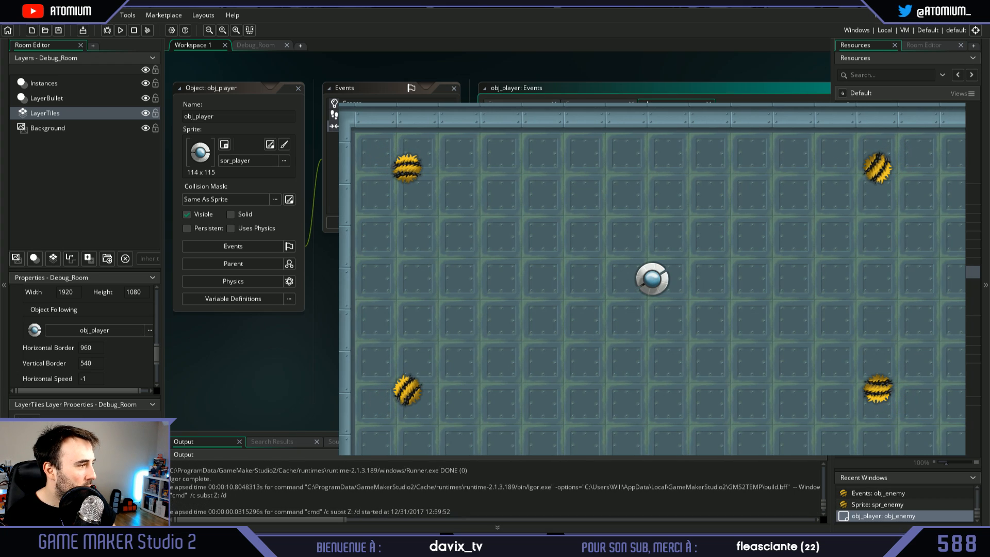
pyautogui.click(701, 118)
pyautogui.press('BackSpace')
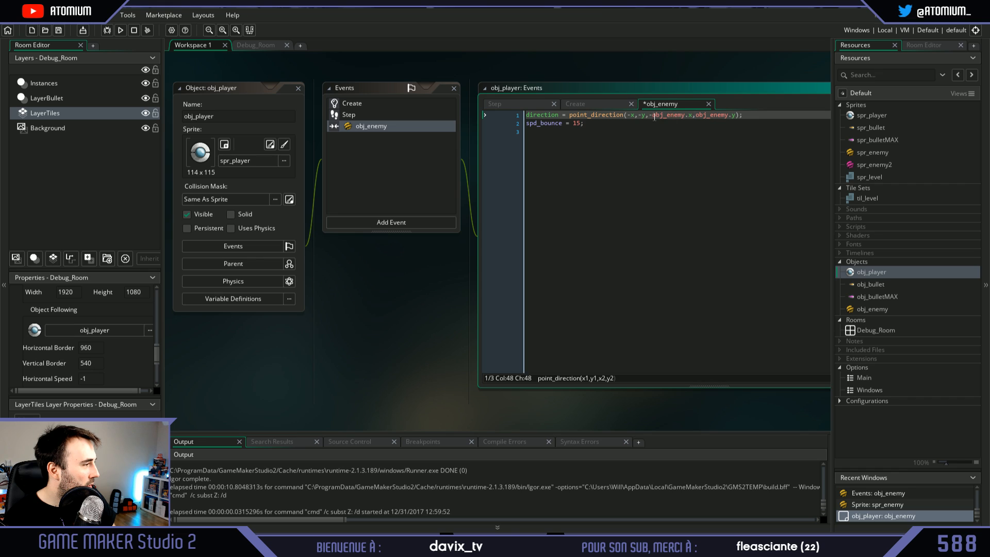
pyautogui.click(654, 115)
pyautogui.press('BackSpace')
pyautogui.hotkey('ctrl', 's')
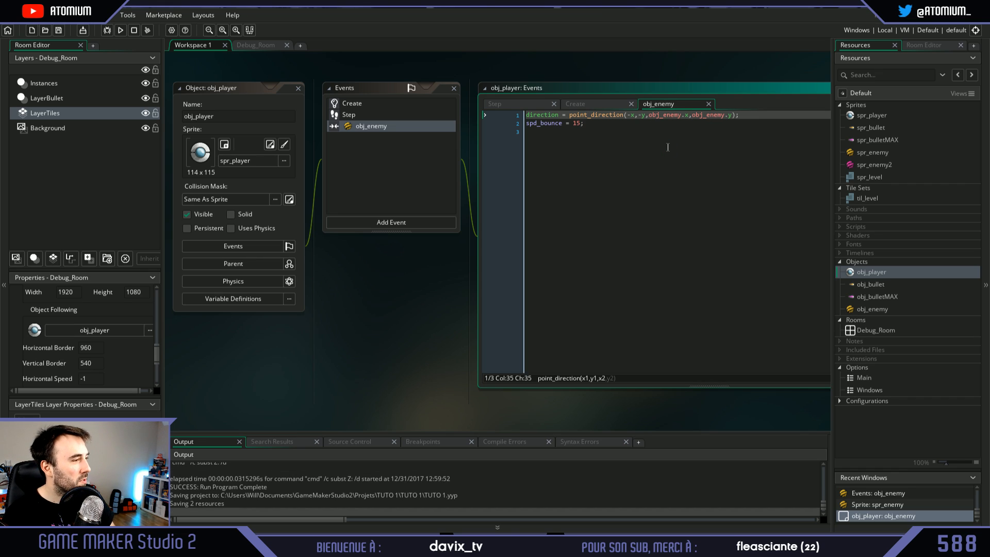
# - Place the text cursor at the -x argument of point_direction in the obj_enemy collision code
pyautogui.click(603, 133)
pyautogui.click(631, 115)
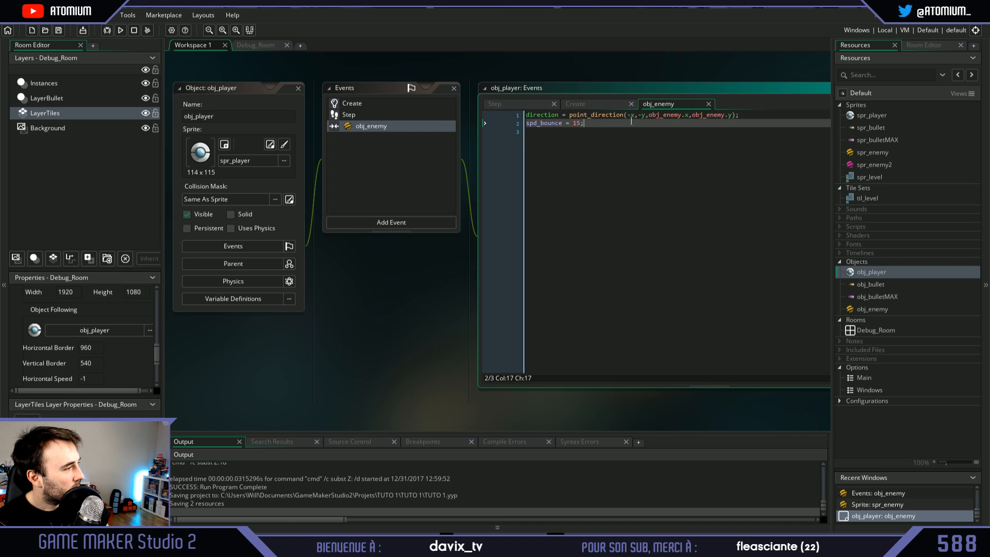